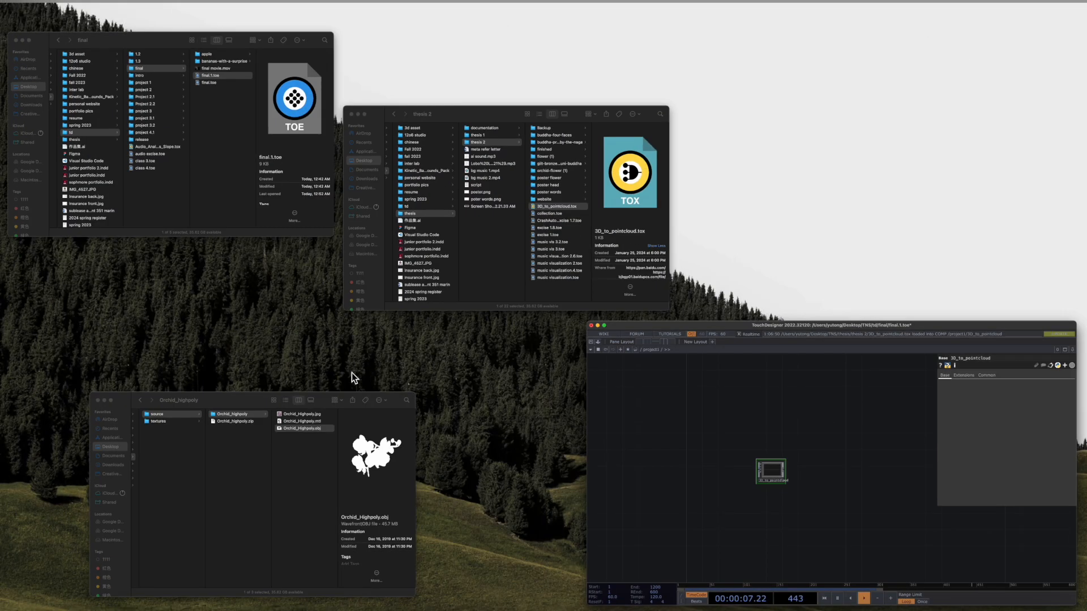
Drag Orchid_Highpoly.obj from its Finder folder into the TouchDesigner network.
{"action": "left_click", "coordinate": [242, 148]}
{"action": "key", "text": "ctrl+Up"}
{"action": "left_click", "coordinate": [337, 428]}
{"action": "left_click_drag", "start_coordinate": [534, 143], "coordinate": [304, 359]}
Place the Orchid_Highpoly node and 3D_to_pointcloud side by side on the canvas.
{"action": "key", "text": "ctrl+Up"}
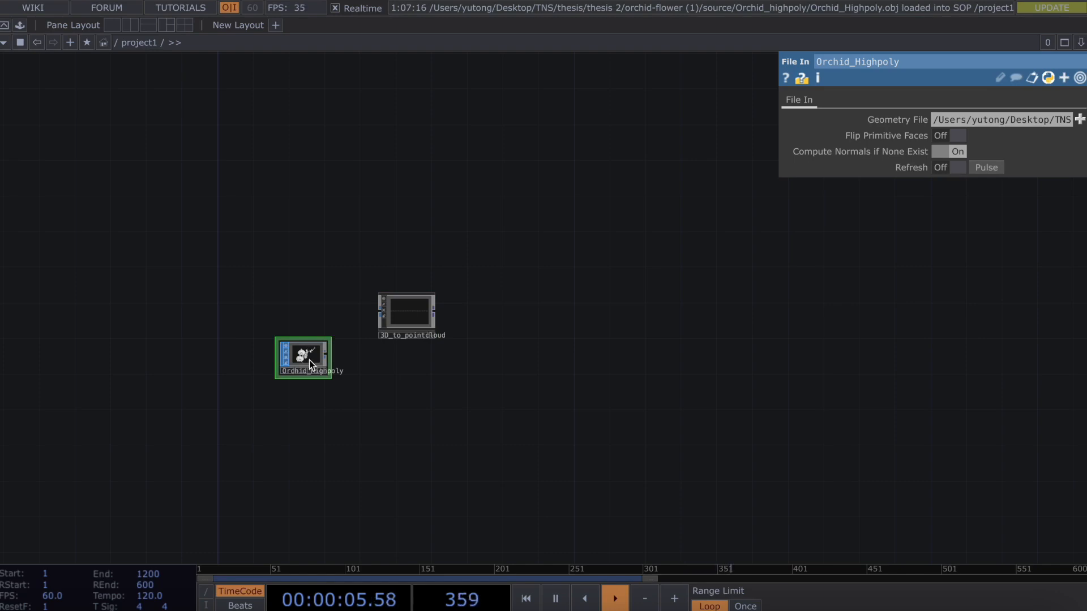
{"action": "left_click_drag", "start_coordinate": [309, 360], "coordinate": [246, 316]}
{"action": "left_click_drag", "start_coordinate": [420, 308], "coordinate": [319, 310]}
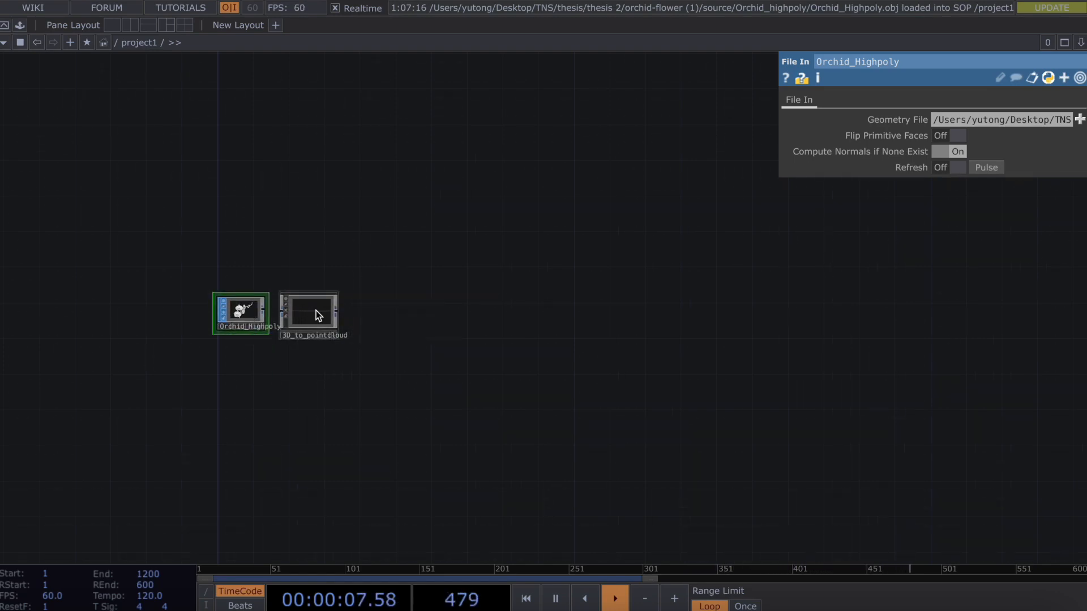
{"action": "scroll", "coordinate": [280, 311], "scroll_direction": "up", "scroll_amount": 2}
{"action": "scroll", "coordinate": [280, 312], "scroll_direction": "up", "scroll_amount": 1}
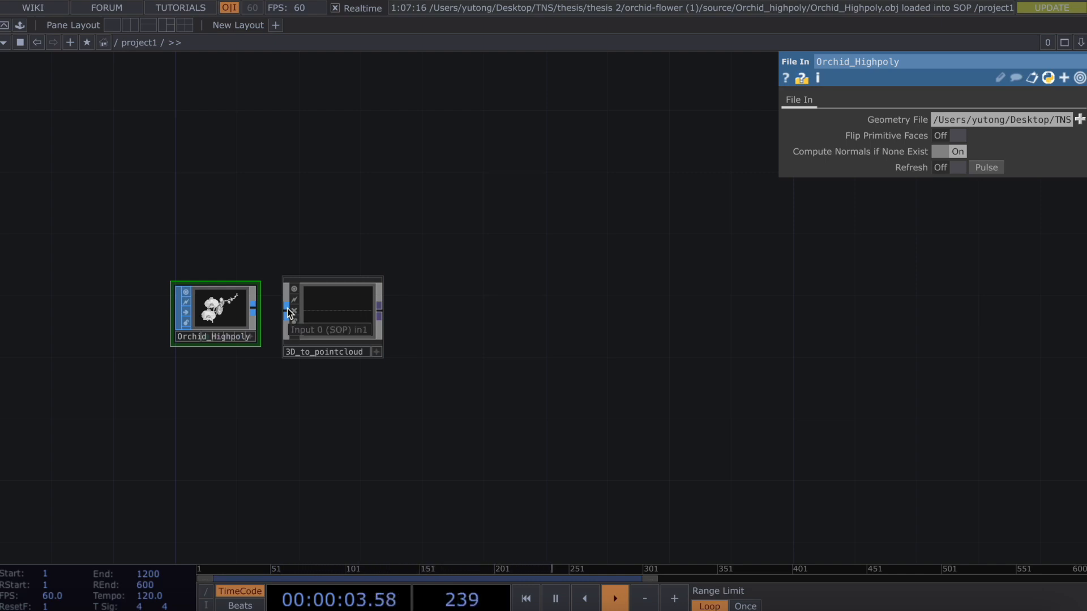
Add a Box SOP, box1, to the network.
{"action": "key", "text": "Tab"}
{"action": "left_click", "coordinate": [338, 207]}
{"action": "type", "text": "fit"}
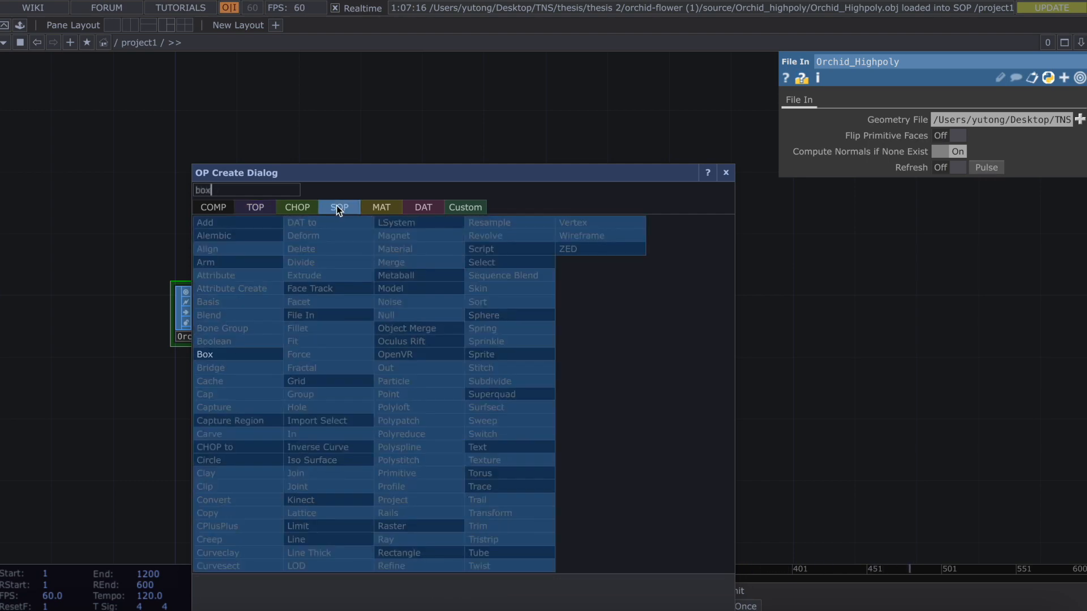
{"action": "left_click", "coordinate": [319, 342]}
{"action": "left_click", "coordinate": [490, 433]}
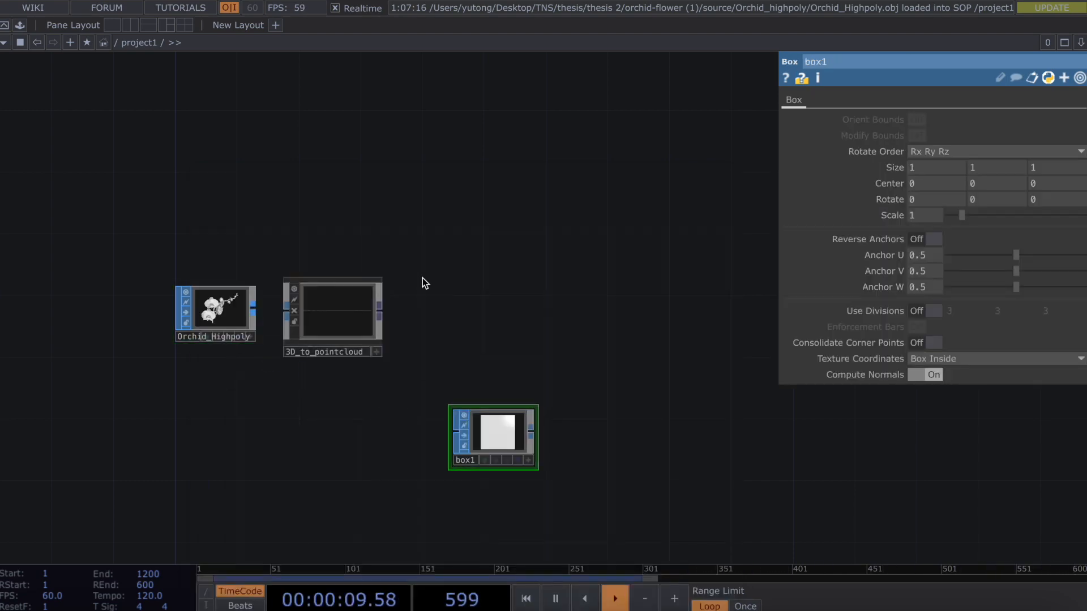
Add a Null, null1, wired after 3D_to_pointcloud's output.
{"action": "right_click", "coordinate": [379, 314]}
{"action": "type", "text": "null"}
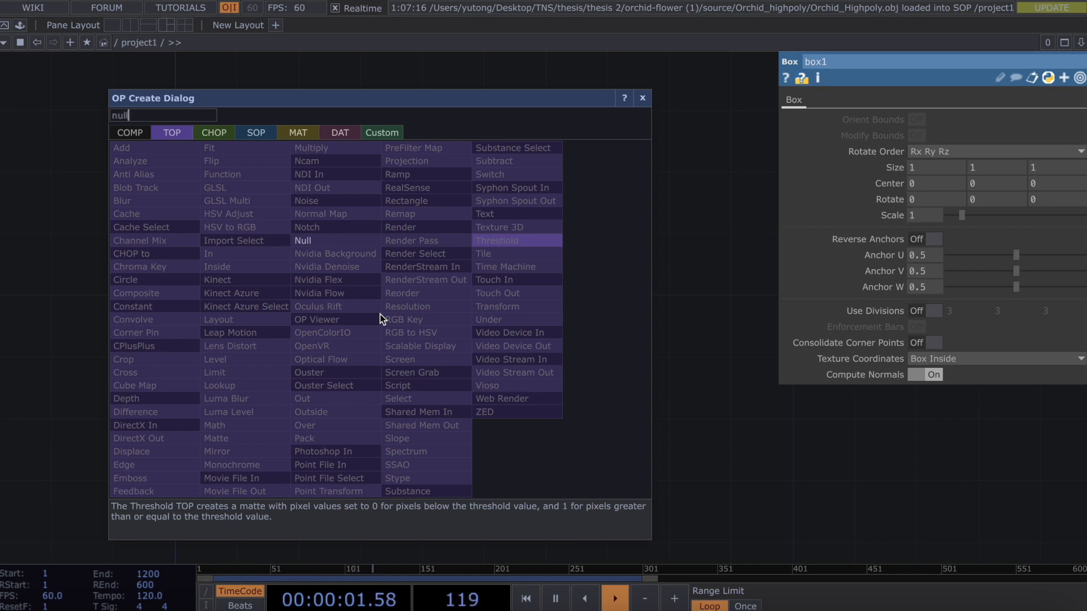
{"action": "left_click", "coordinate": [331, 240]}
{"action": "left_click", "coordinate": [458, 321]}
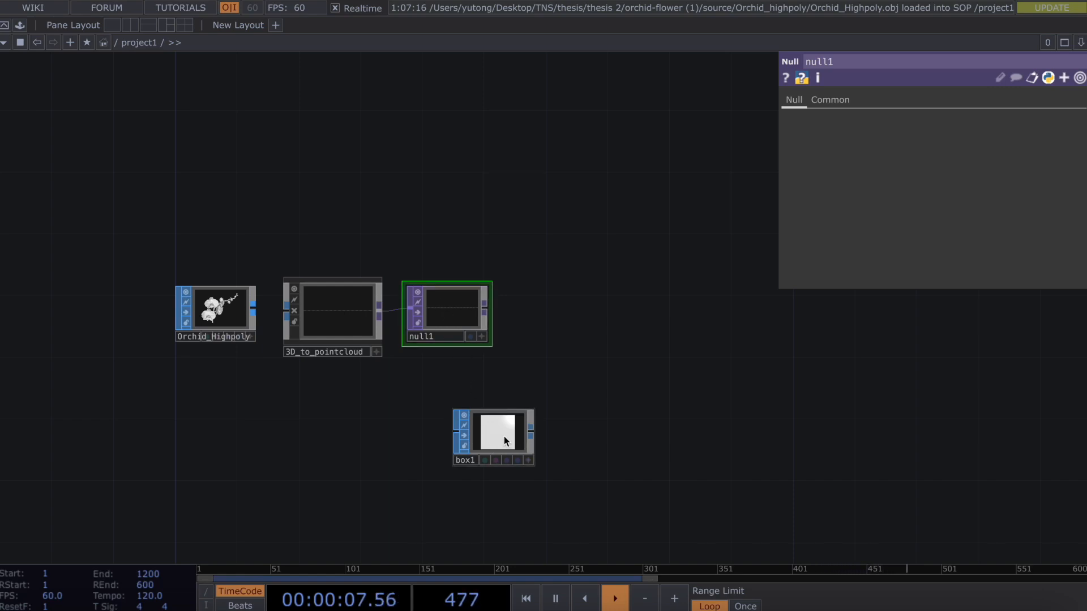
Activate box1's viewer and rotate it to show the shaded 3D cube.
{"action": "left_click_drag", "start_coordinate": [574, 482], "coordinate": [503, 399]}
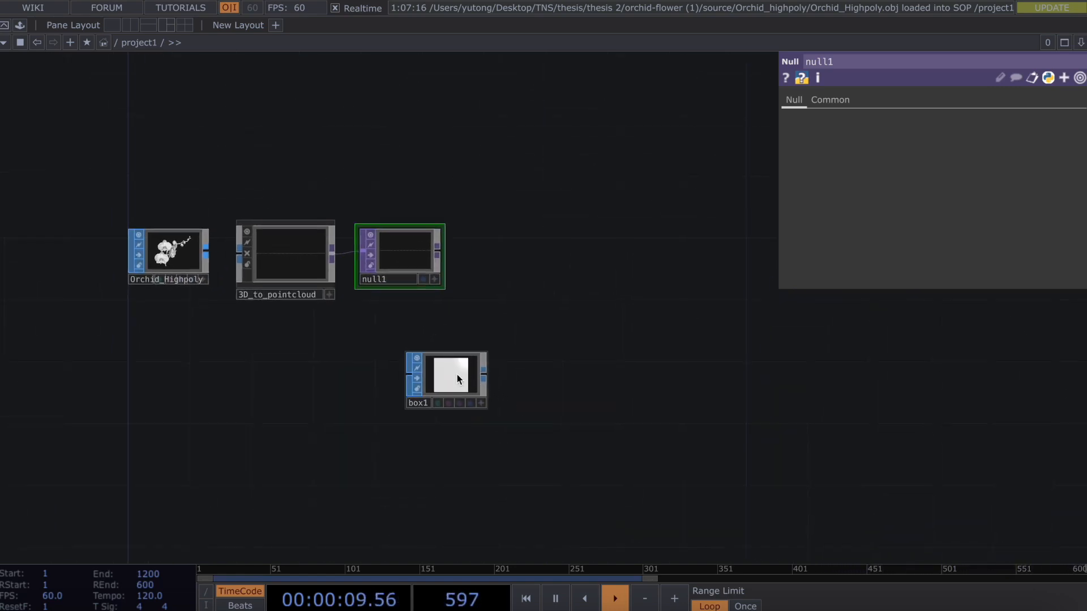
{"action": "left_click", "coordinate": [453, 379]}
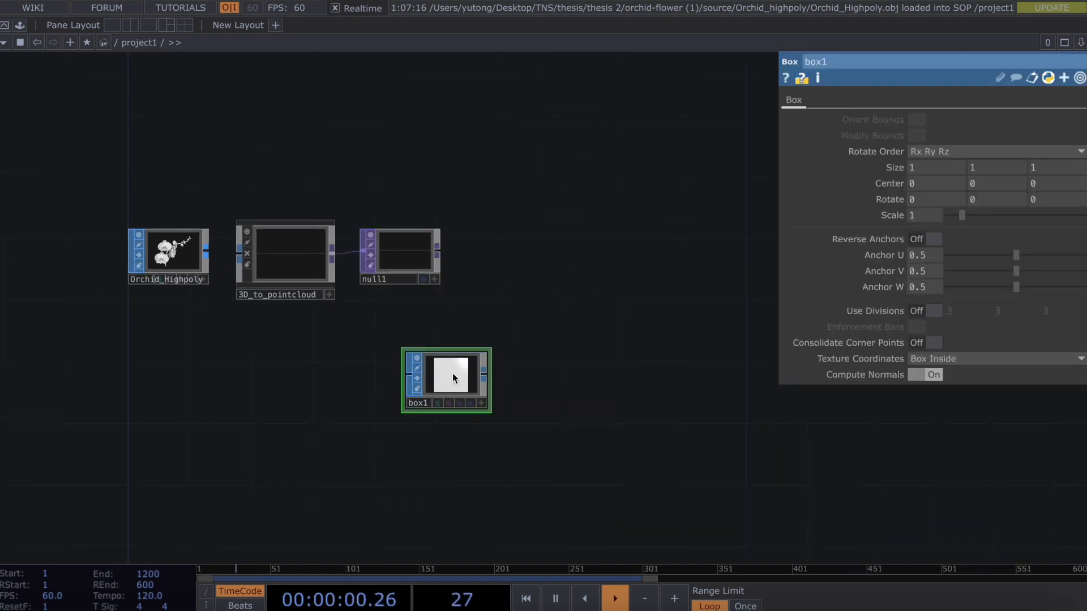
{"action": "left_click", "coordinate": [482, 403]}
{"action": "scroll", "coordinate": [438, 368], "scroll_direction": "up", "scroll_amount": 1}
{"action": "scroll", "coordinate": [439, 368], "scroll_direction": "down", "scroll_amount": 2}
{"action": "left_click_drag", "start_coordinate": [438, 369], "coordinate": [478, 401]}
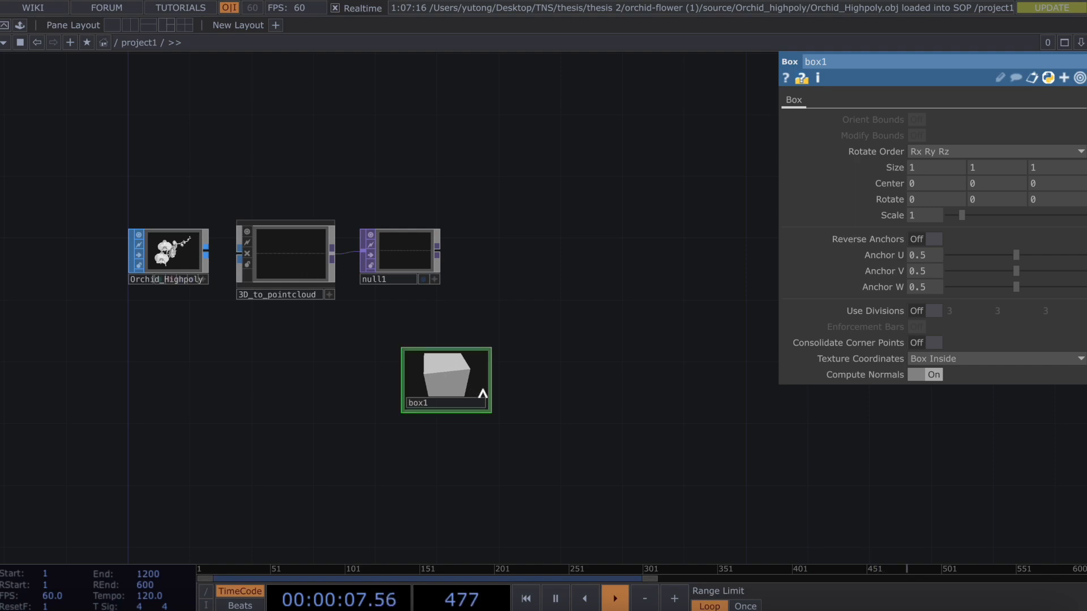
{"action": "right_click", "coordinate": [490, 385]}
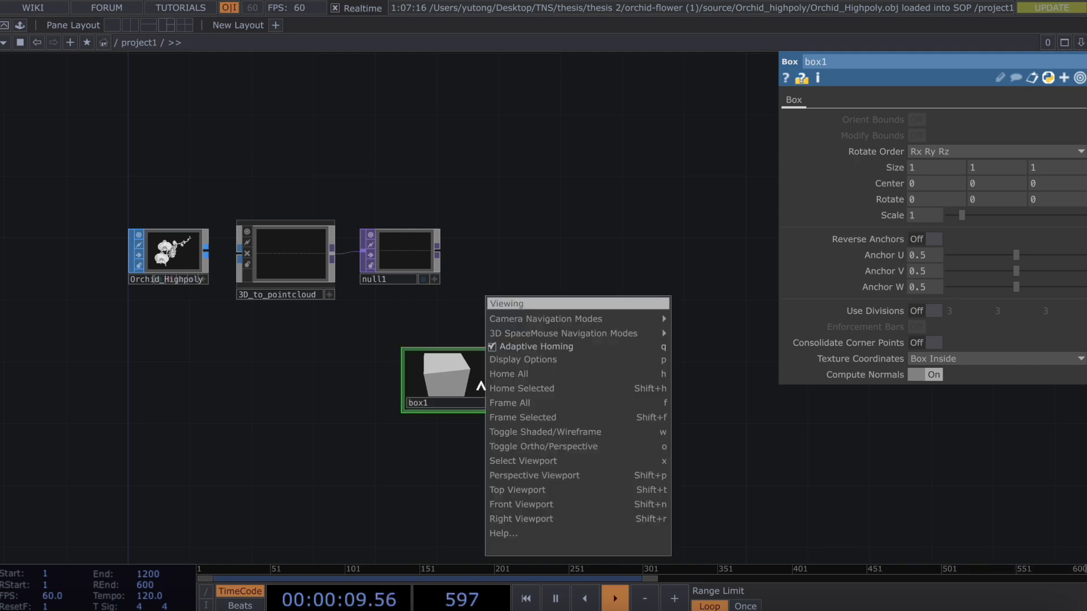
{"action": "left_click", "coordinate": [487, 415]}
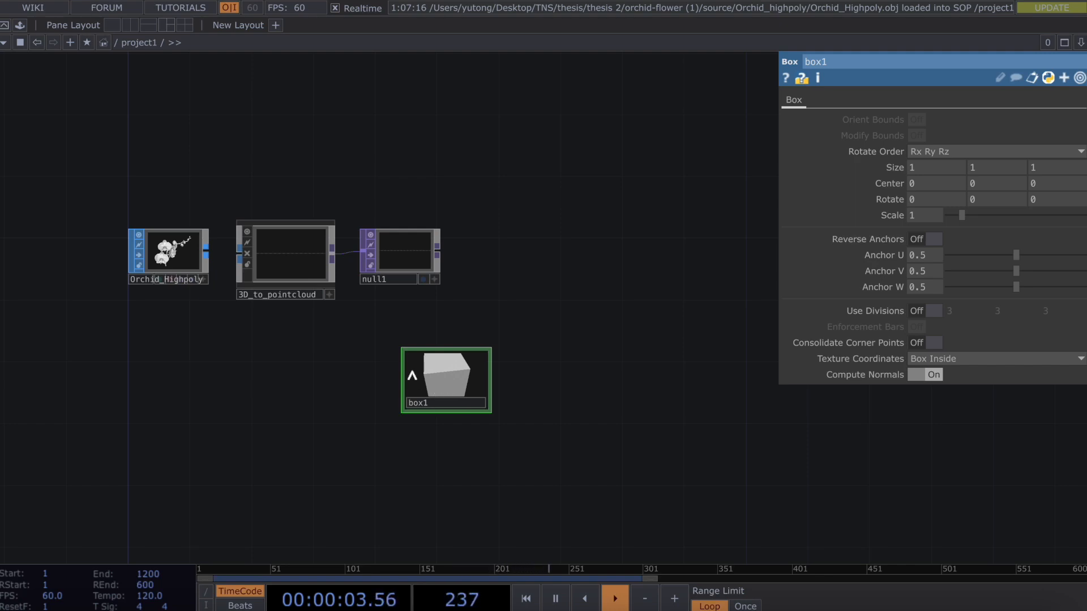
Resize the null1 node, restoring it with undo after an accidental delete.
{"action": "left_click_drag", "start_coordinate": [399, 342], "coordinate": [334, 285]}
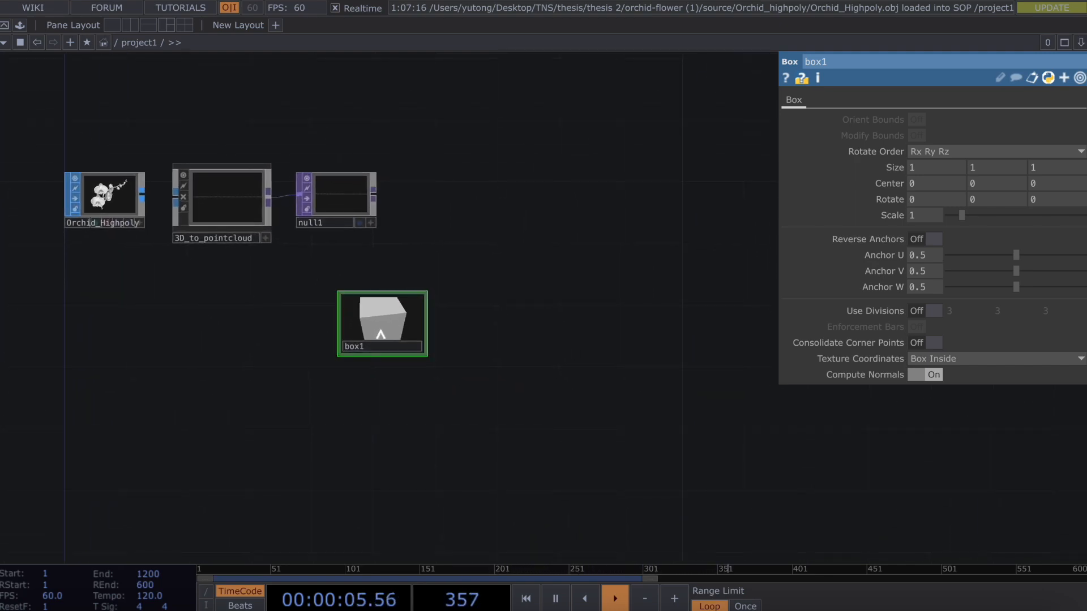
{"action": "right_click", "coordinate": [381, 334]}
{"action": "left_click", "coordinate": [369, 386]}
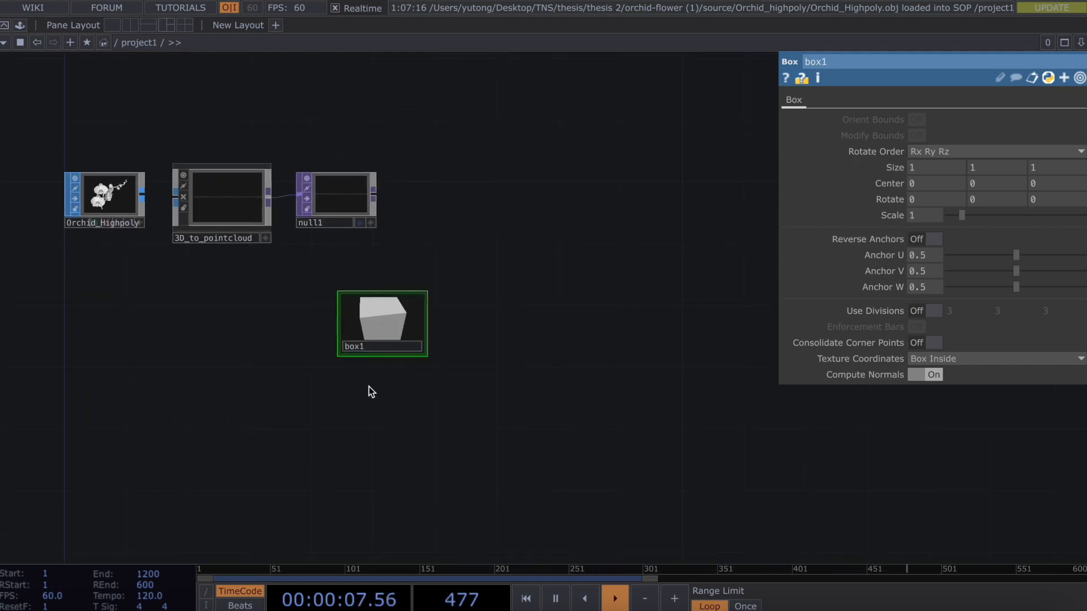
{"action": "left_click_drag", "start_coordinate": [319, 170], "coordinate": [319, 196]}
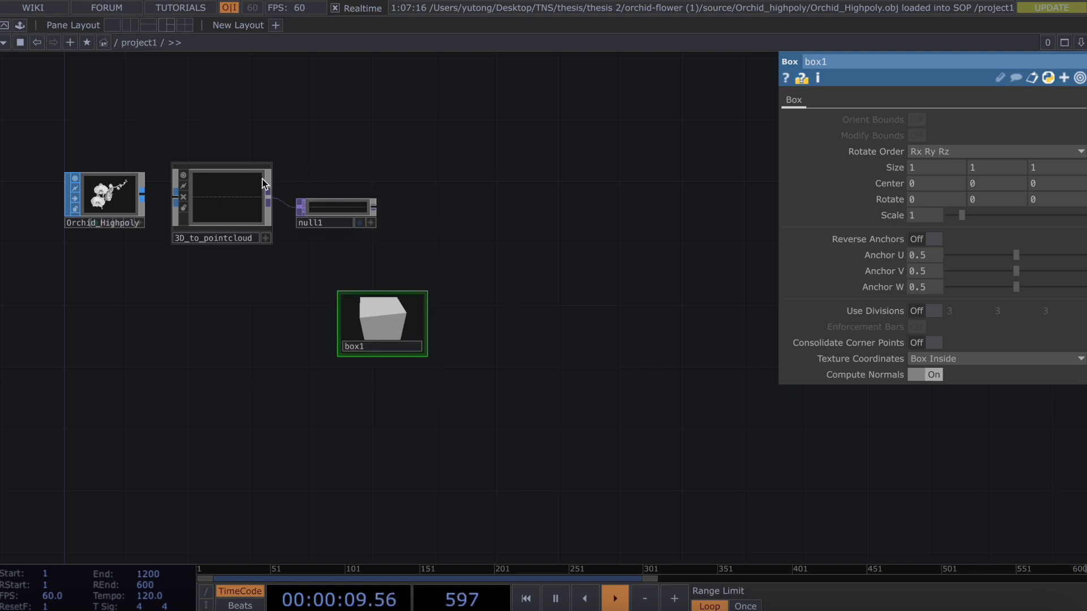
{"action": "left_click", "coordinate": [326, 208]}
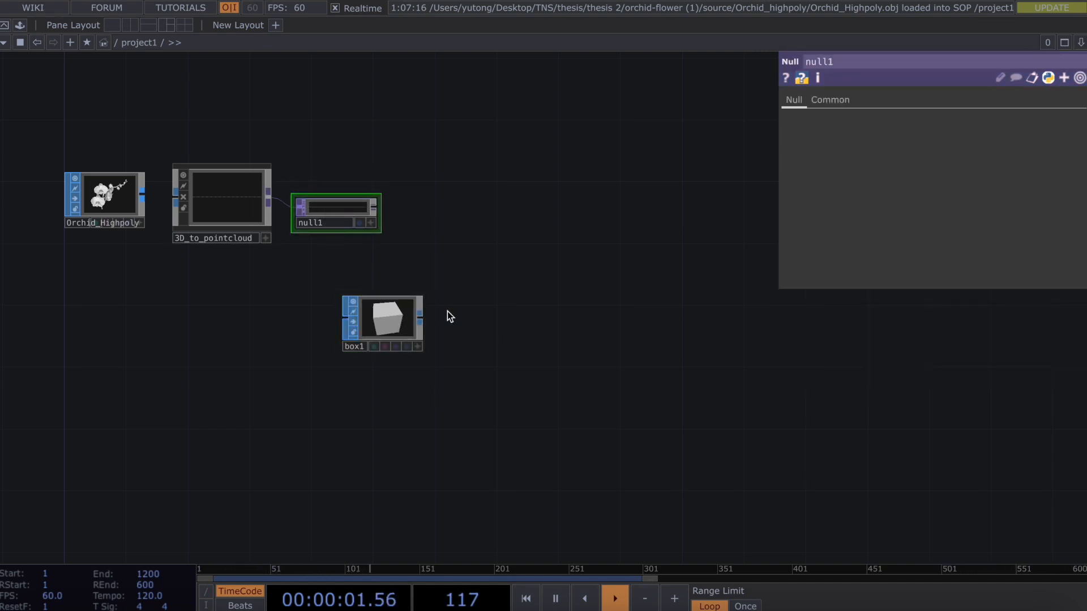
{"action": "key", "text": "Delete"}
{"action": "key", "text": "ctrl+z"}
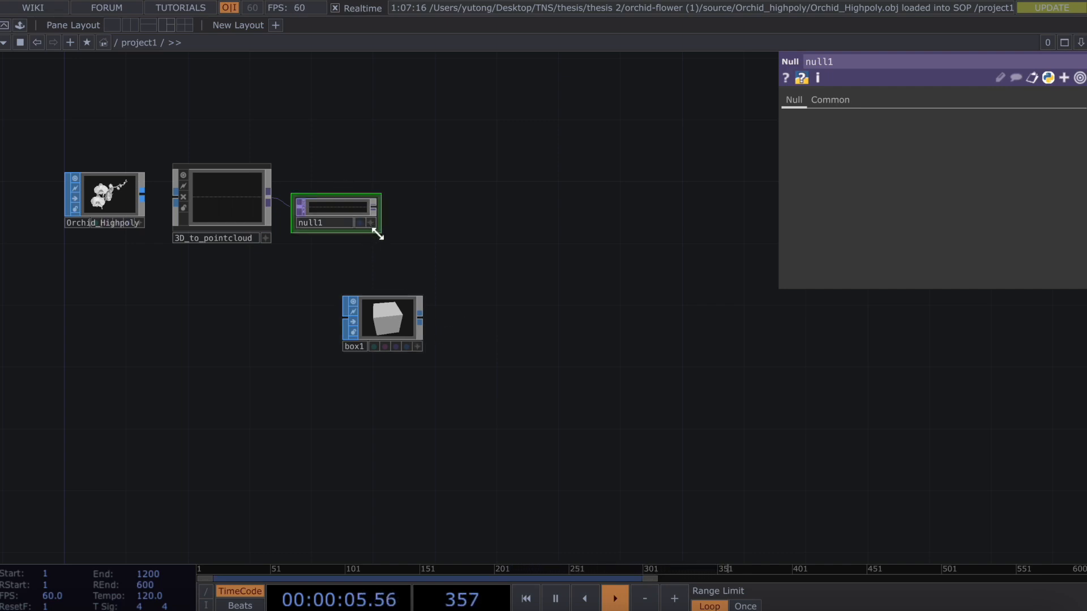
Add transform1 after box1 and set its Uniform Scale to 0.02.
{"action": "right_click", "coordinate": [420, 321]}
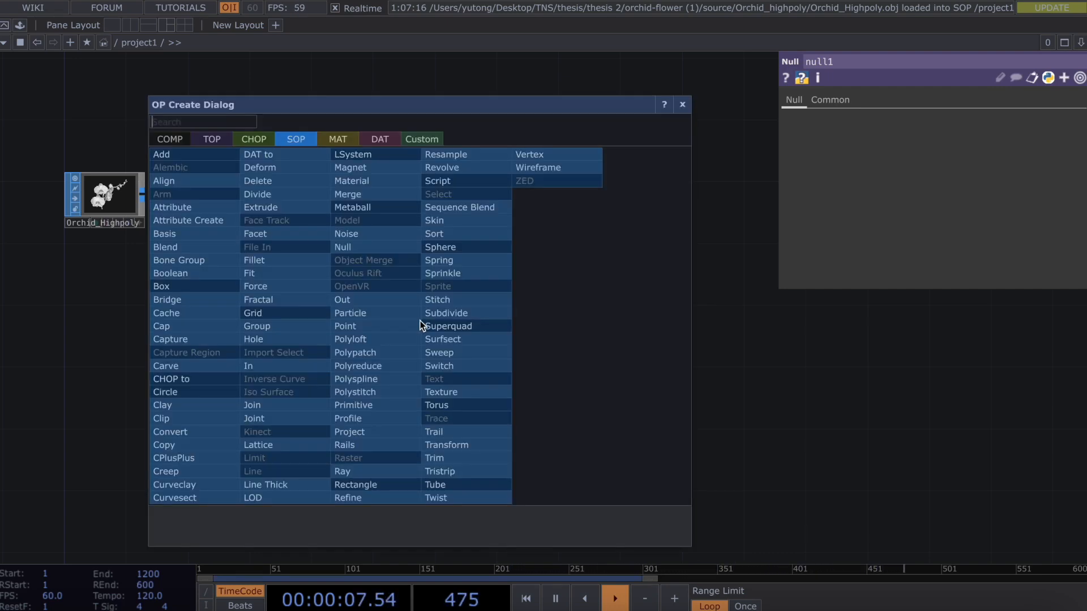
{"action": "type", "text": "trans"}
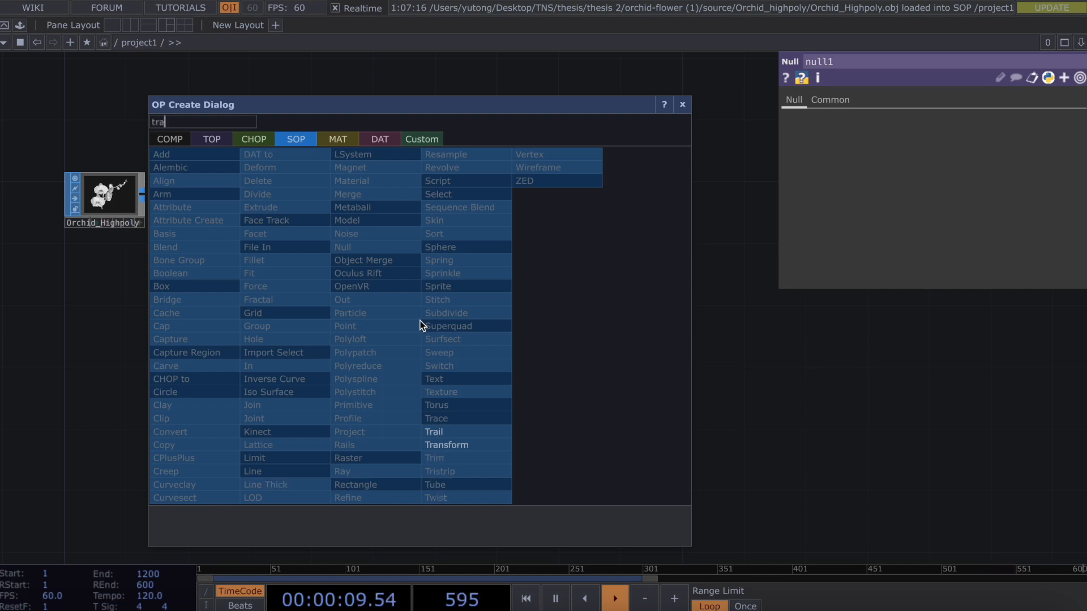
{"action": "left_click", "coordinate": [502, 445]}
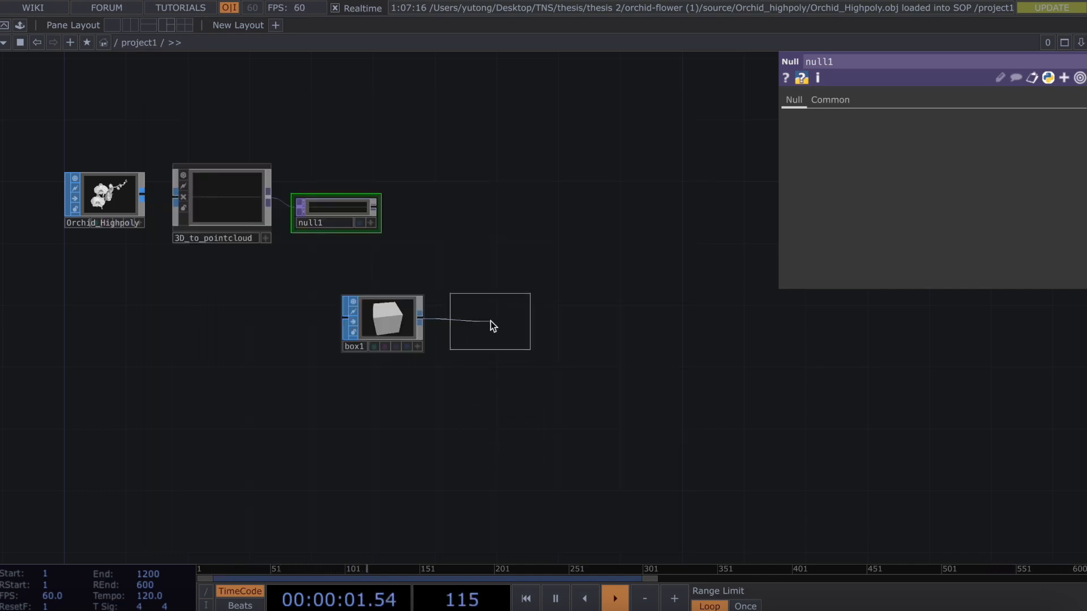
{"action": "left_click", "coordinate": [491, 325]}
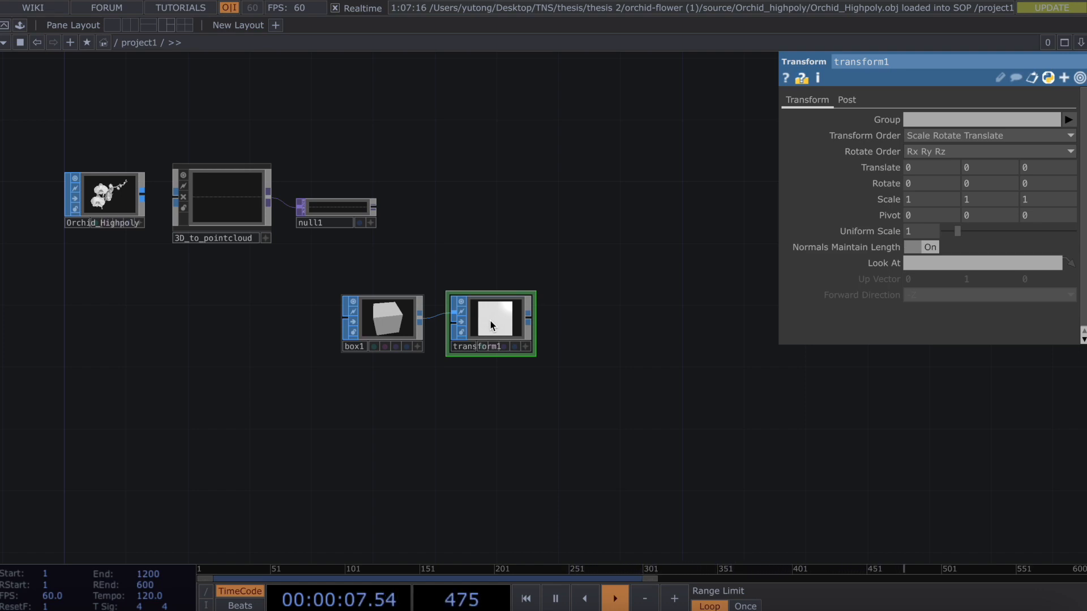
{"action": "left_click", "coordinate": [929, 236]}
{"action": "type", "text": "0.02"}
{"action": "key", "text": "Return"}
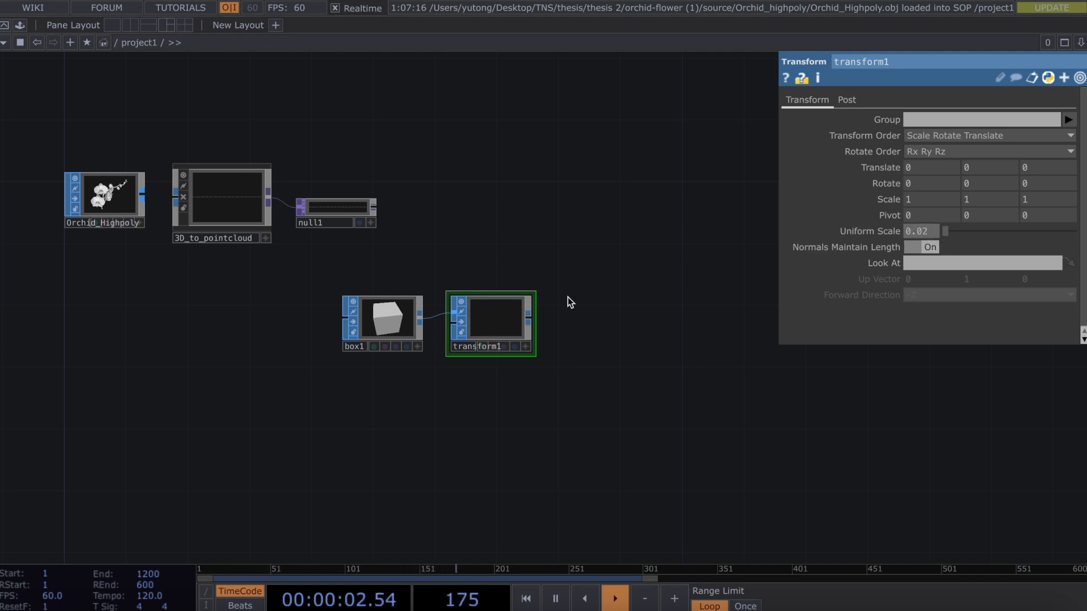
Add a Geometry COMP, geo1, fed by transform1's output.
{"action": "left_click", "coordinate": [528, 319]}
{"action": "type", "text": "geo"}
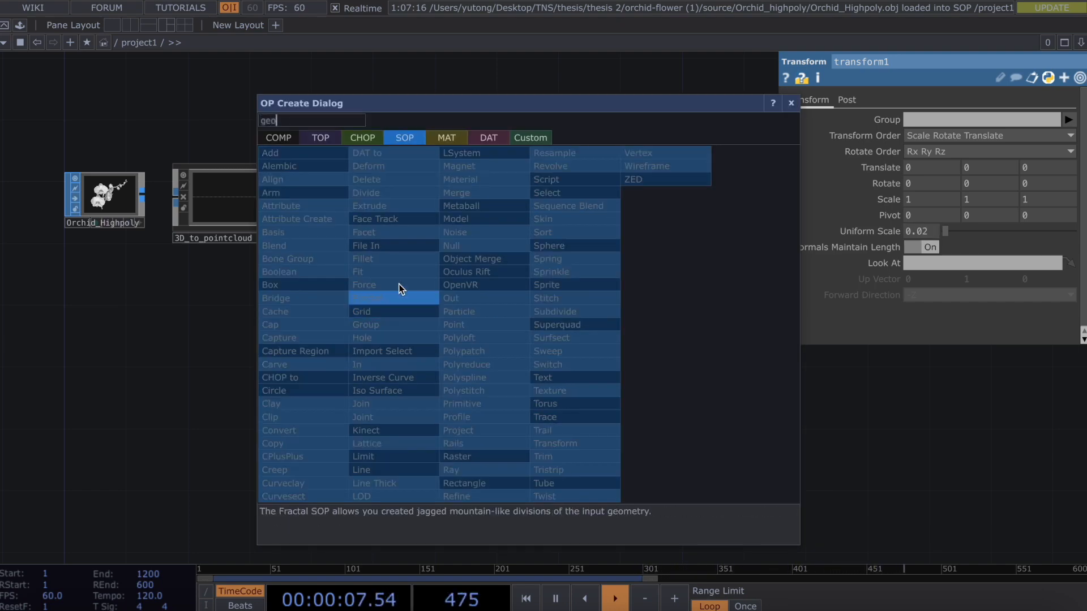
{"action": "key", "text": "BackSpace"}
{"action": "key", "text": "BackSpace"}
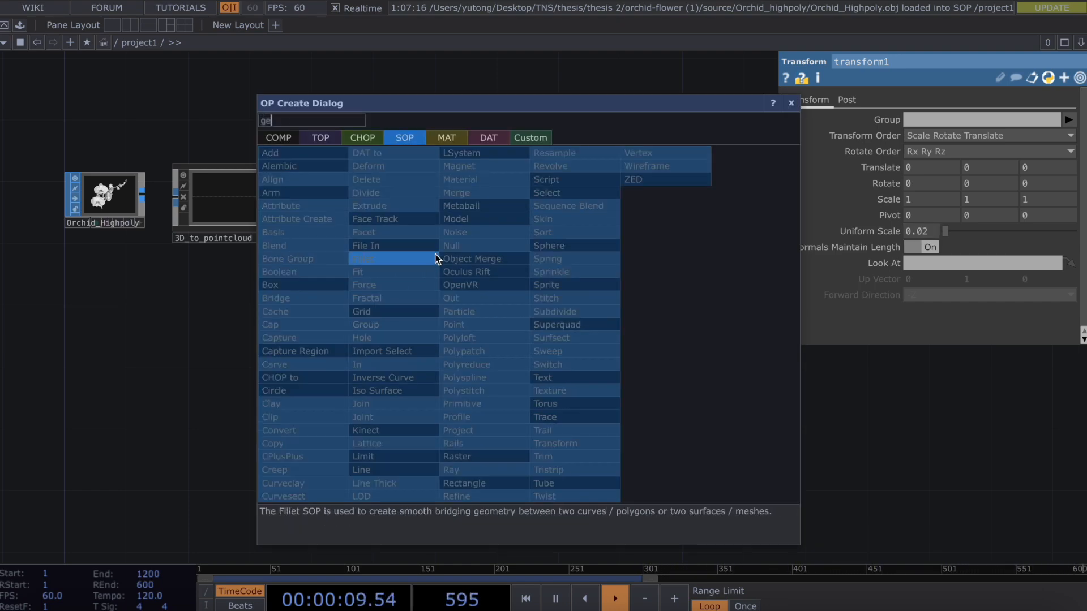
{"action": "left_click", "coordinate": [279, 137]}
{"action": "type", "text": "e"}
{"action": "left_click", "coordinate": [322, 258]}
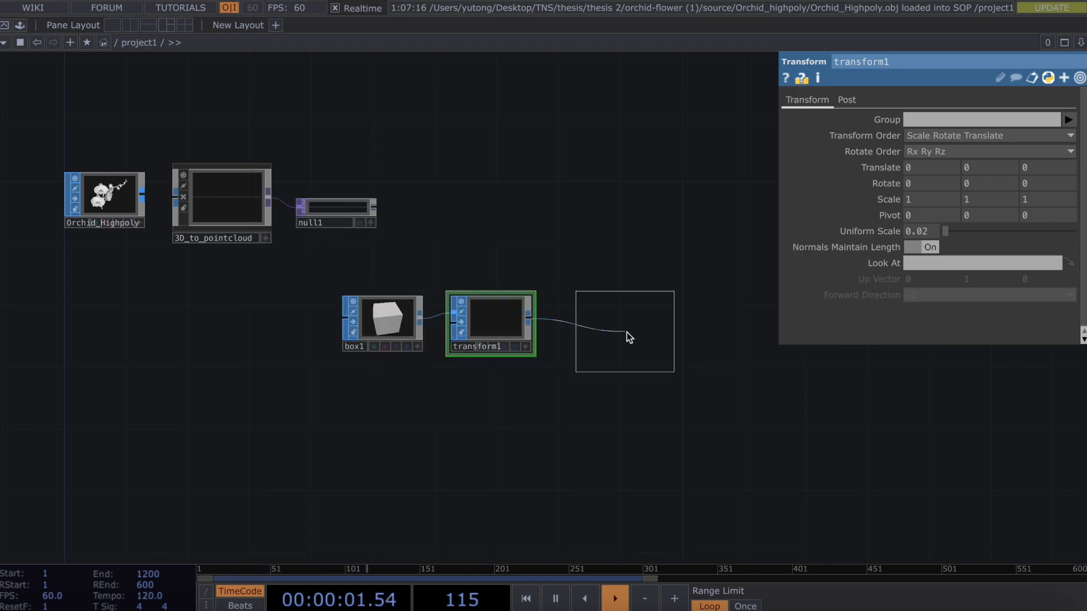
{"action": "left_click", "coordinate": [611, 326]}
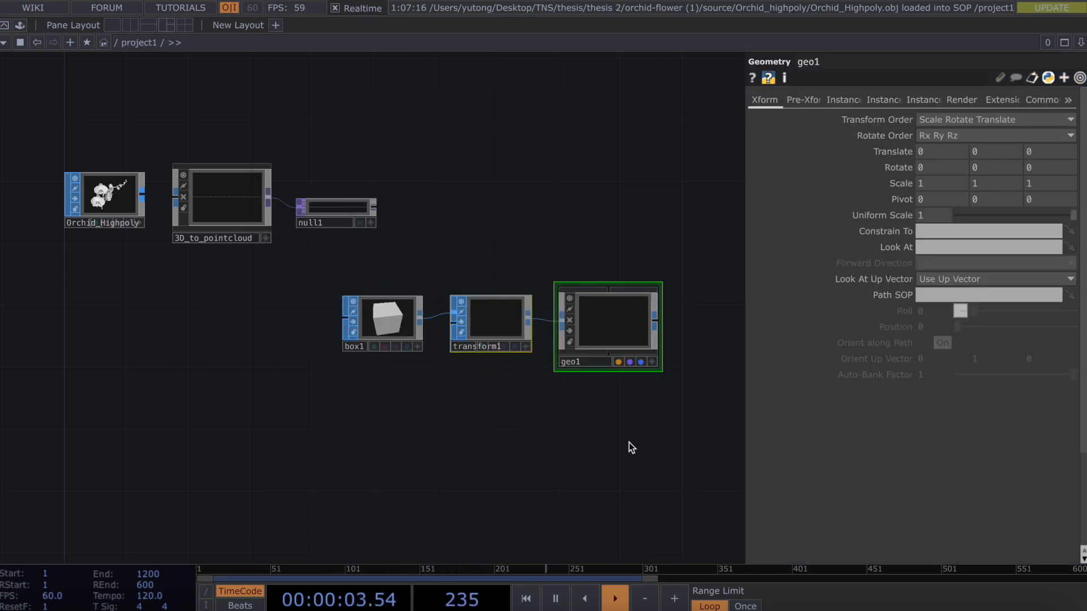
Add cam1 above geo1, plus light1 and light2 side by side.
{"action": "scroll", "coordinate": [629, 443], "scroll_direction": "right", "scroll_amount": 5}
{"action": "key", "text": "Tab"}
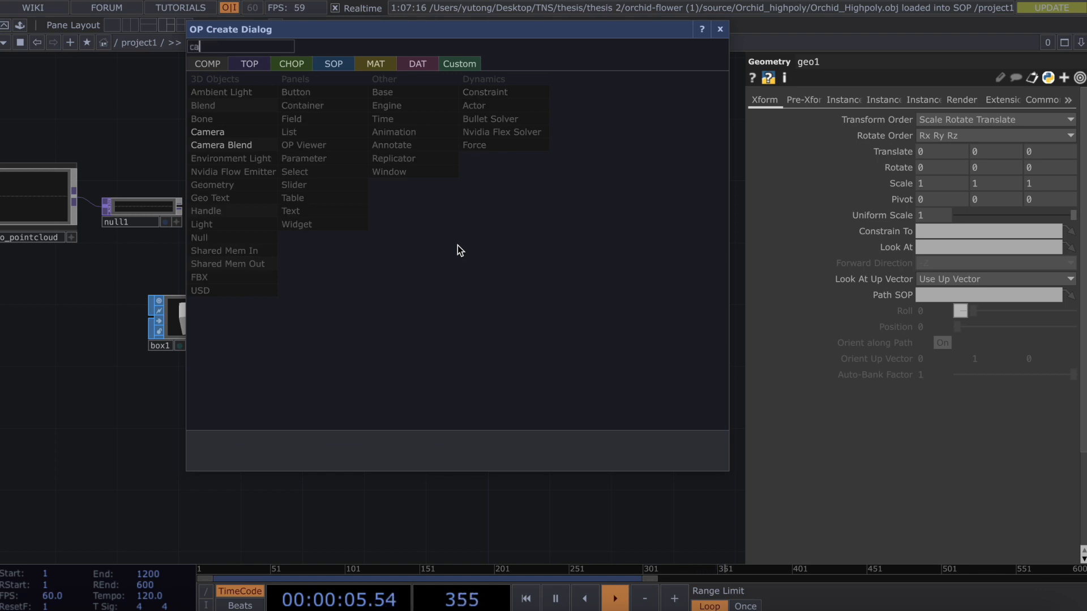
{"action": "left_click", "coordinate": [267, 130]}
{"action": "left_click", "coordinate": [415, 208]}
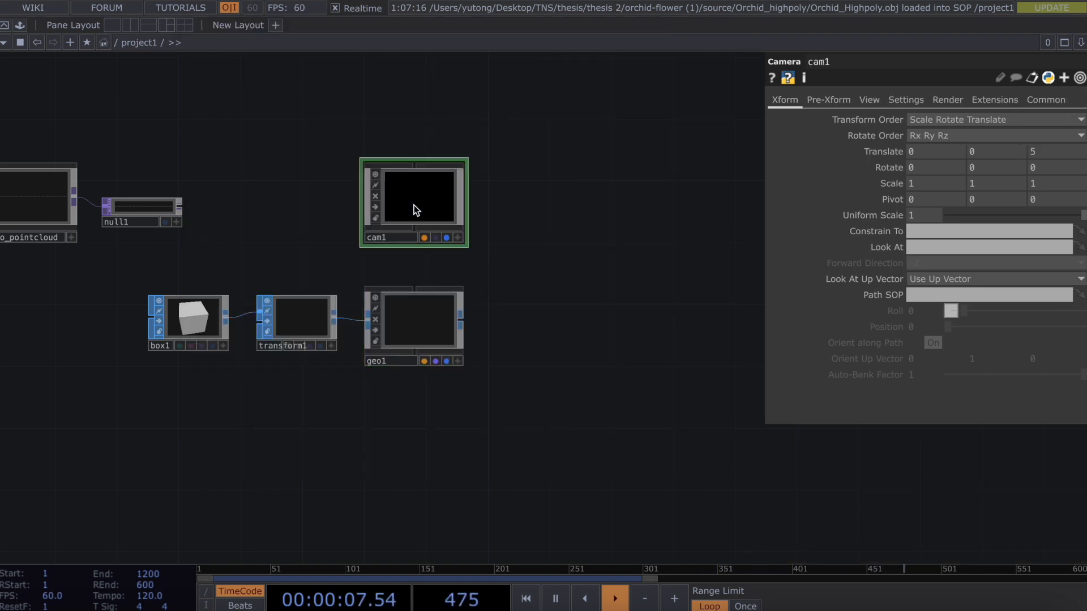
{"action": "key", "text": "Tab"}
{"action": "type", "text": "light"}
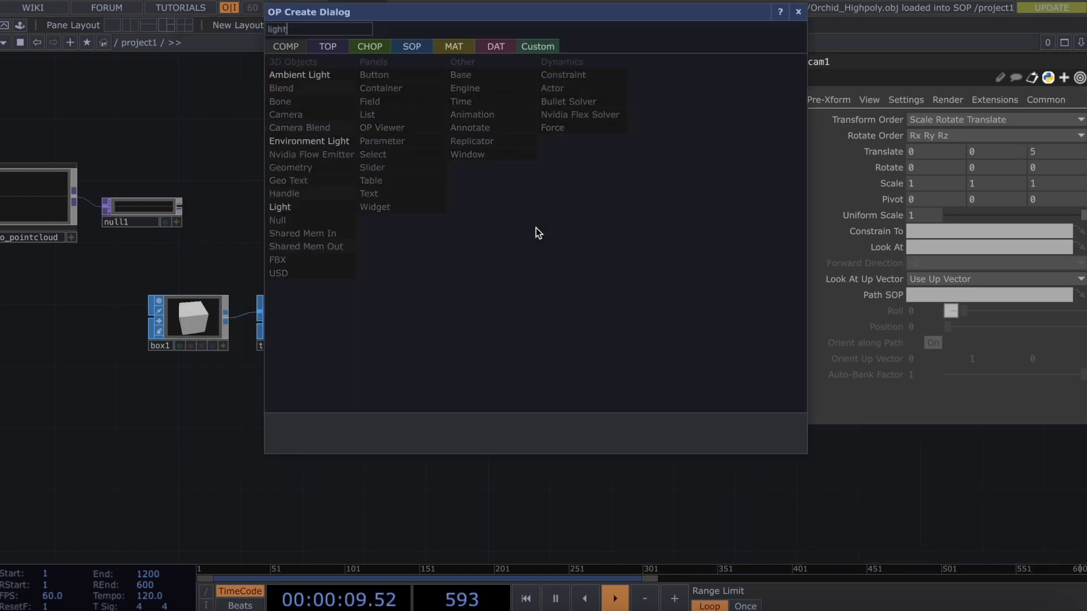
{"action": "left_click", "coordinate": [336, 205]}
{"action": "left_click", "coordinate": [547, 203]}
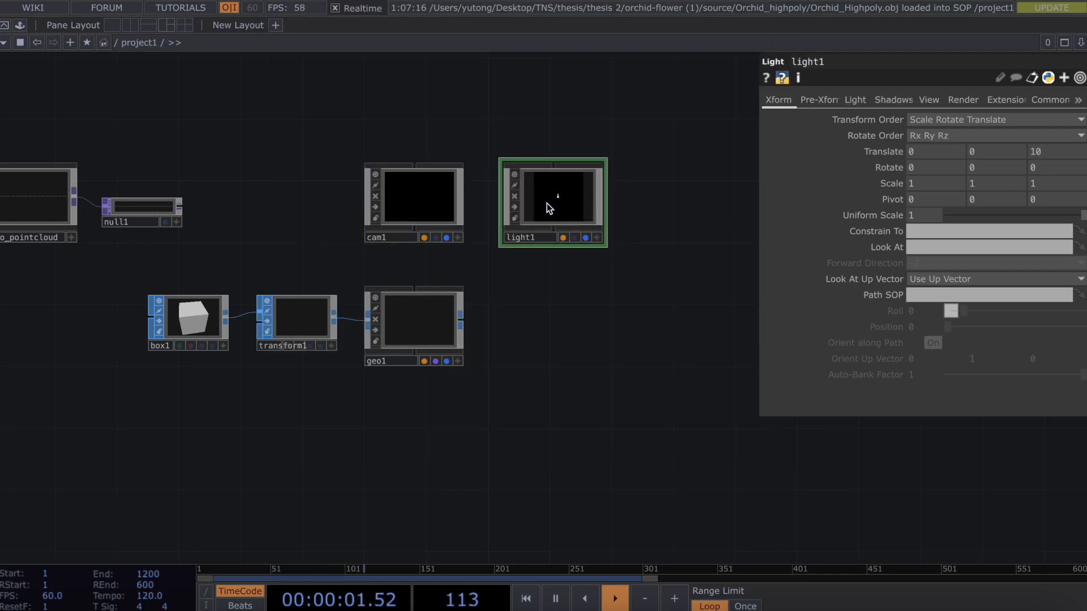
{"action": "key", "text": "Tab"}
{"action": "type", "text": "light"}
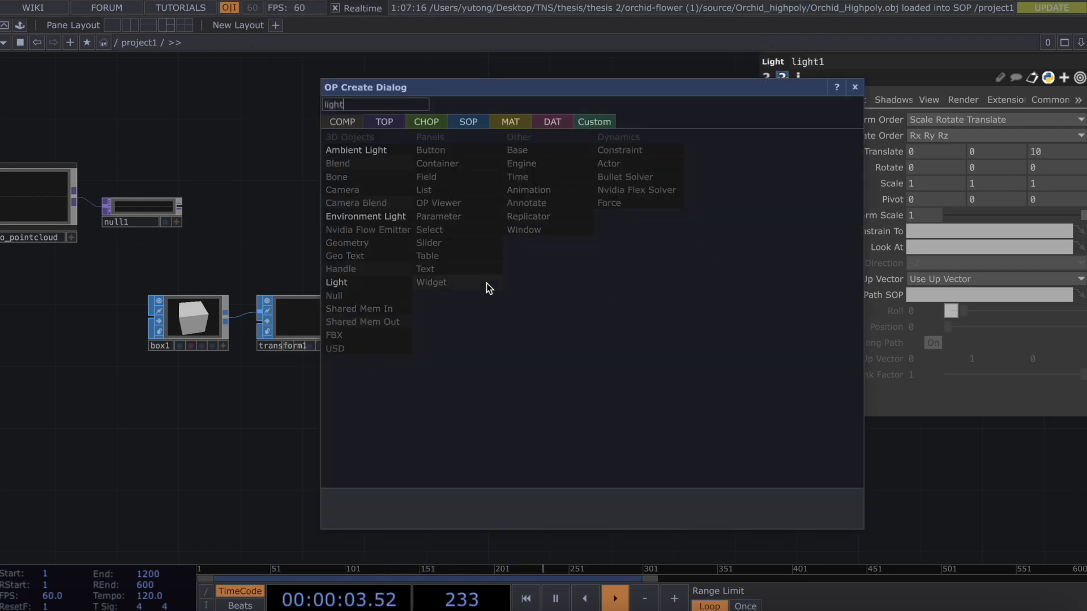
{"action": "left_click", "coordinate": [383, 282]}
{"action": "left_click", "coordinate": [676, 202]}
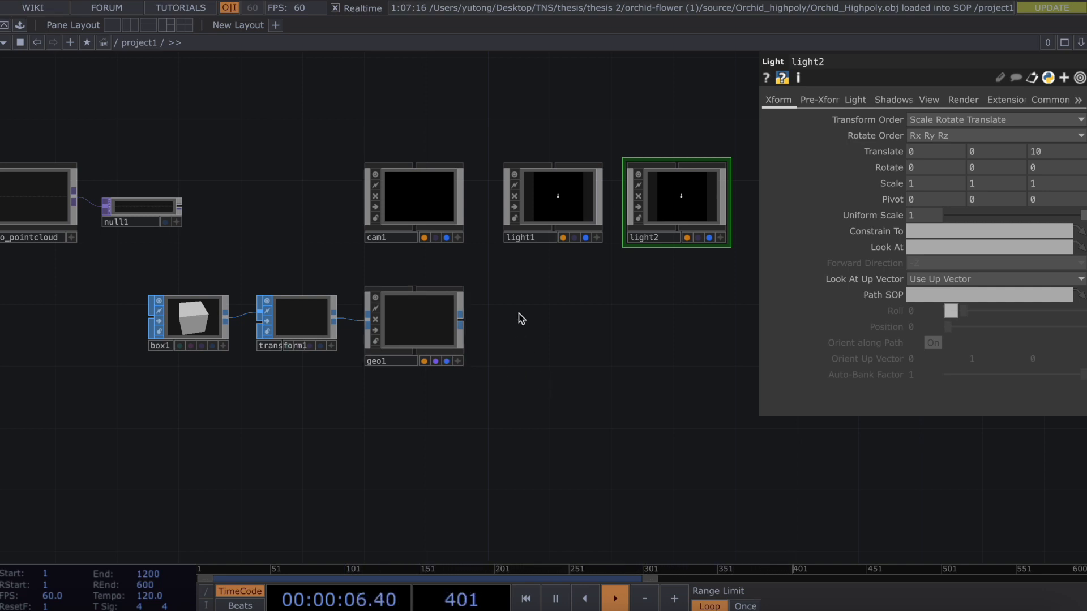
Add a Render TOP, render1, to the right of geo1.
{"action": "key", "text": "Tab"}
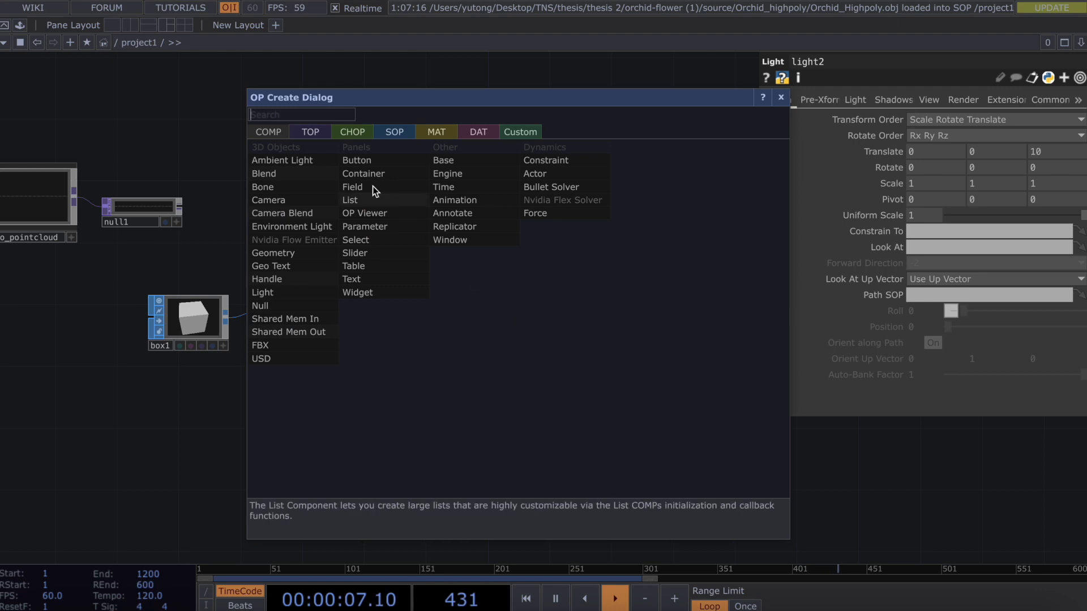
{"action": "left_click", "coordinate": [310, 131]}
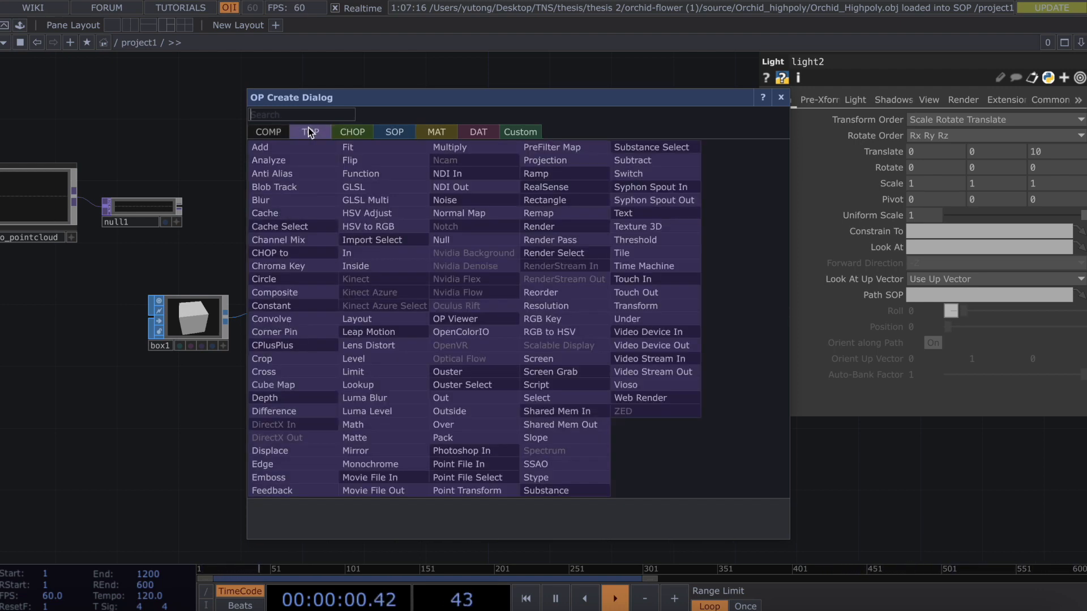
{"action": "left_click", "coordinate": [533, 226]}
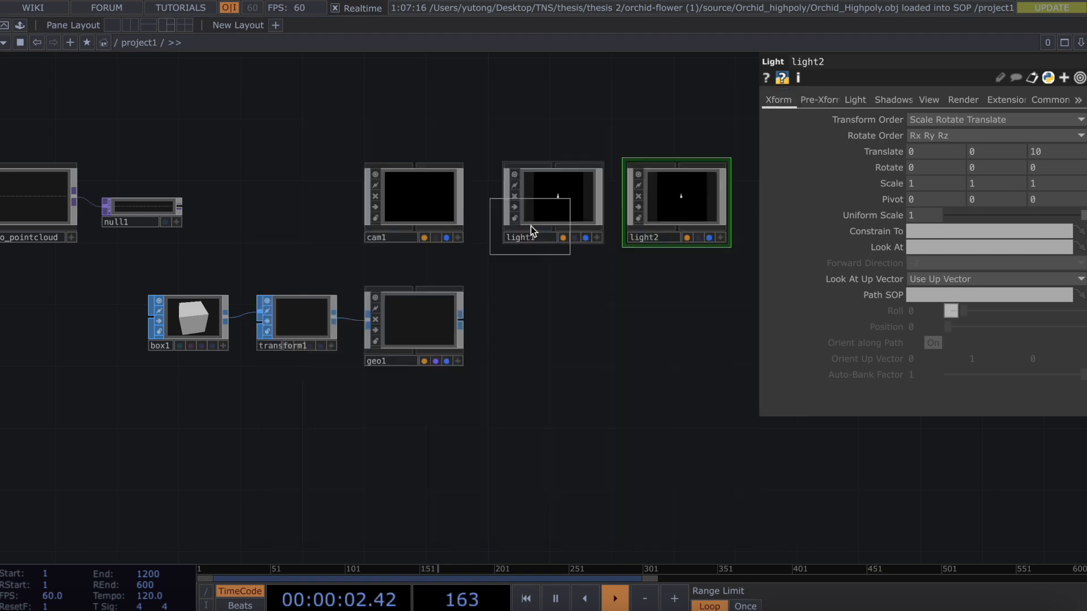
{"action": "left_click", "coordinate": [551, 328]}
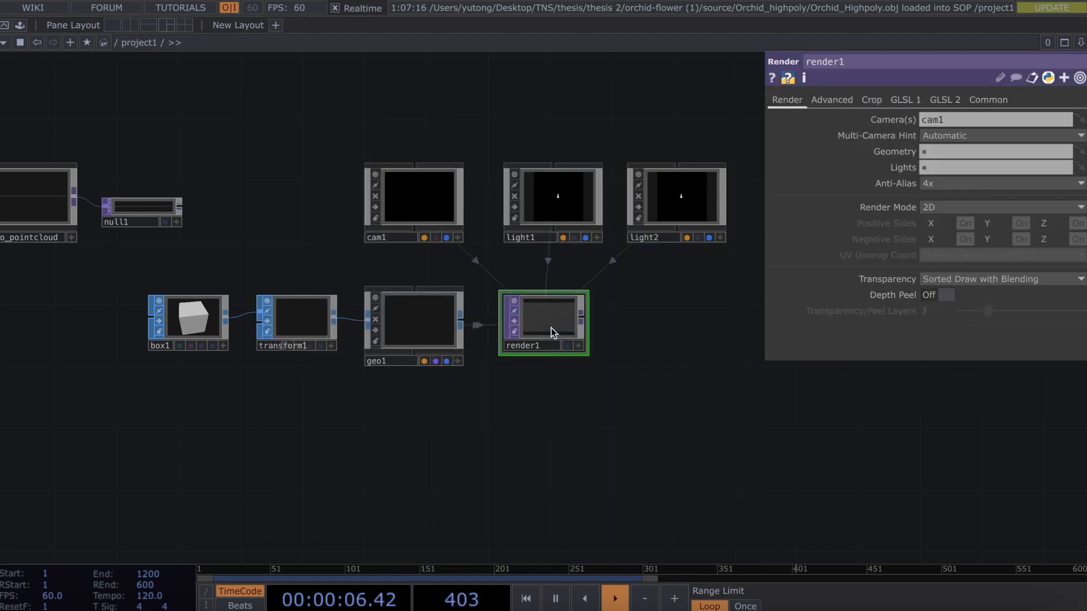
Turn on Instancing for geo1 and rename null1 to pos.
{"action": "left_click", "coordinate": [407, 316]}
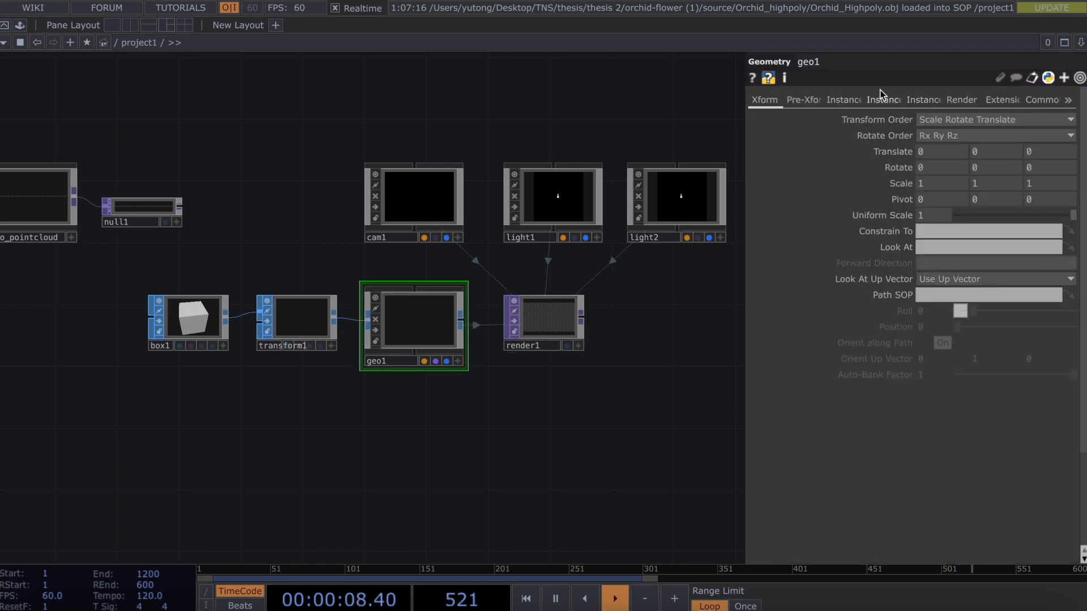
{"action": "left_click", "coordinate": [844, 100]}
{"action": "left_click", "coordinate": [931, 120]}
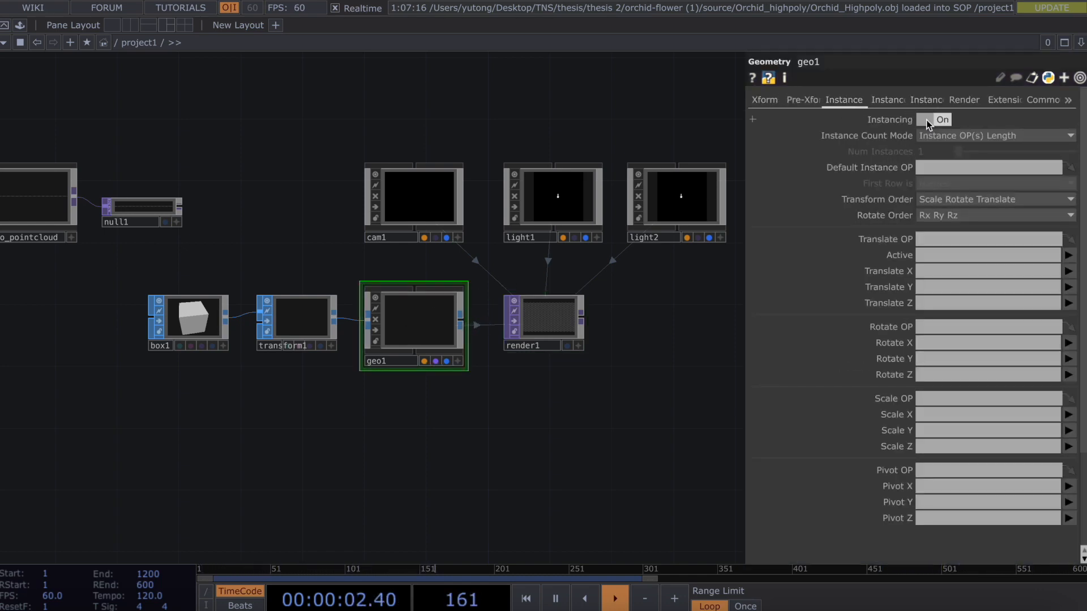
{"action": "left_click", "coordinate": [126, 224]}
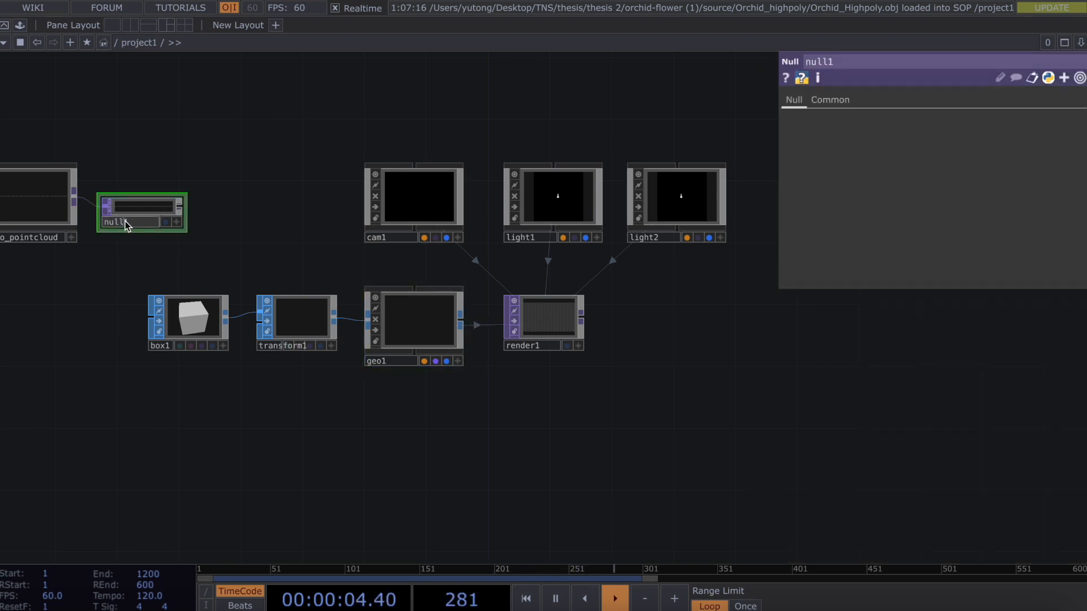
{"action": "type", "text": "pos"}
Set pos as geo1's Translate OP, mapping r, g, b to Translate X, Y, Z.
{"action": "left_click", "coordinate": [410, 317]}
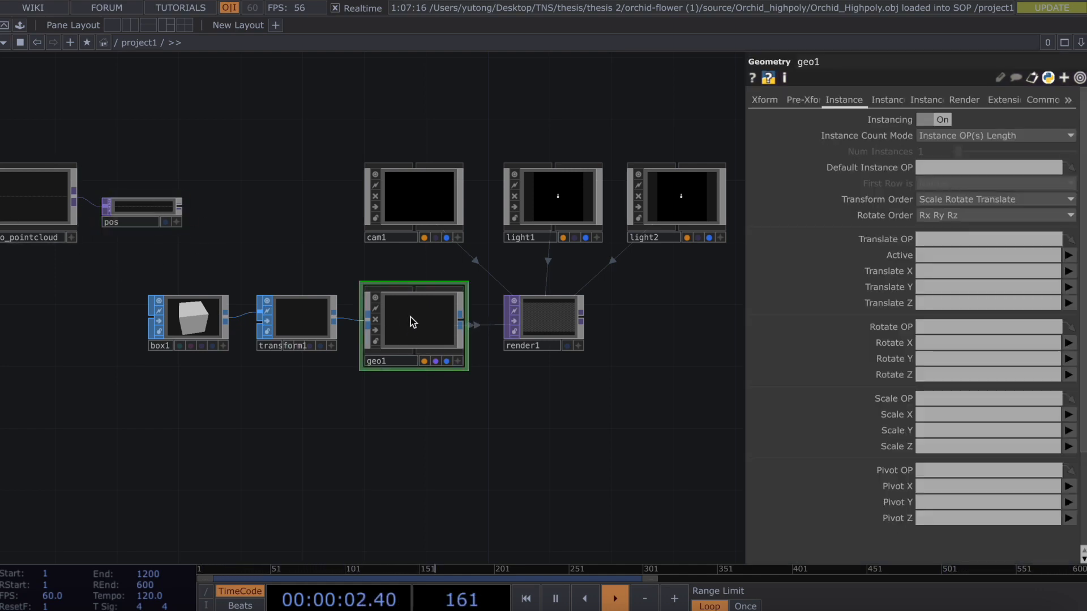
{"action": "left_click_drag", "start_coordinate": [121, 214], "coordinate": [949, 238]}
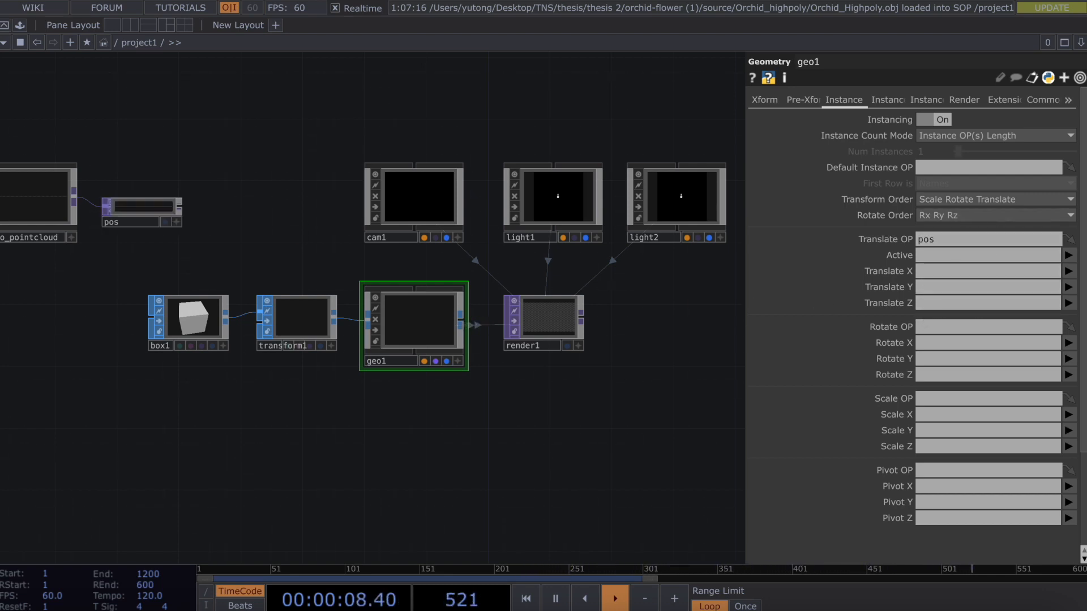
{"action": "left_click", "coordinate": [1068, 270]}
{"action": "left_click", "coordinate": [1073, 290]}
{"action": "left_click", "coordinate": [1071, 290]}
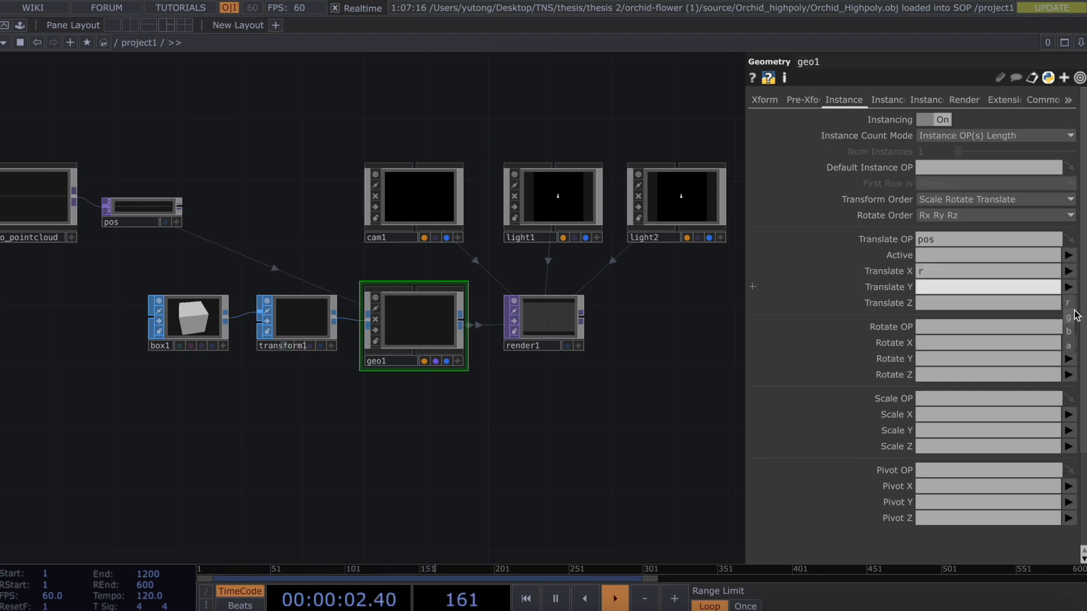
{"action": "left_click", "coordinate": [1070, 318]}
{"action": "left_click", "coordinate": [1068, 304]}
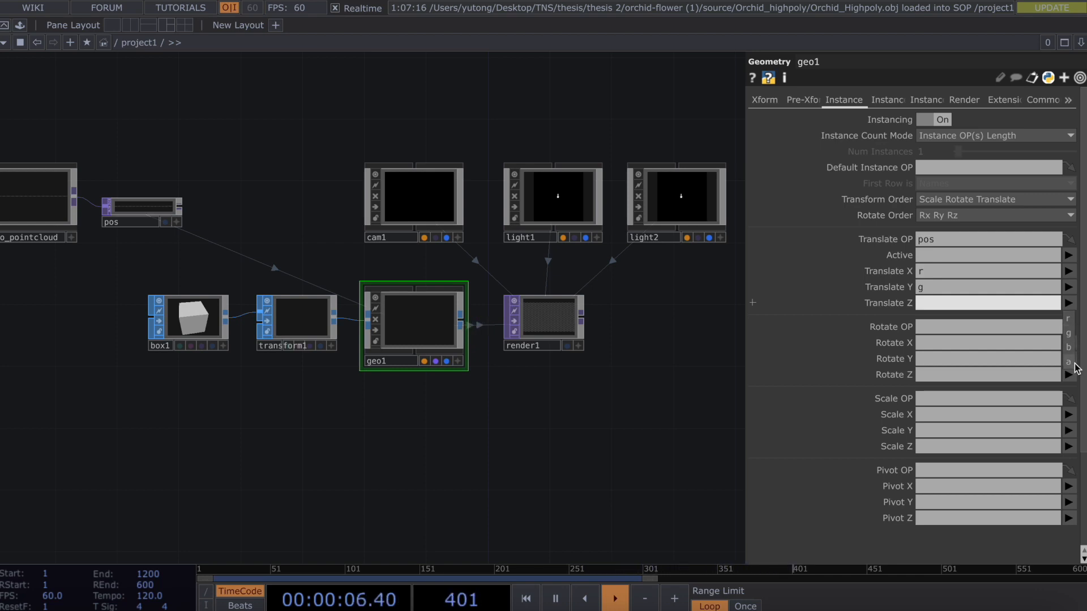
{"action": "left_click", "coordinate": [1069, 347]}
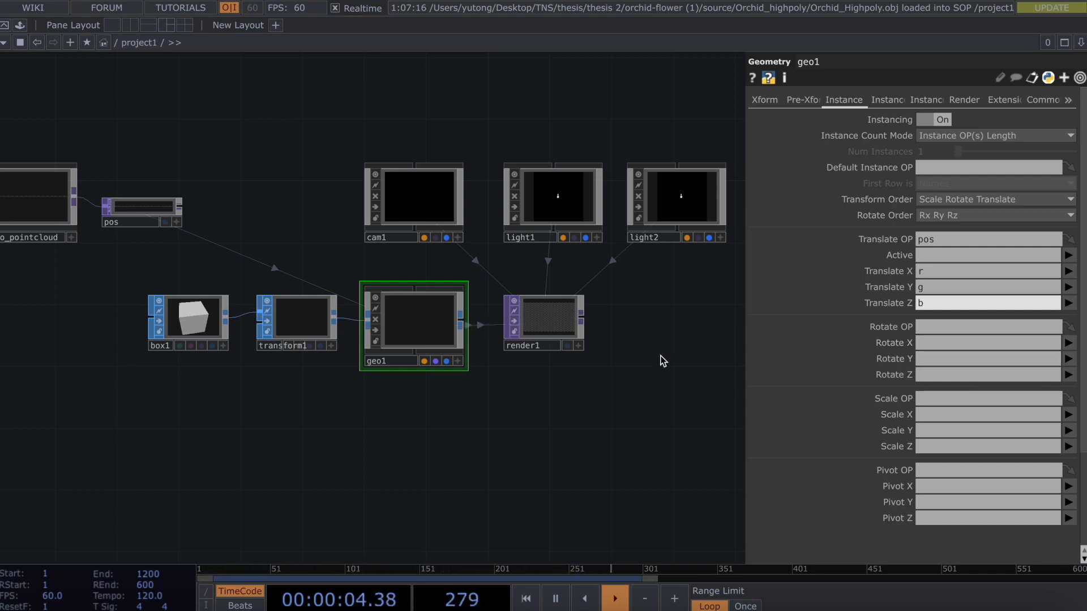
Wire Orchid_Highpoly into 3D_to_pointcloud.
{"action": "scroll", "coordinate": [660, 355], "scroll_direction": "down", "scroll_amount": 3}
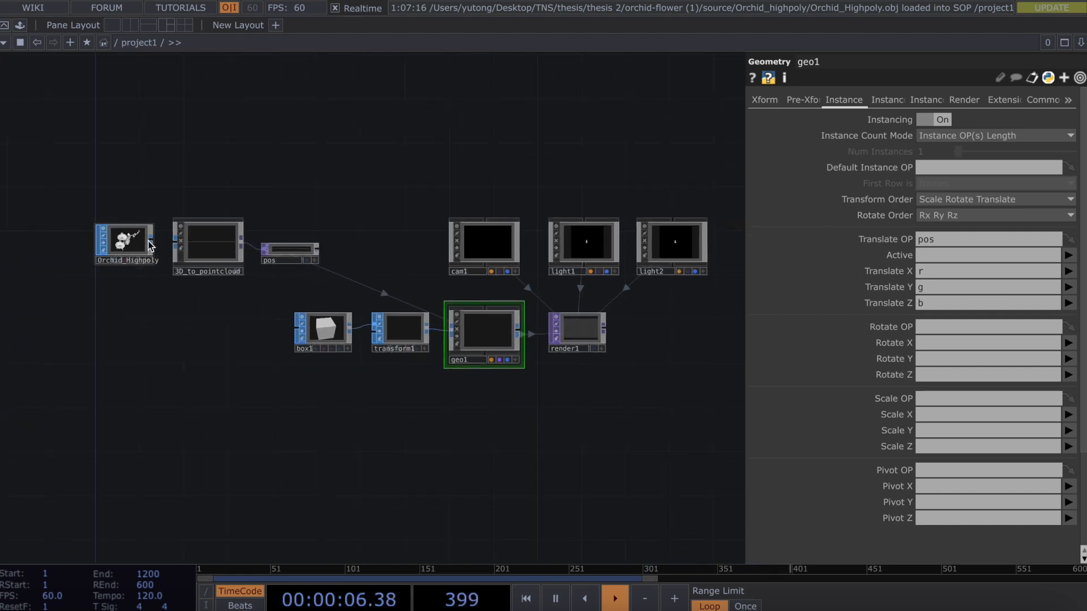
{"action": "mouse_move", "coordinate": [134, 240]}
{"action": "left_mouse_down"}
{"action": "mouse_move", "coordinate": [122, 240]}
{"action": "mouse_move", "coordinate": [176, 238]}
{"action": "mouse_move", "coordinate": [140, 239]}
{"action": "left_mouse_up"}
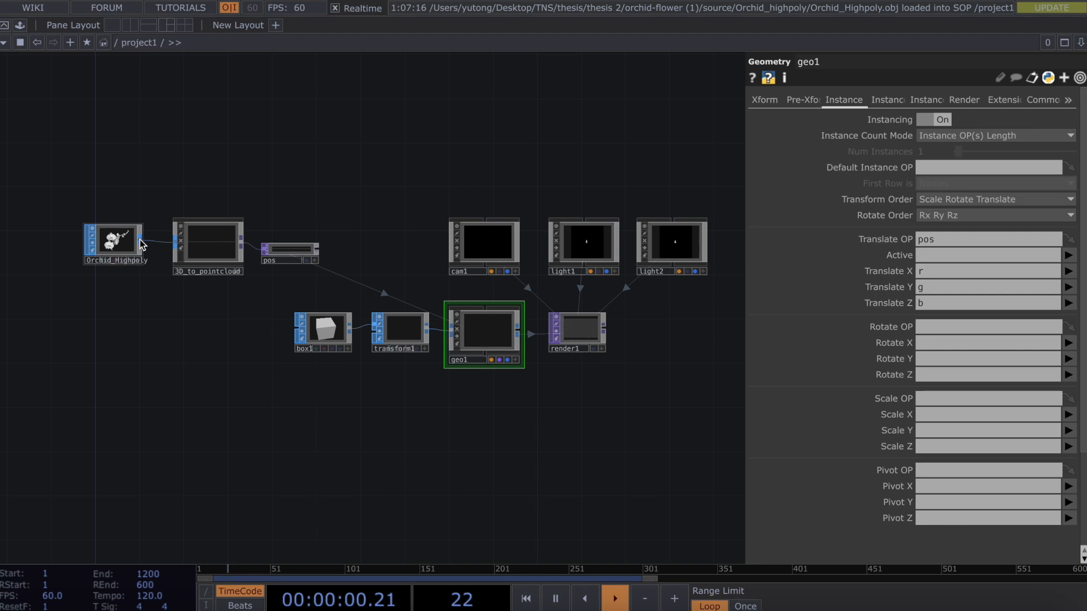
{"action": "scroll", "coordinate": [235, 347], "scroll_direction": "up", "scroll_amount": 4}
{"action": "scroll", "coordinate": [162, 457], "scroll_direction": "right", "scroll_amount": 4}
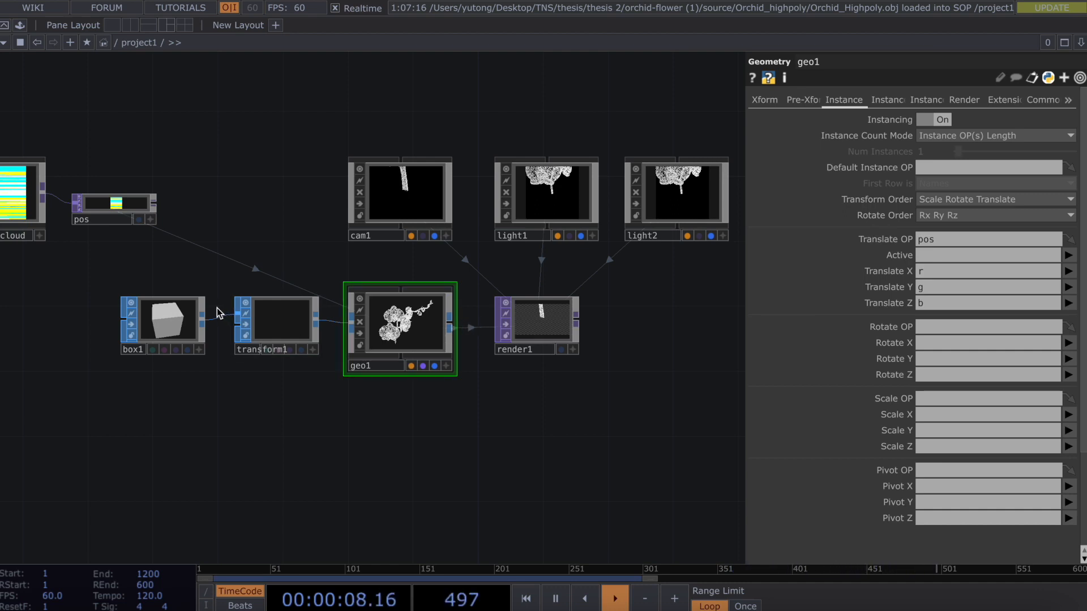
Show render1's output behind the network, restoring transform1 after an accidental delete.
{"action": "left_click", "coordinate": [277, 329]}
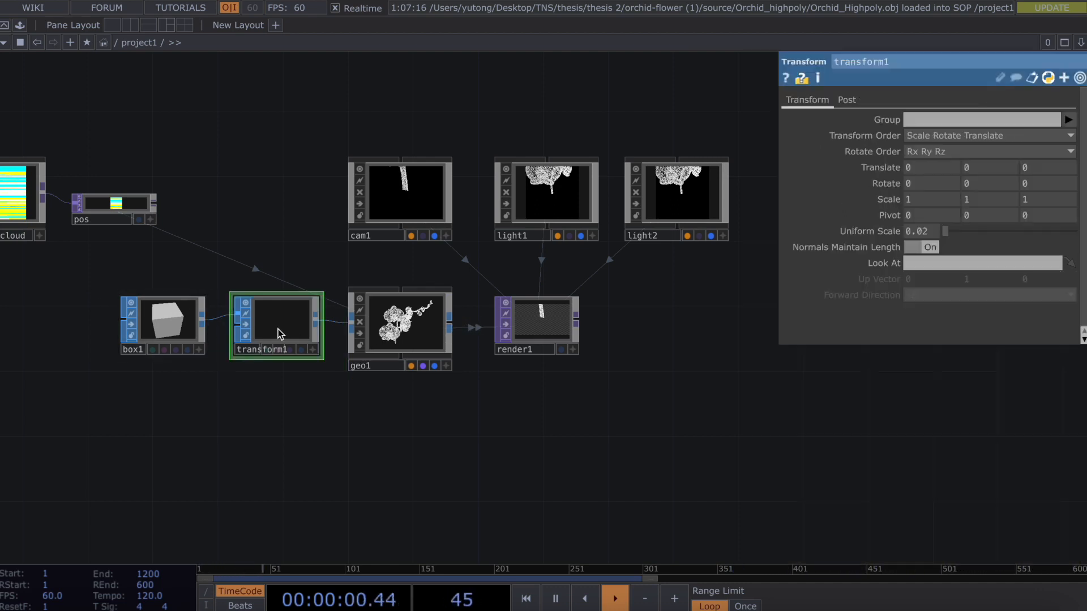
{"action": "left_click", "coordinate": [563, 349]}
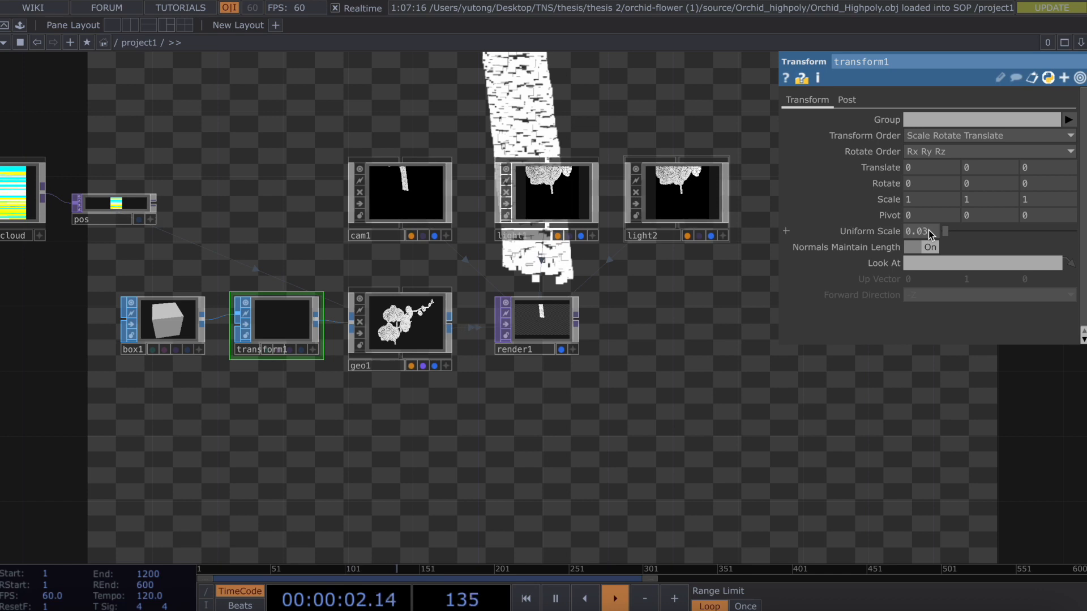
{"action": "key", "text": "Delete"}
{"action": "key", "text": "ctrl+z"}
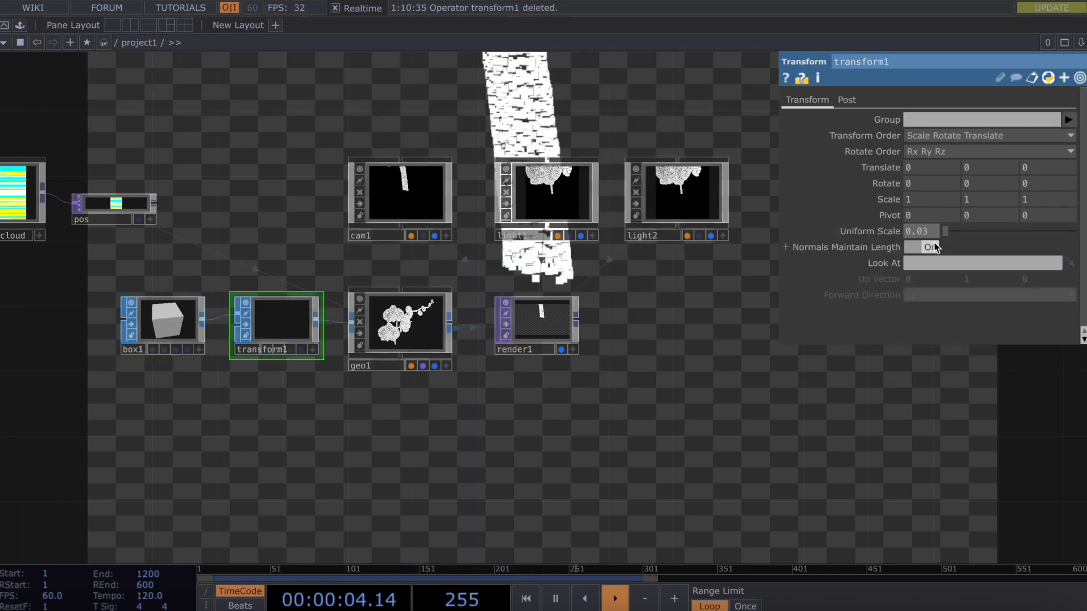
{"action": "scroll", "coordinate": [930, 228], "scroll_direction": "down", "scroll_amount": 1}
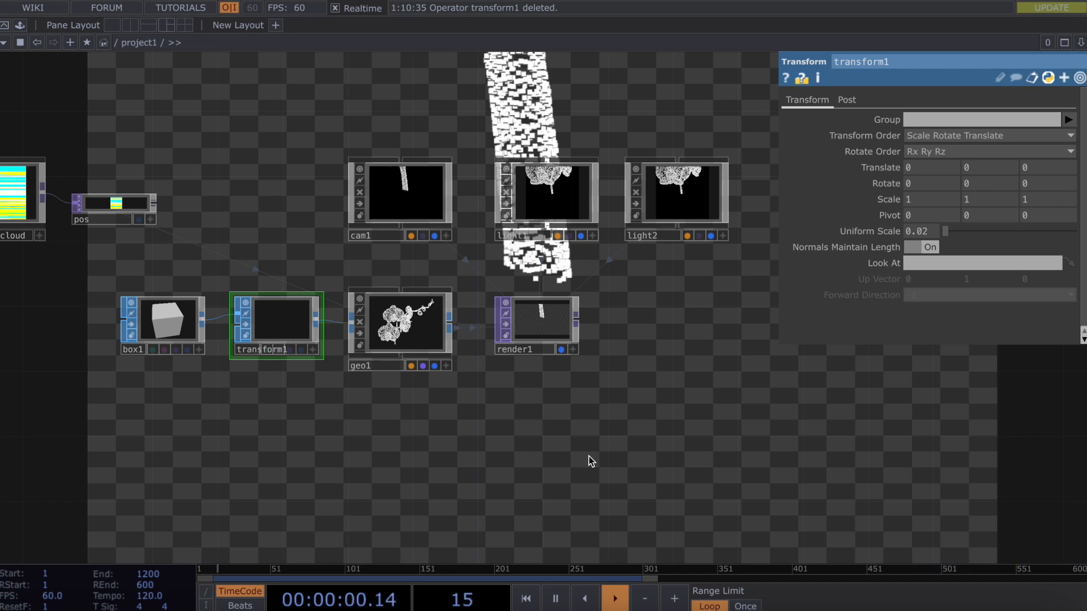
{"action": "left_click", "coordinate": [417, 323]}
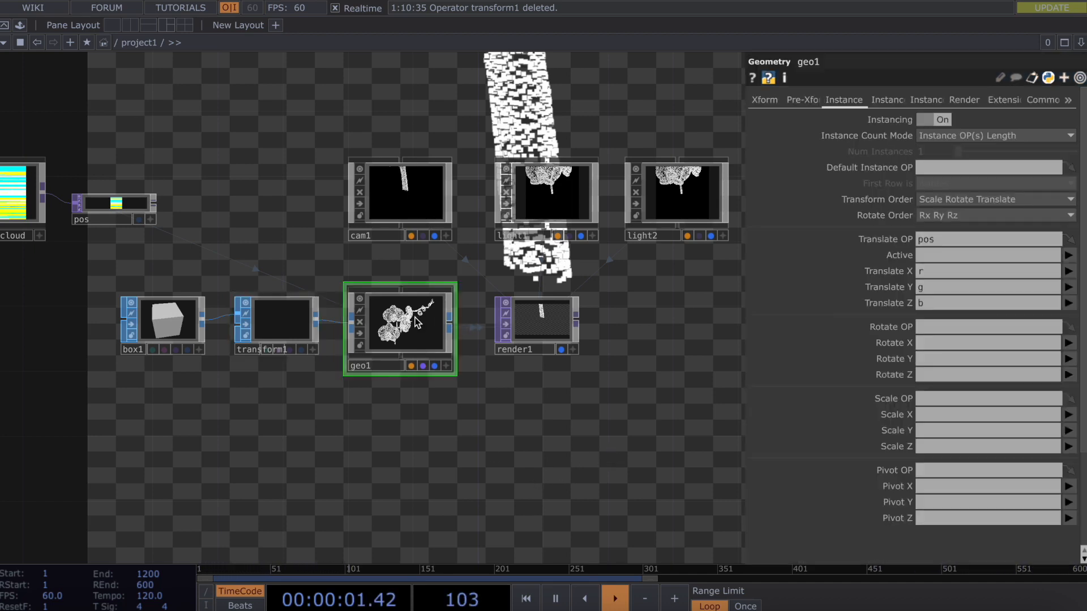
Set geo1's Rotate Y to an absTime.seconds expression so the orchid spins.
{"action": "left_click", "coordinate": [772, 100]}
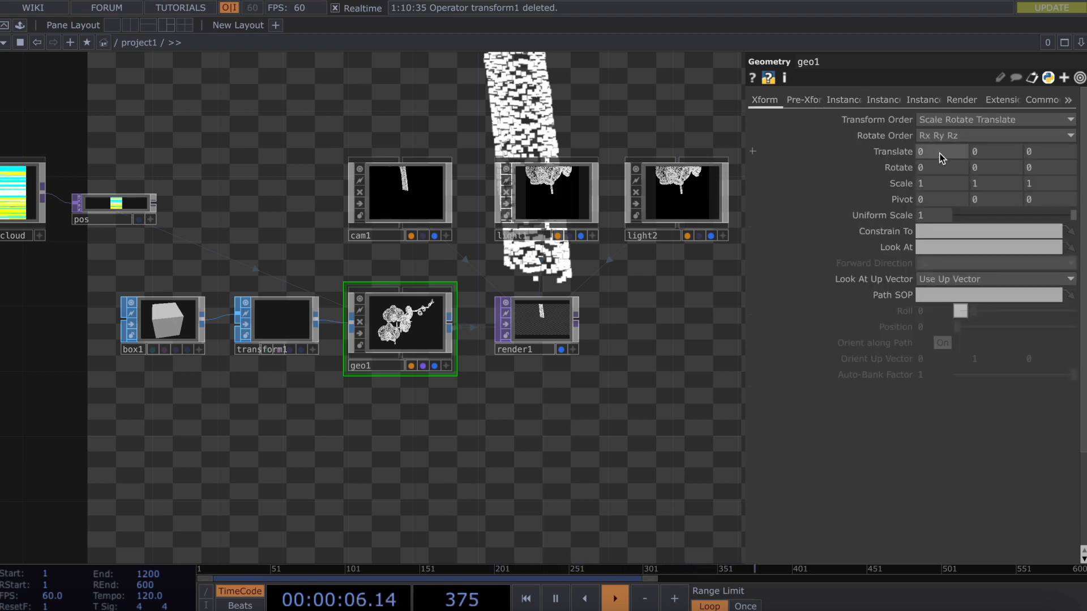
{"action": "type", "text": "abd"}
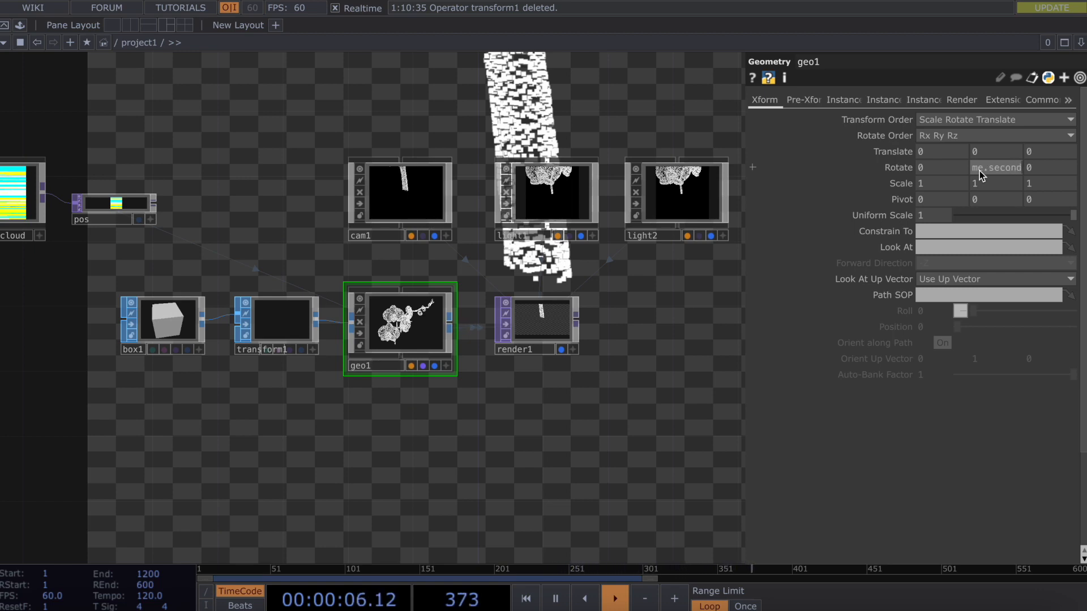
{"action": "type", "text": "s"}
{"action": "key", "text": "Return"}
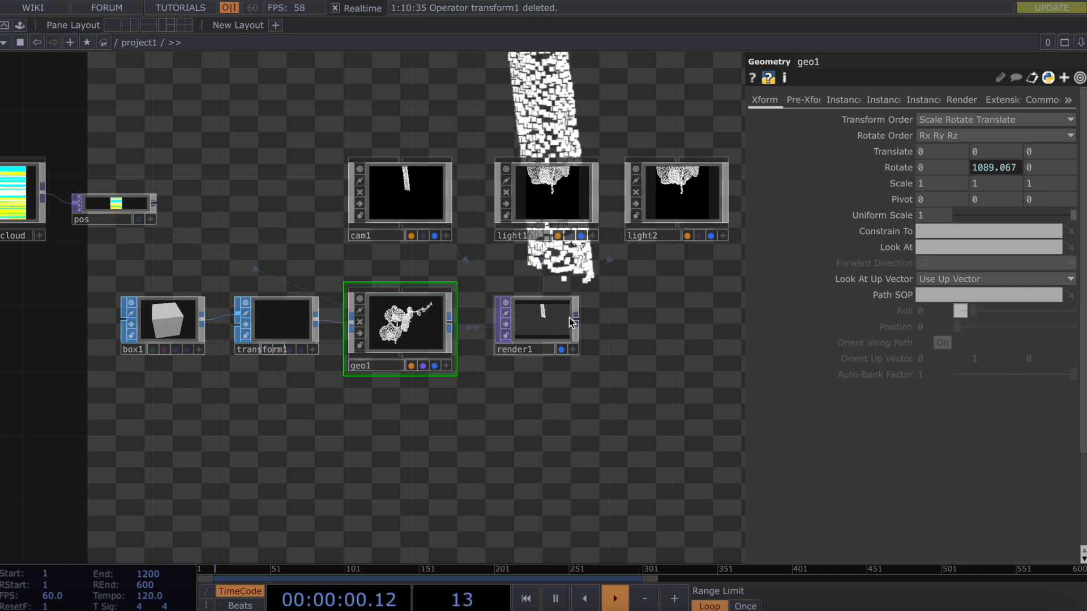
{"action": "left_click", "coordinate": [540, 326]}
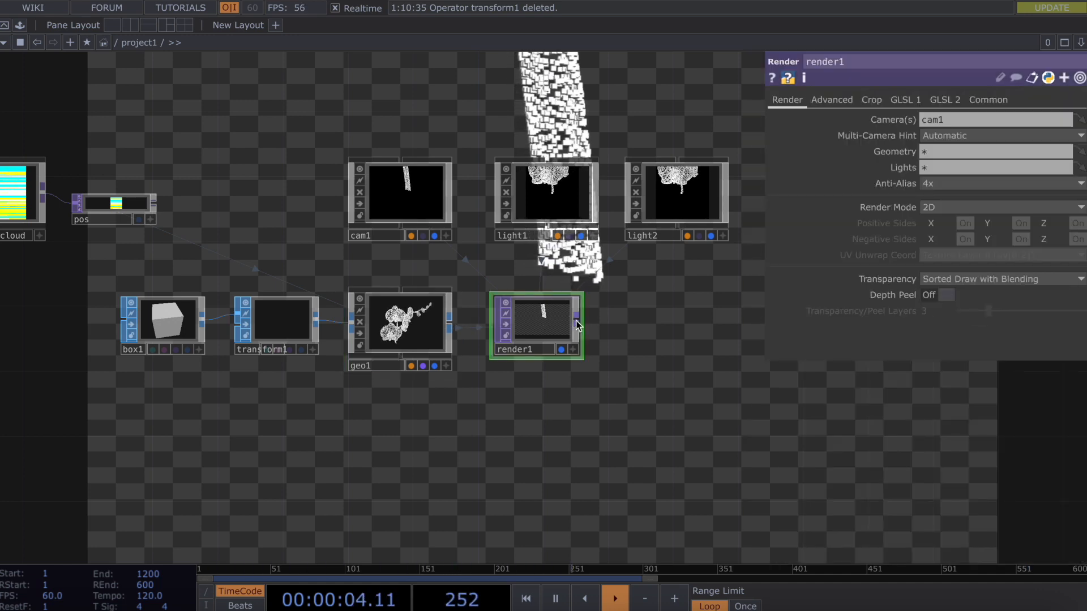
Add a Null TOP, null1, after render1.
{"action": "right_click", "coordinate": [576, 321]}
{"action": "type", "text": "null"}
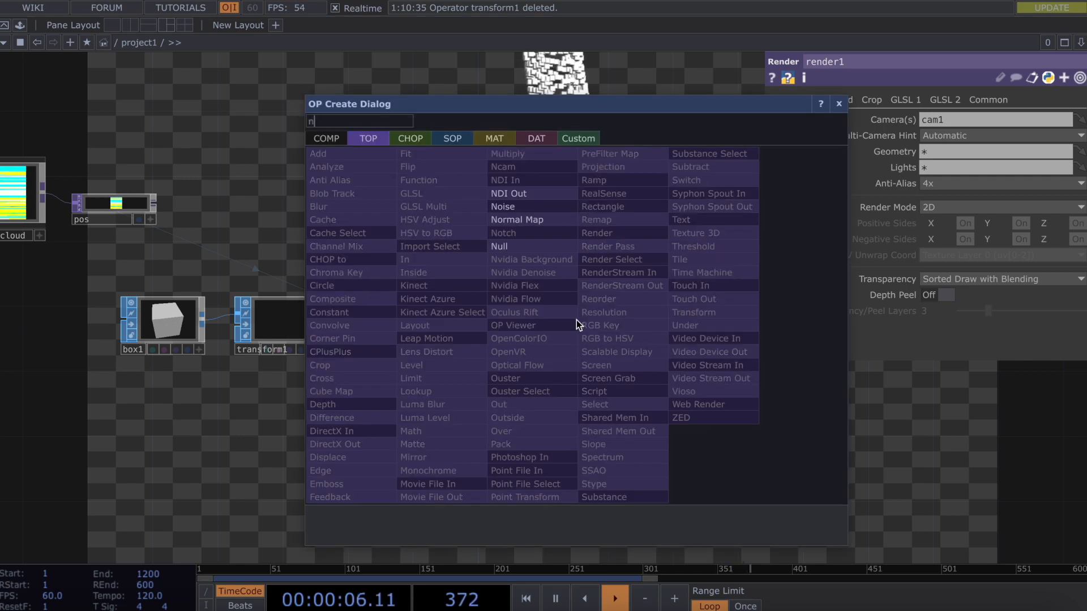
{"action": "left_click", "coordinate": [539, 246]}
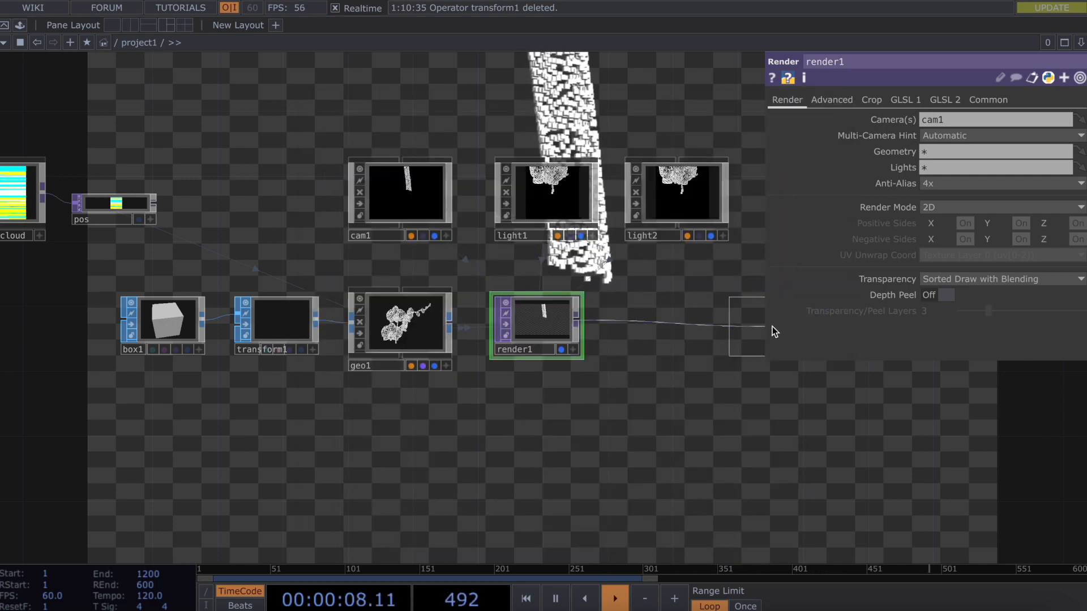
{"action": "left_click", "coordinate": [770, 327]}
Insert an RGB Key TOP, rgbkey1, on the render1-to-null1 wire.
{"action": "right_click", "coordinate": [655, 318]}
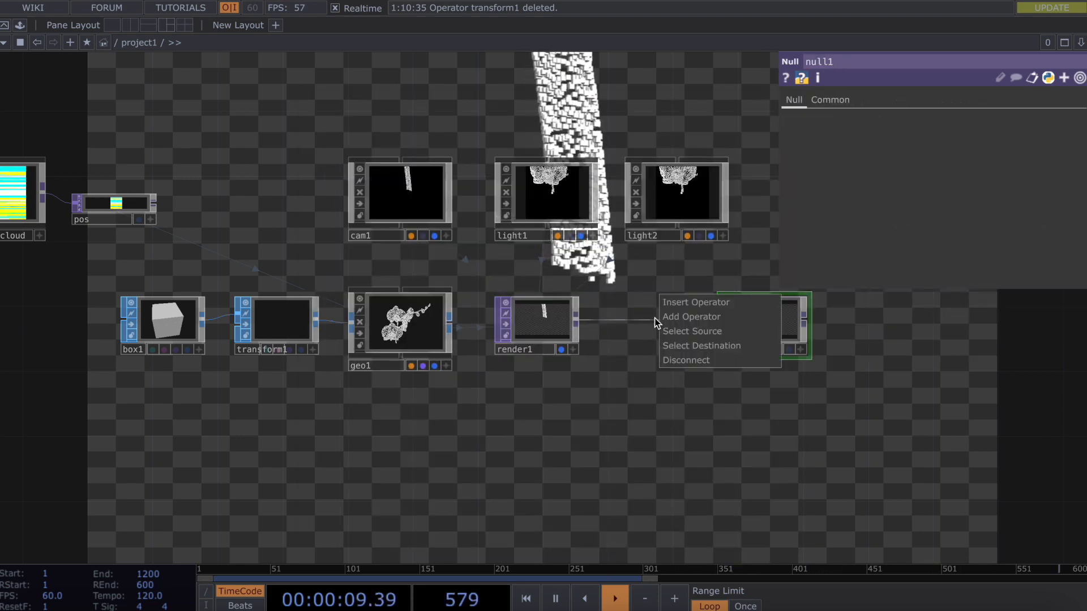
{"action": "left_click", "coordinate": [700, 304]}
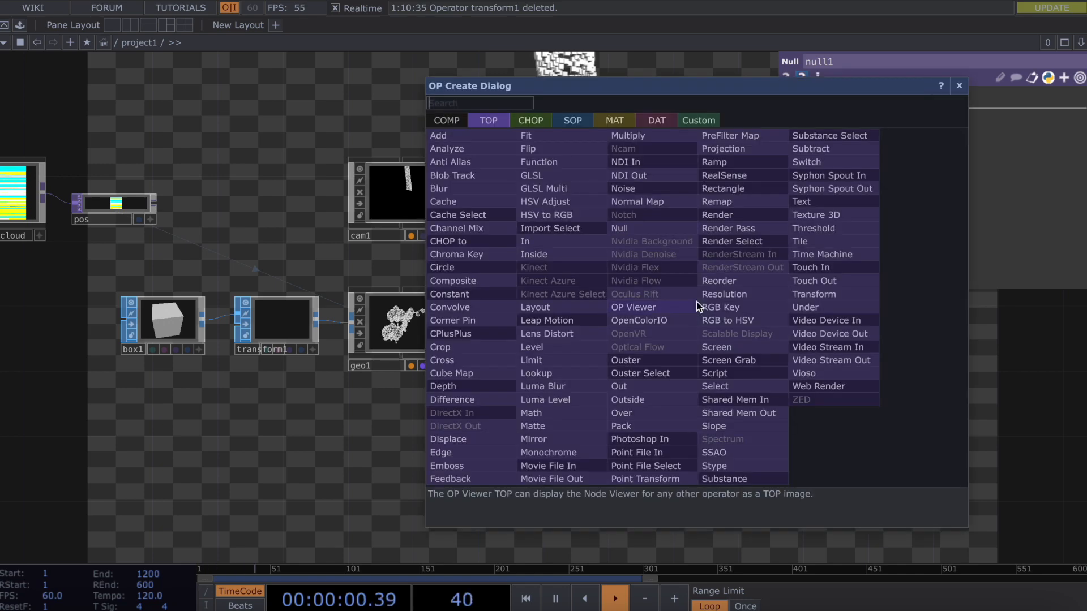
{"action": "left_click", "coordinate": [736, 307]}
{"action": "left_click", "coordinate": [644, 316]}
{"action": "left_click_drag", "start_coordinate": [644, 316], "coordinate": [661, 328]}
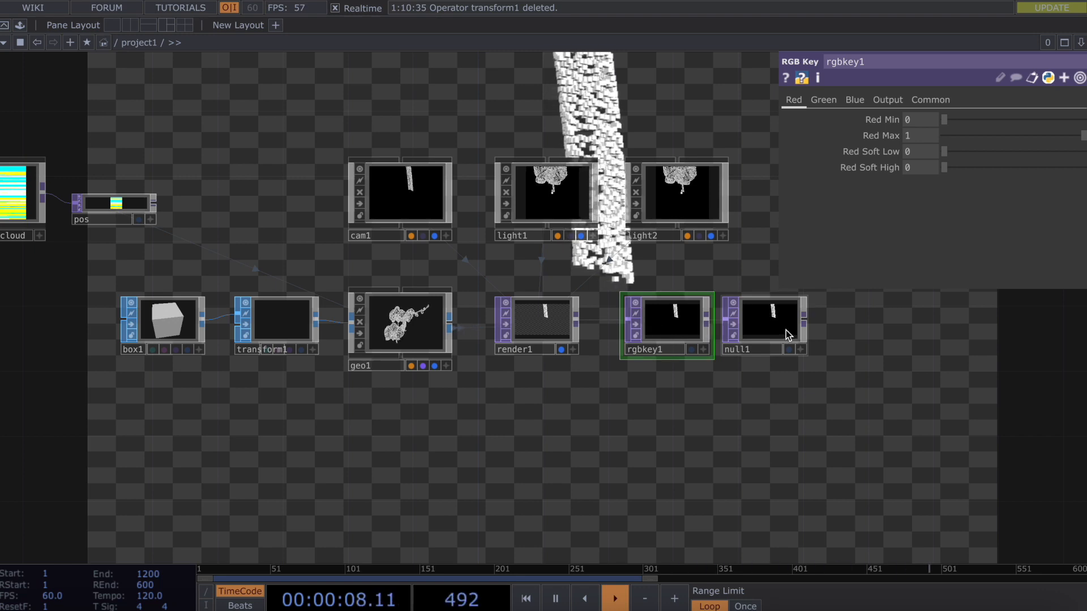
{"action": "scroll", "coordinate": [572, 338], "scroll_direction": "down", "scroll_amount": 1}
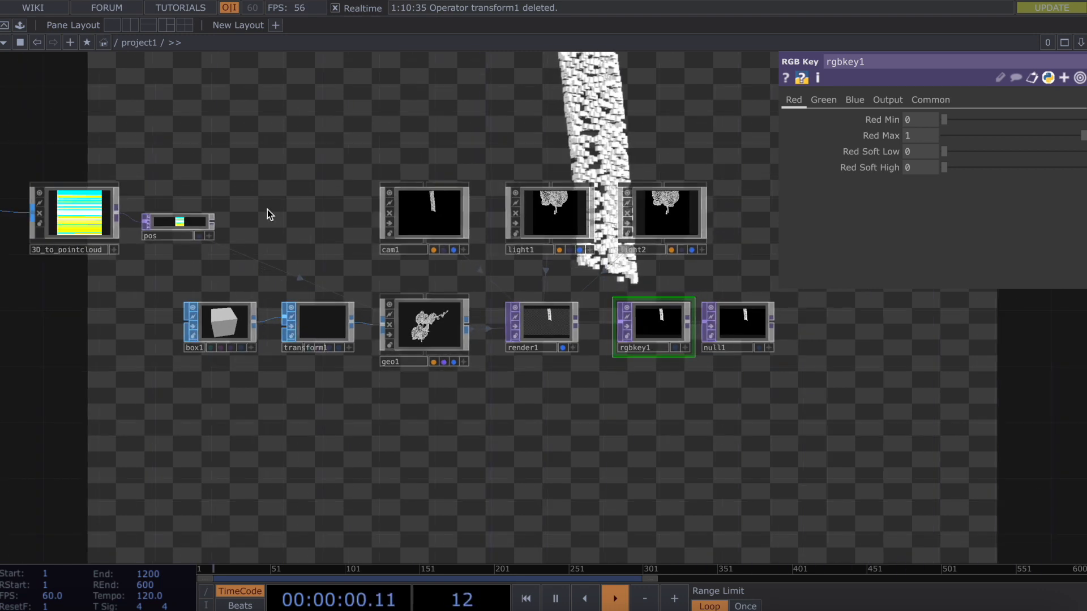
Insert a Math TOP, math1, on the wire between 3D_to_pointcloud and pos.
{"action": "key", "text": "h"}
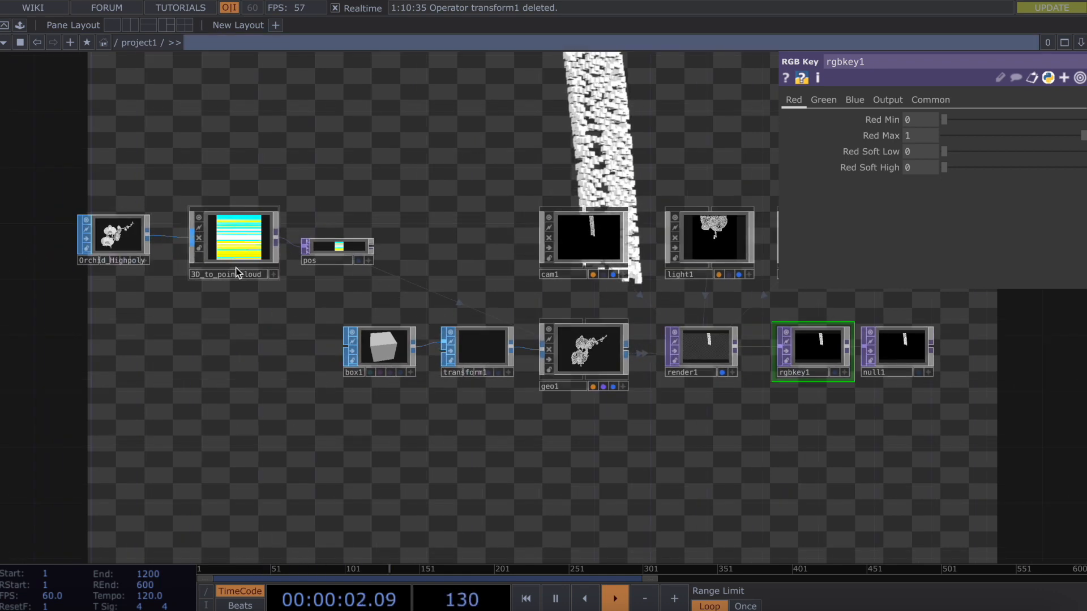
{"action": "scroll", "coordinate": [236, 268], "scroll_direction": "up", "scroll_amount": 1}
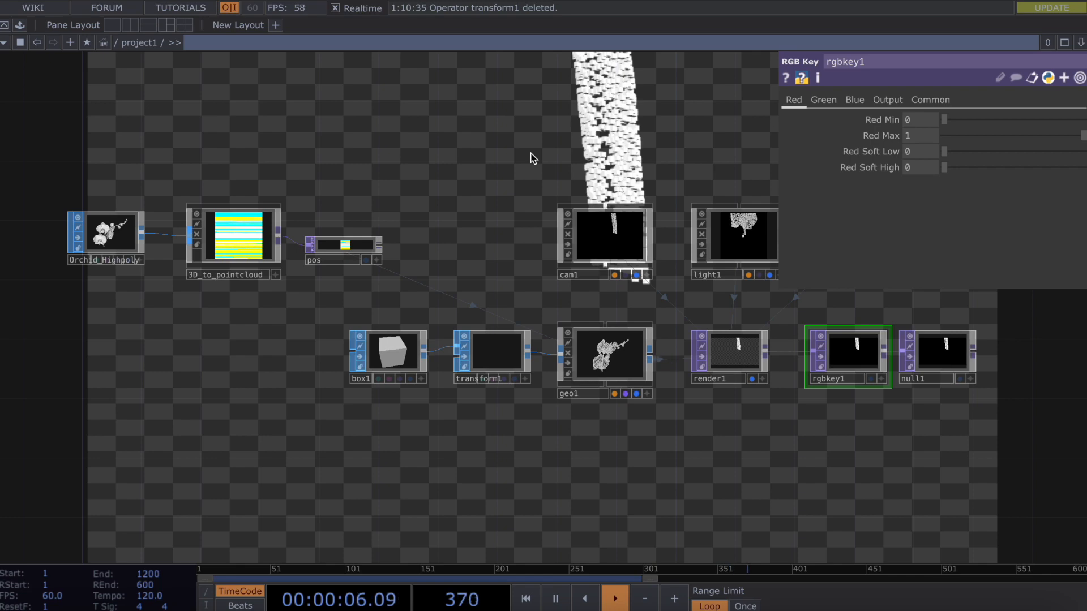
{"action": "left_click_drag", "start_coordinate": [347, 244], "coordinate": [406, 245]}
{"action": "right_click", "coordinate": [323, 247]}
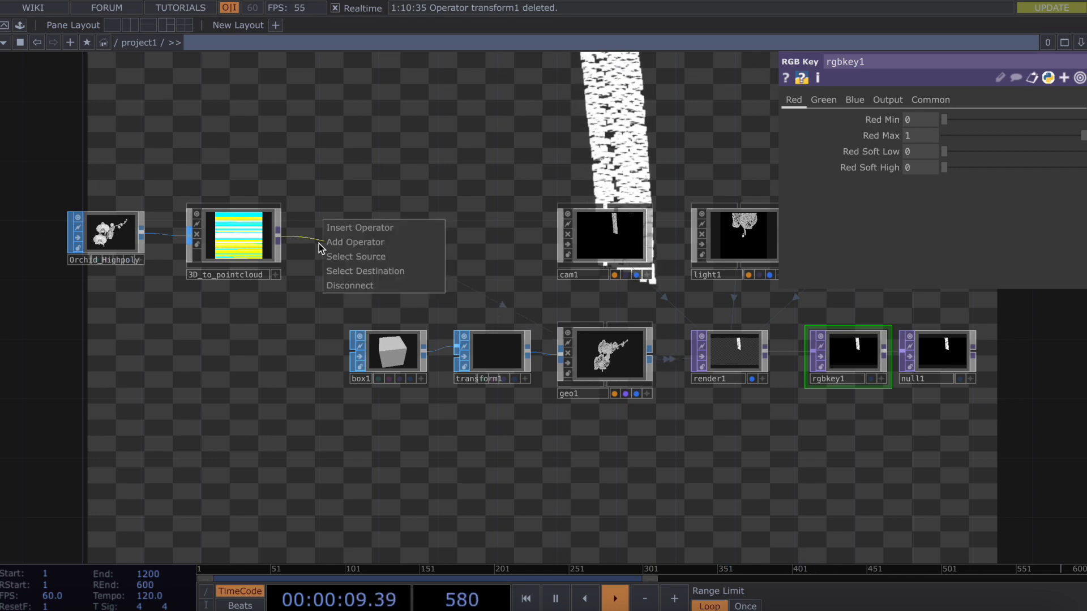
{"action": "left_click", "coordinate": [351, 235]}
{"action": "type", "text": "math"}
{"action": "left_click", "coordinate": [236, 343]}
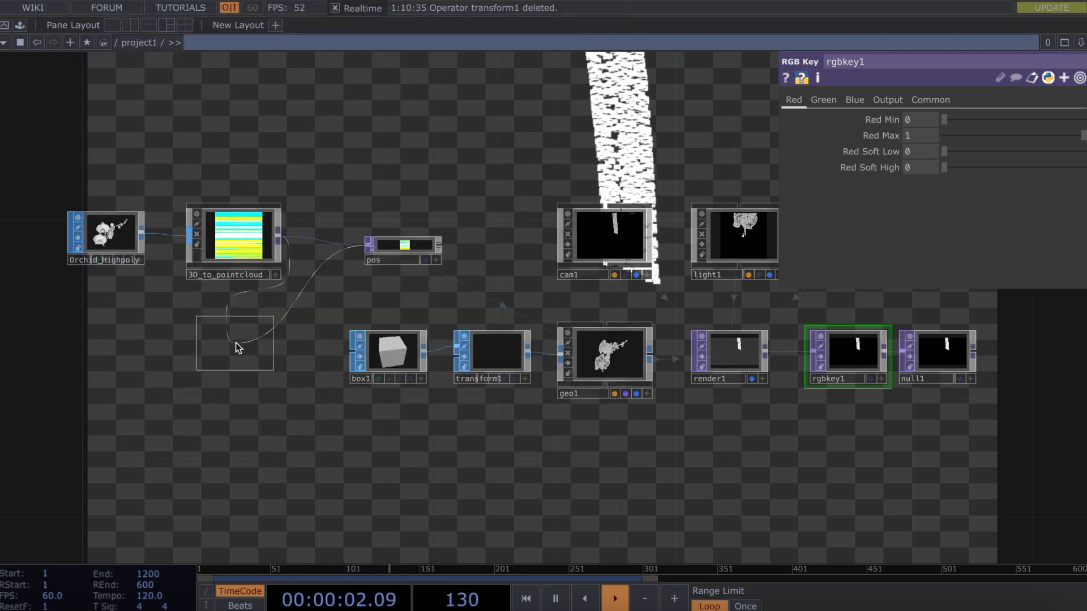
{"action": "left_click", "coordinate": [331, 235]}
Line up Orchid_Highpoly, 3D_to_pointcloud, math1 and pos with even spacing.
{"action": "left_click_drag", "start_coordinate": [396, 238], "coordinate": [439, 242]}
{"action": "left_click_drag", "start_coordinate": [112, 233], "coordinate": [6, 234]}
{"action": "left_click_drag", "start_coordinate": [240, 233], "coordinate": [136, 233]}
{"action": "left_click_drag", "start_coordinate": [302, 234], "coordinate": [241, 234]}
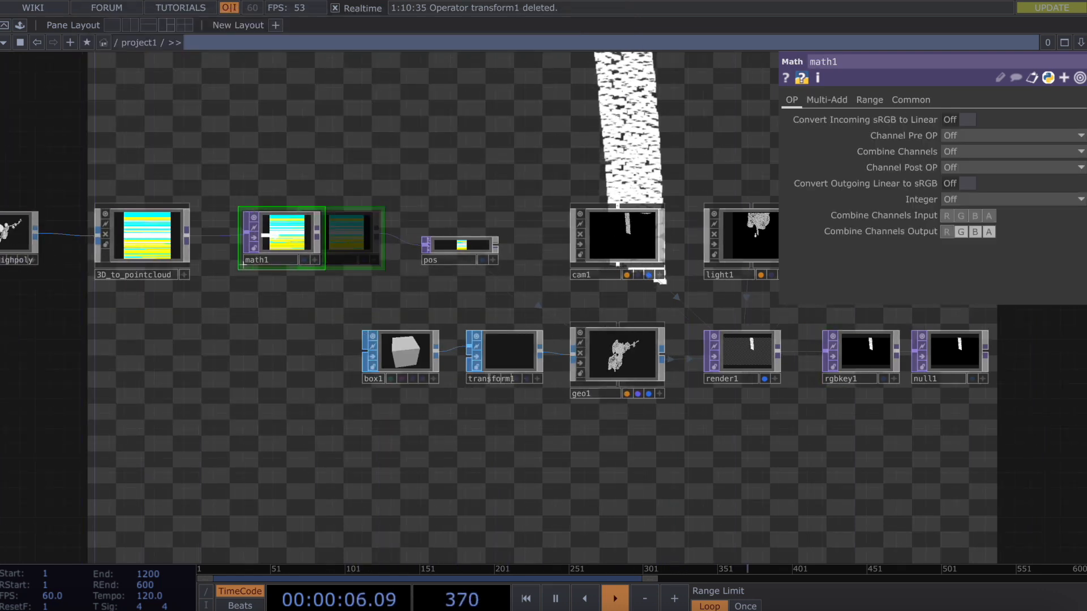
{"action": "left_click_drag", "start_coordinate": [469, 253], "coordinate": [409, 253]}
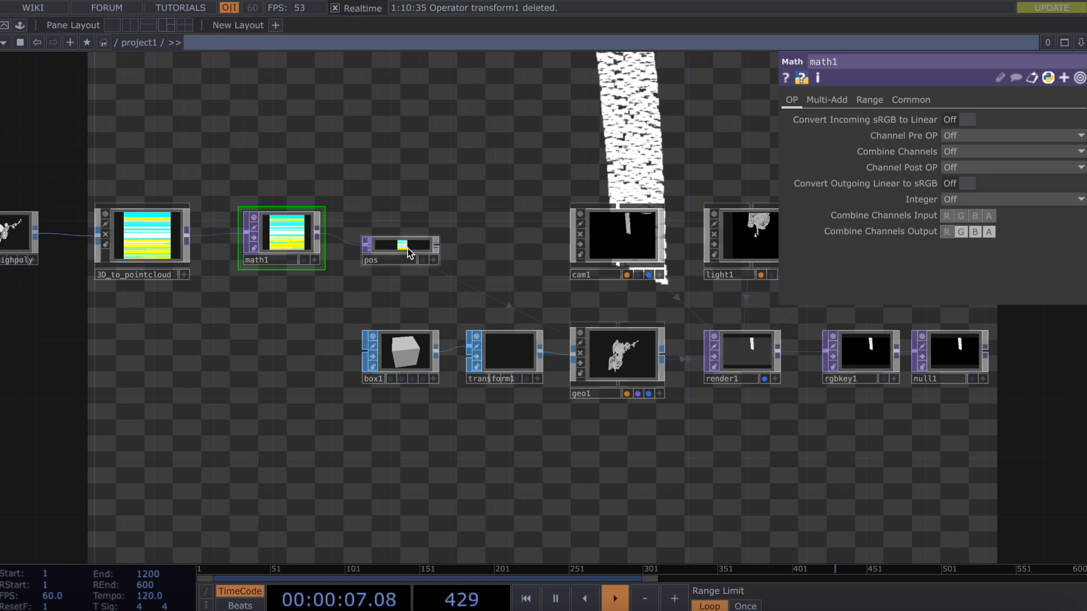
Set math1's From Range R to 0–1.2 and To Range G to −3.2 to −0.19.
{"action": "left_click", "coordinate": [872, 101]}
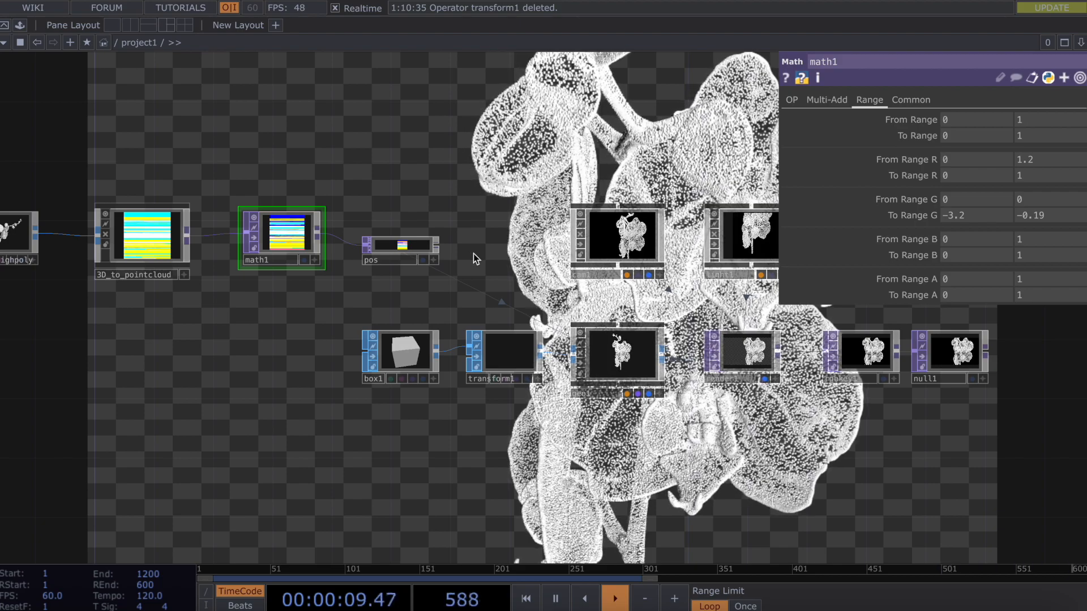
{"action": "left_click_drag", "start_coordinate": [654, 306], "coordinate": [553, 307]}
{"action": "scroll", "coordinate": [553, 307], "scroll_direction": "down", "scroll_amount": 3}
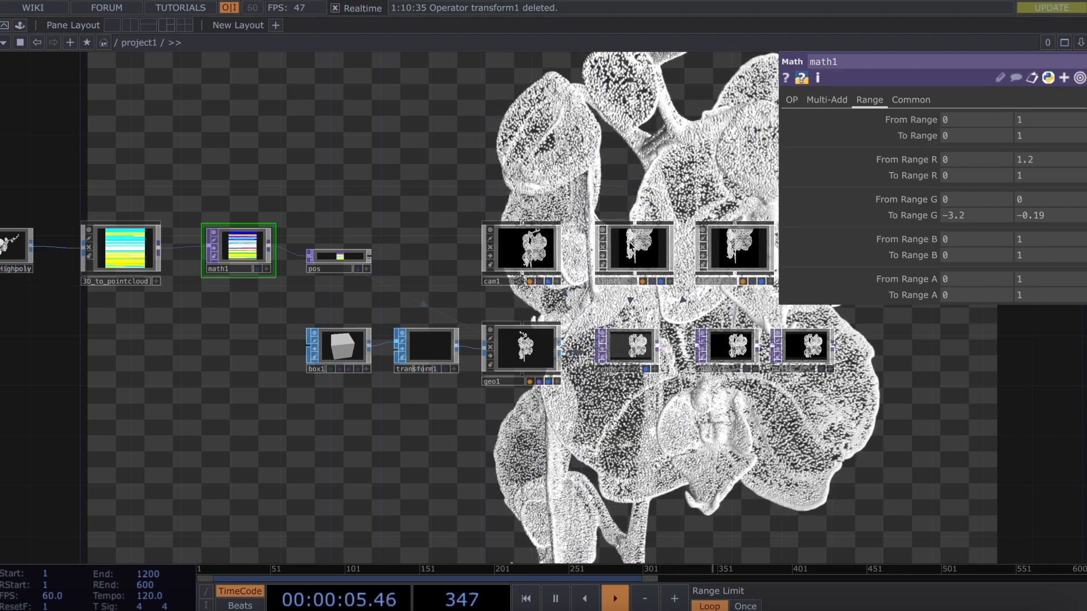
Set light2's Shadow Type to Soft, 2D Mapped and its Light Size to 0.
{"action": "left_click", "coordinate": [736, 249]}
{"action": "left_click", "coordinate": [894, 100]}
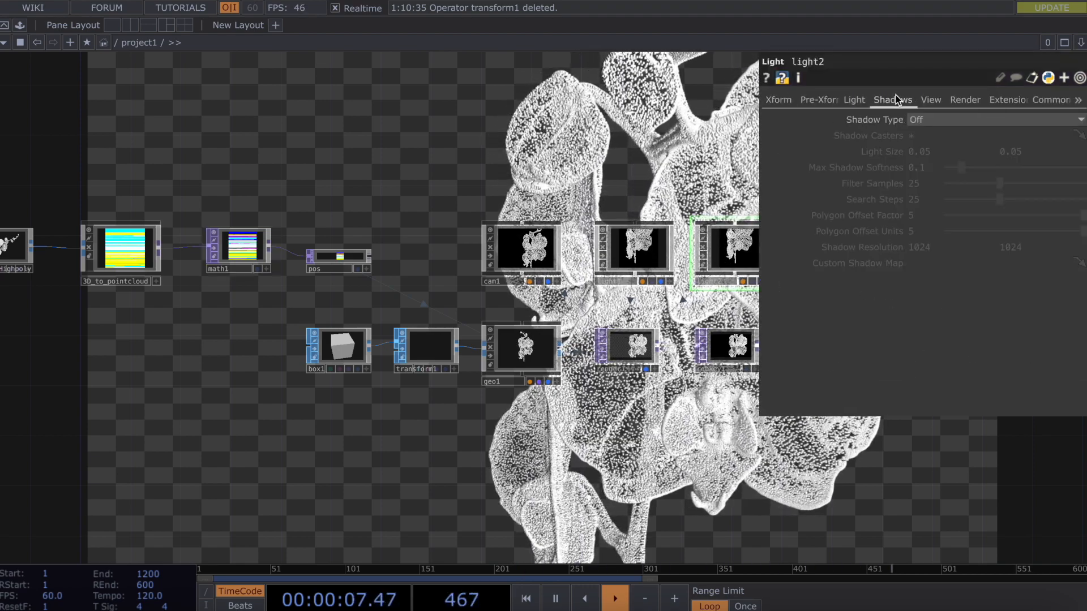
{"action": "left_click", "coordinate": [948, 119]}
{"action": "left_click", "coordinate": [959, 166]}
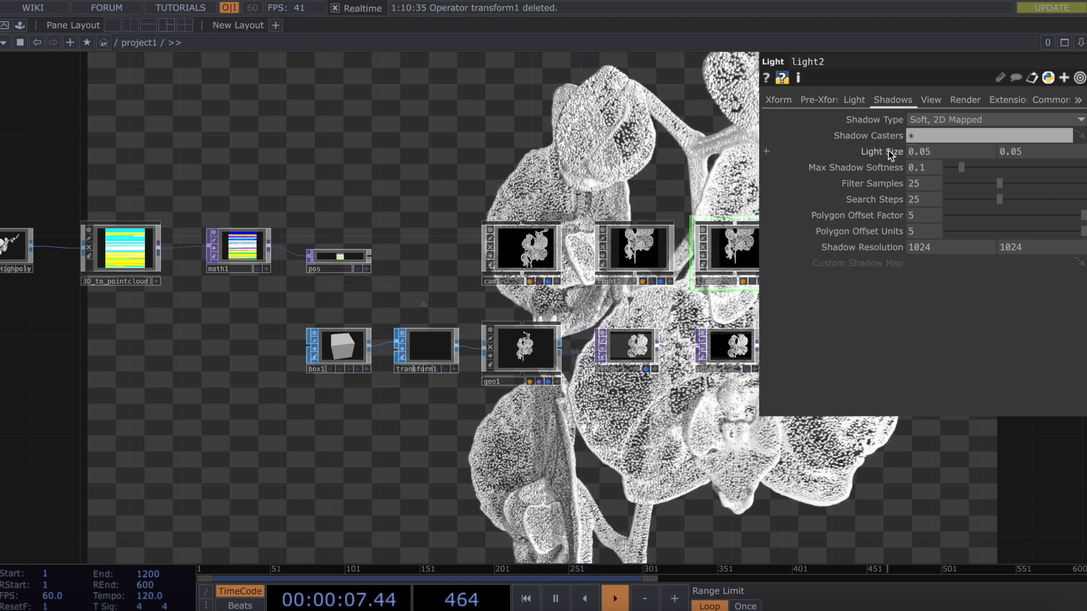
{"action": "mouse_move", "coordinate": [887, 154]}
{"action": "left_mouse_down"}
{"action": "mouse_move", "coordinate": [872, 153]}
{"action": "mouse_move", "coordinate": [890, 155]}
{"action": "mouse_move", "coordinate": [886, 137]}
{"action": "mouse_move", "coordinate": [890, 151]}
{"action": "left_mouse_up"}
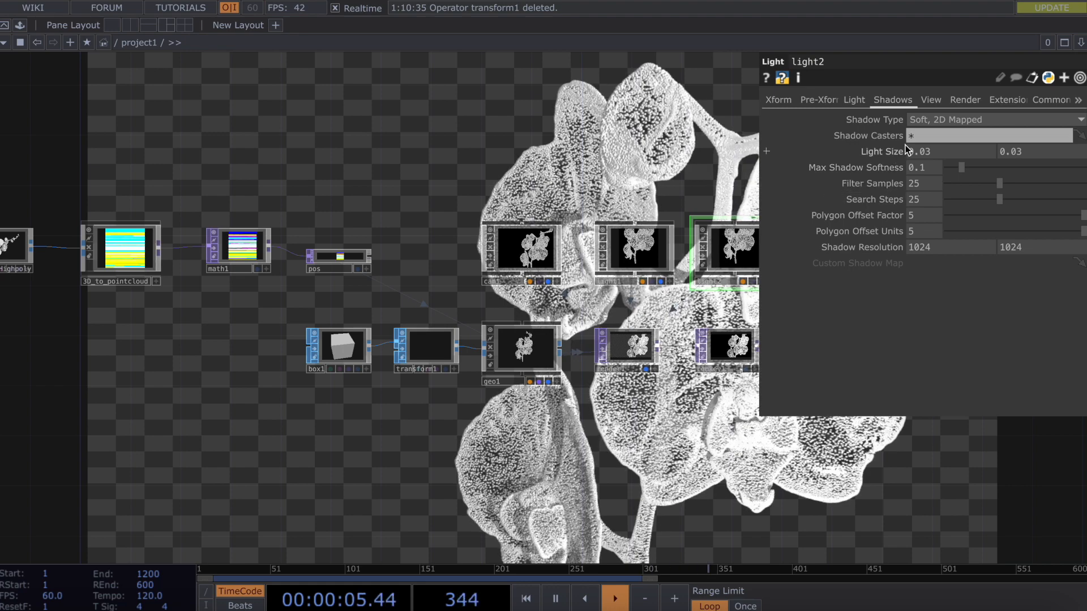
{"action": "mouse_move", "coordinate": [890, 154]}
{"action": "middle_mouse_down"}
{"action": "mouse_move", "coordinate": [891, 174]}
{"action": "mouse_move", "coordinate": [889, 136]}
{"action": "middle_mouse_up"}
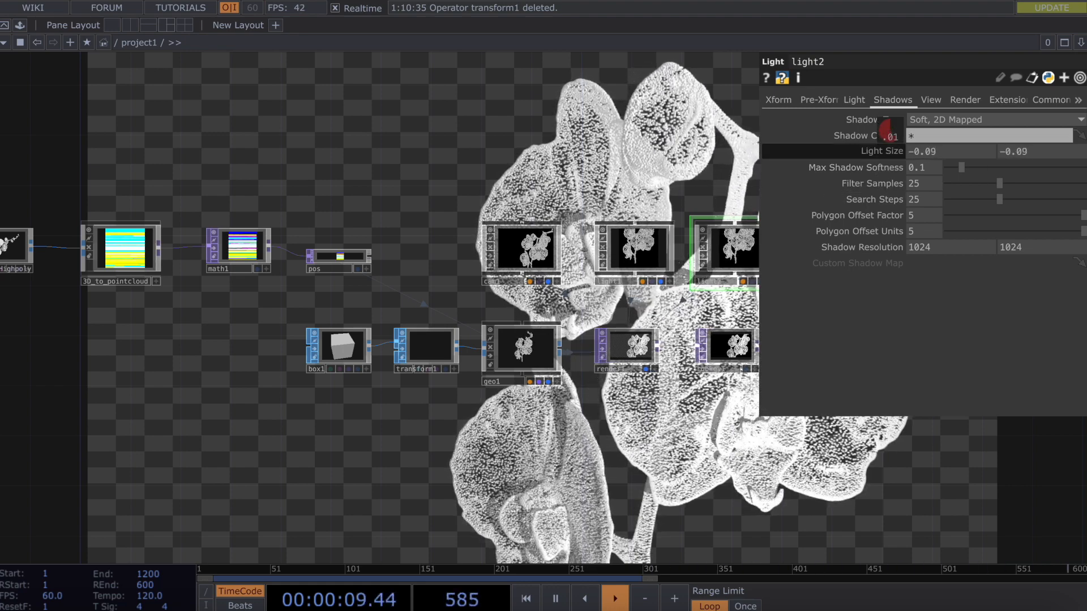
{"action": "middle_click_drag", "start_coordinate": [889, 136], "coordinate": [890, 154]}
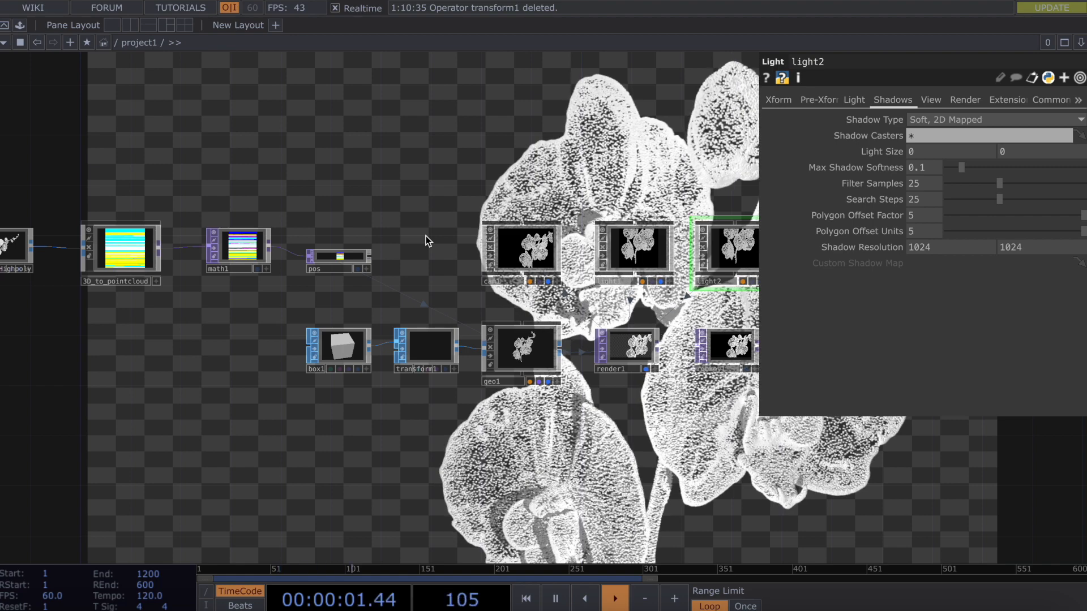
{"action": "left_click_drag", "start_coordinate": [431, 236], "coordinate": [483, 237]}
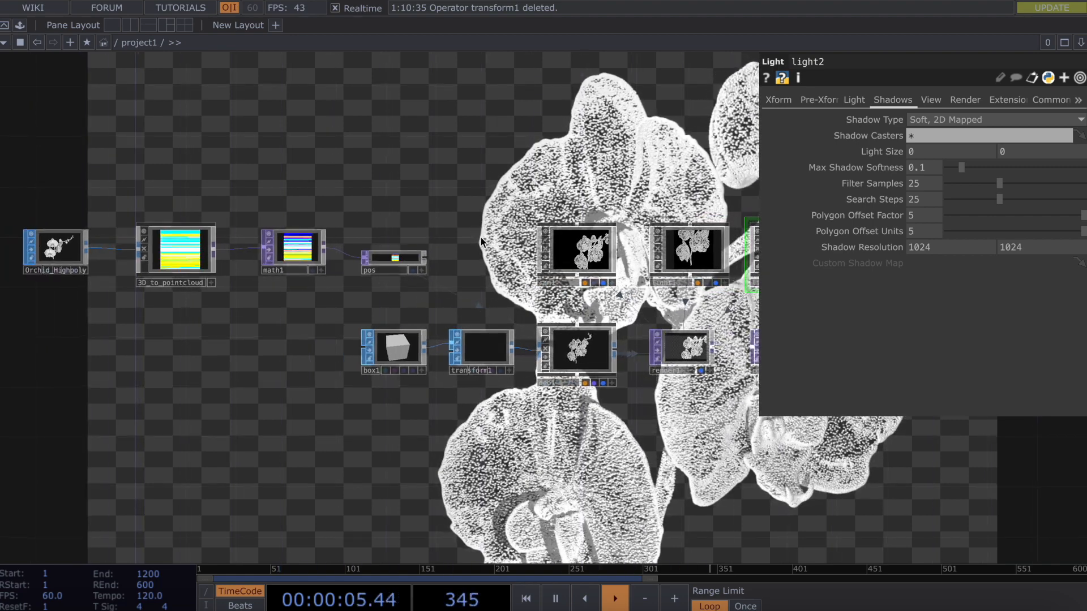
Spread math1 and pos apart and insert a temporary Null, null2, on their wire.
{"action": "left_click_drag", "start_coordinate": [383, 262], "coordinate": [420, 263]}
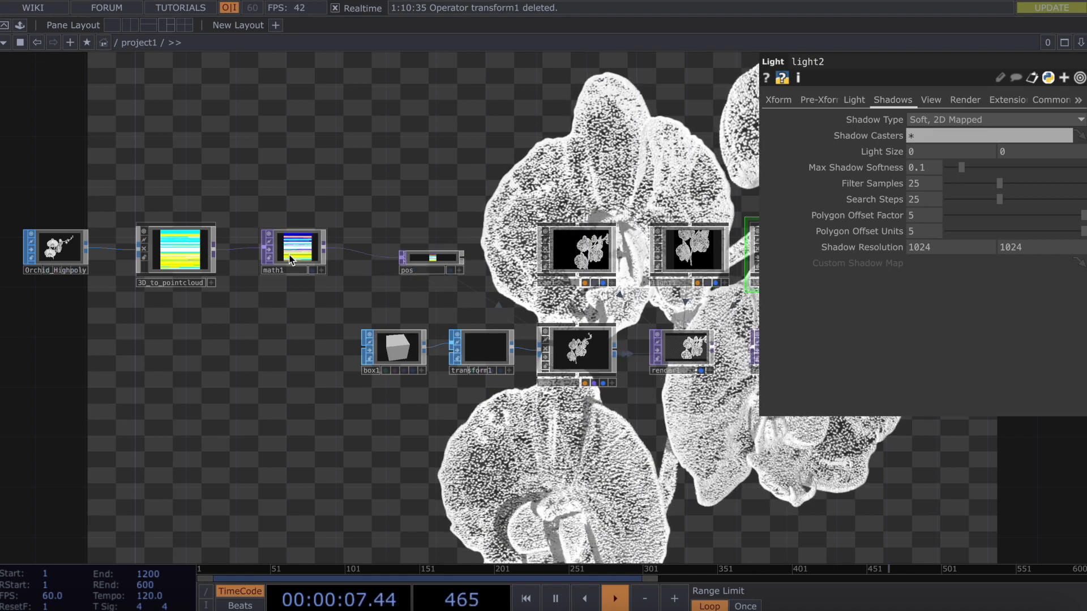
{"action": "left_click_drag", "start_coordinate": [293, 252], "coordinate": [268, 252]}
{"action": "right_click", "coordinate": [346, 254]}
{"action": "left_click", "coordinate": [396, 233]}
{"action": "type", "text": "null"}
{"action": "left_click", "coordinate": [346, 162]}
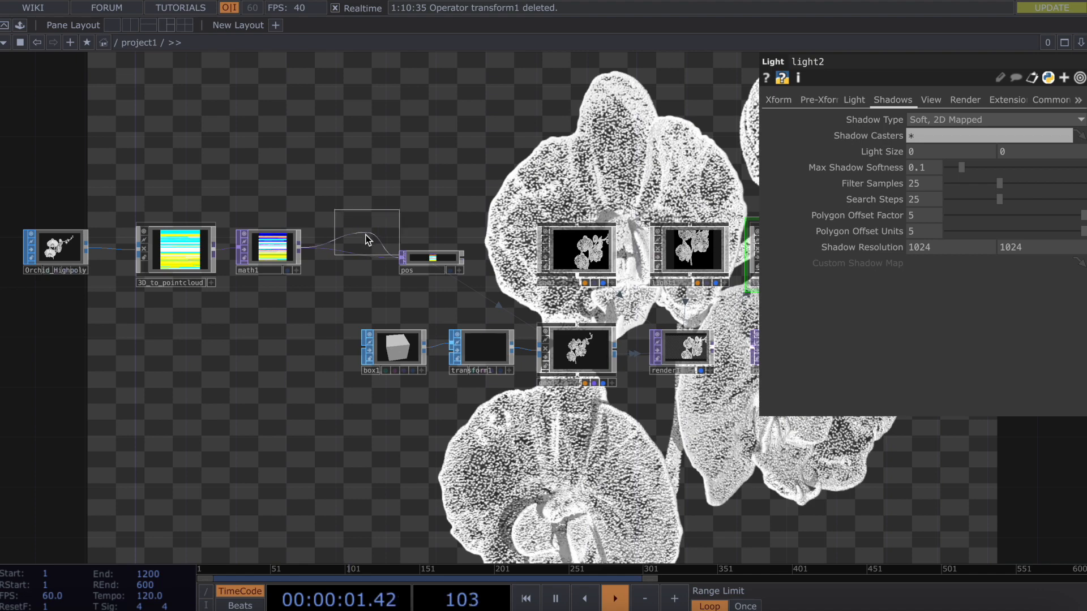
{"action": "left_click", "coordinate": [358, 253]}
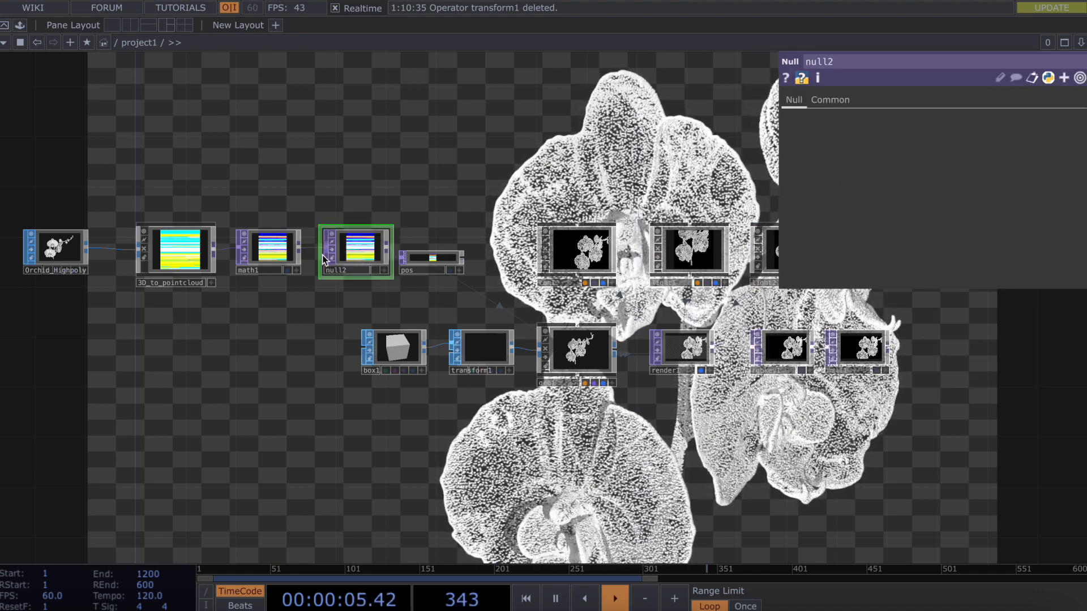
Delete null2 and insert a Noise TOP, noise1, between math1 and pos instead.
{"action": "mouse_move", "coordinate": [403, 272]}
{"action": "left_mouse_down"}
{"action": "mouse_move", "coordinate": [424, 261]}
{"action": "mouse_move", "coordinate": [412, 260]}
{"action": "left_mouse_up"}
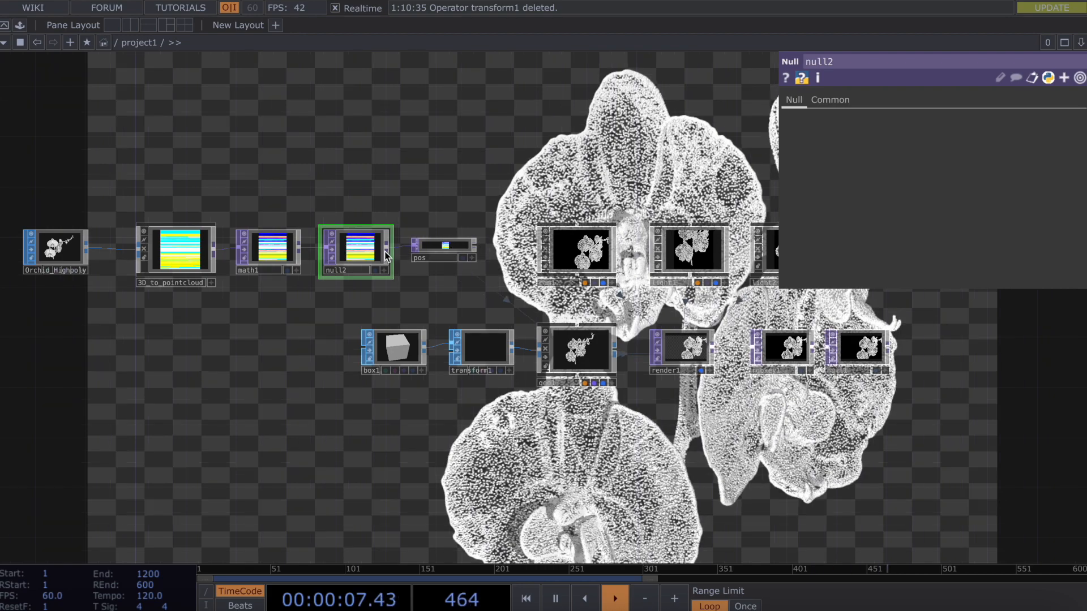
{"action": "left_click", "coordinate": [444, 253]}
{"action": "left_click", "coordinate": [354, 253]}
{"action": "key", "text": "Delete"}
{"action": "right_click", "coordinate": [353, 247]}
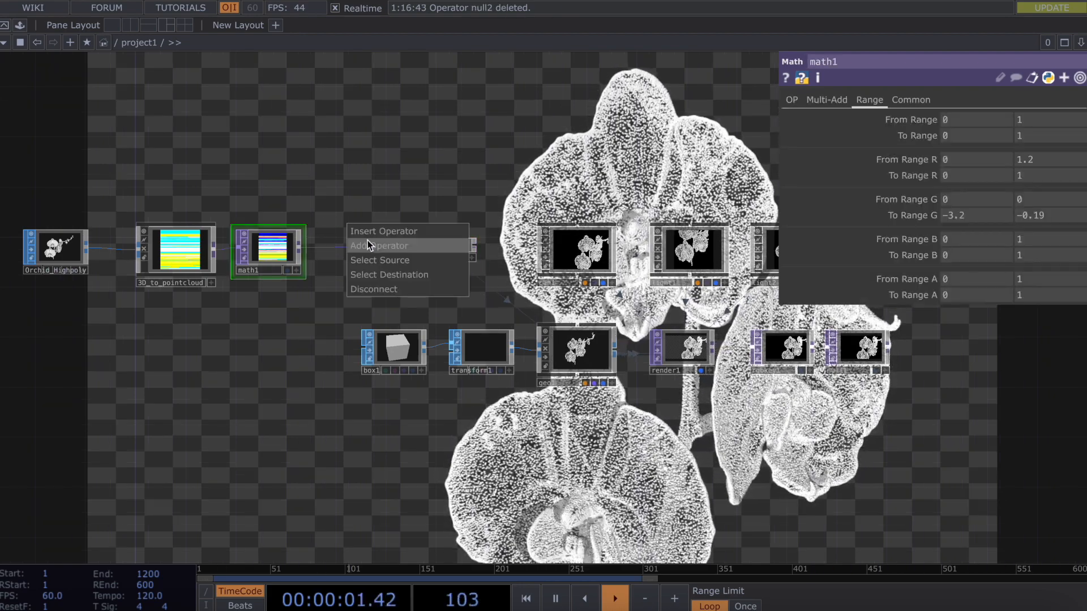
{"action": "left_click", "coordinate": [369, 232]}
{"action": "type", "text": "noise"}
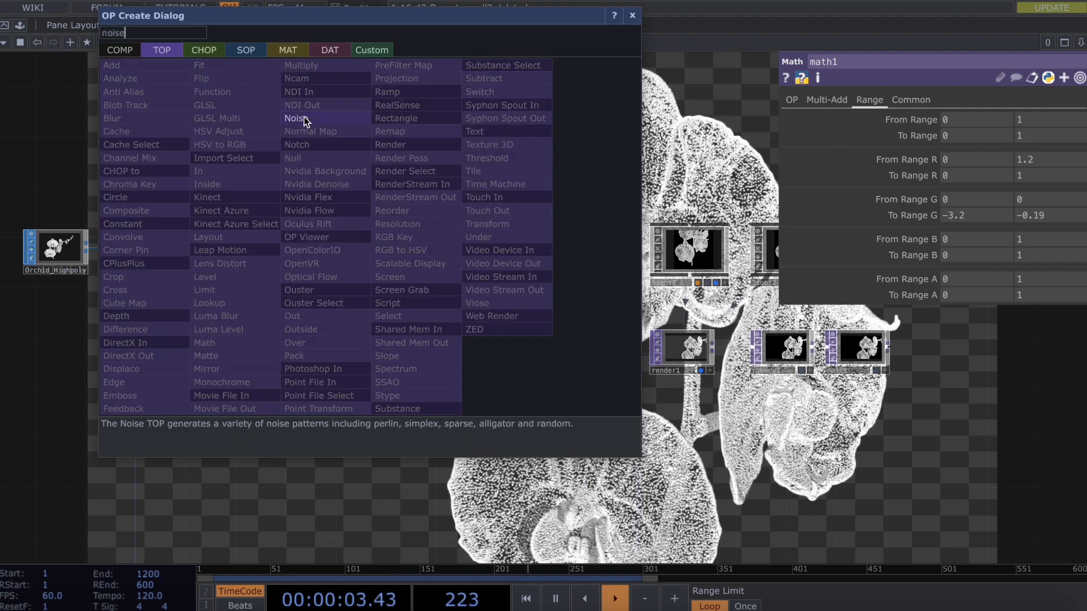
{"action": "left_click", "coordinate": [300, 118]}
{"action": "left_click", "coordinate": [367, 249]}
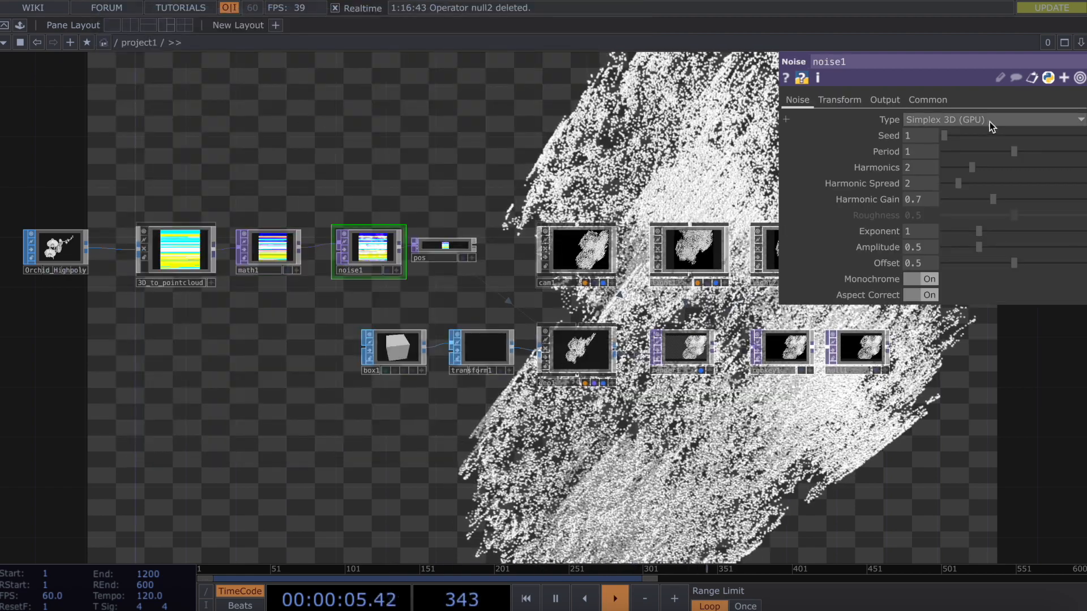
Make noise1 colour with Offset 0 and Amplitude 0.01, then view its Transform parameters.
{"action": "left_click", "coordinate": [929, 280]}
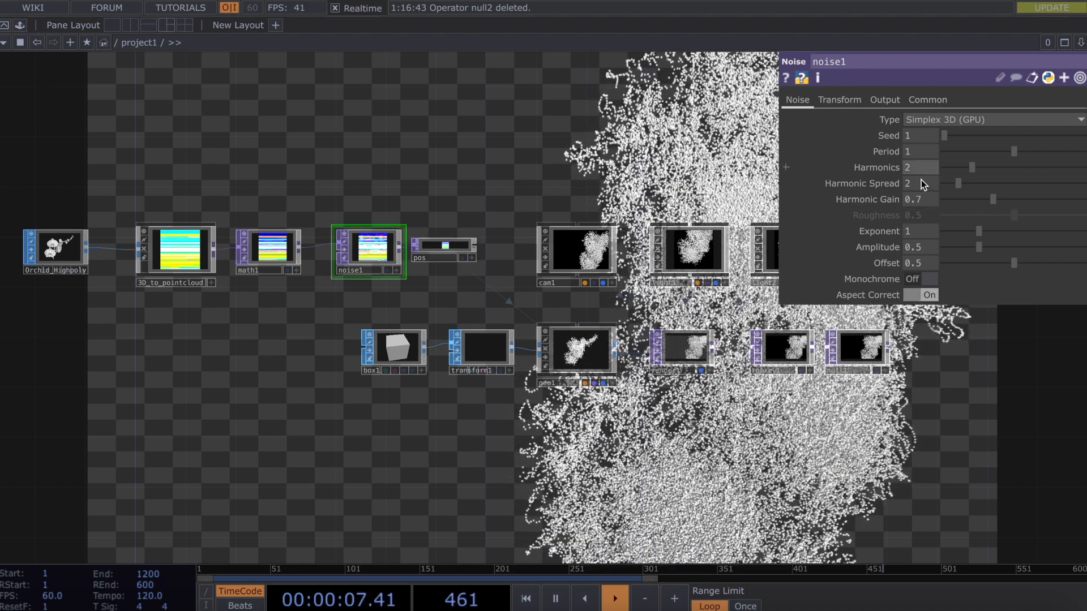
{"action": "type", "text": "0"}
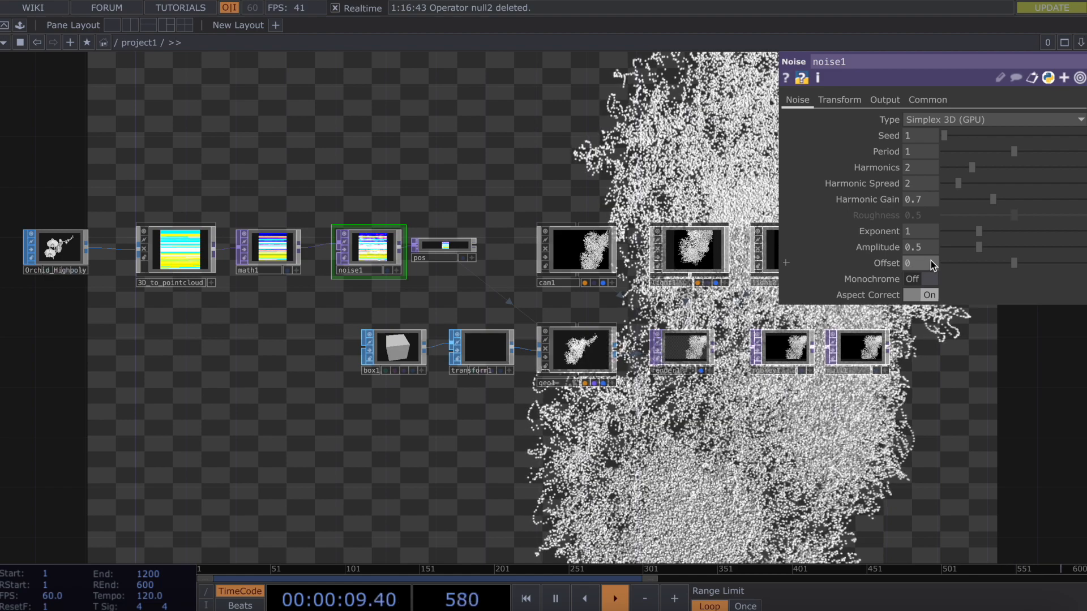
{"action": "key", "text": "Return"}
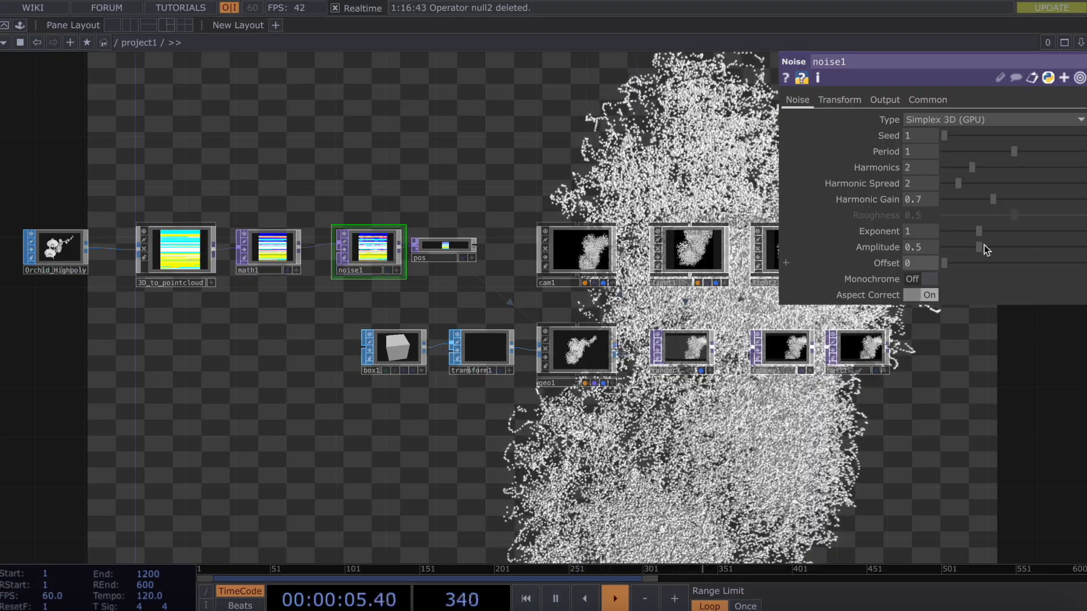
{"action": "left_click_drag", "start_coordinate": [978, 248], "coordinate": [1028, 208]}
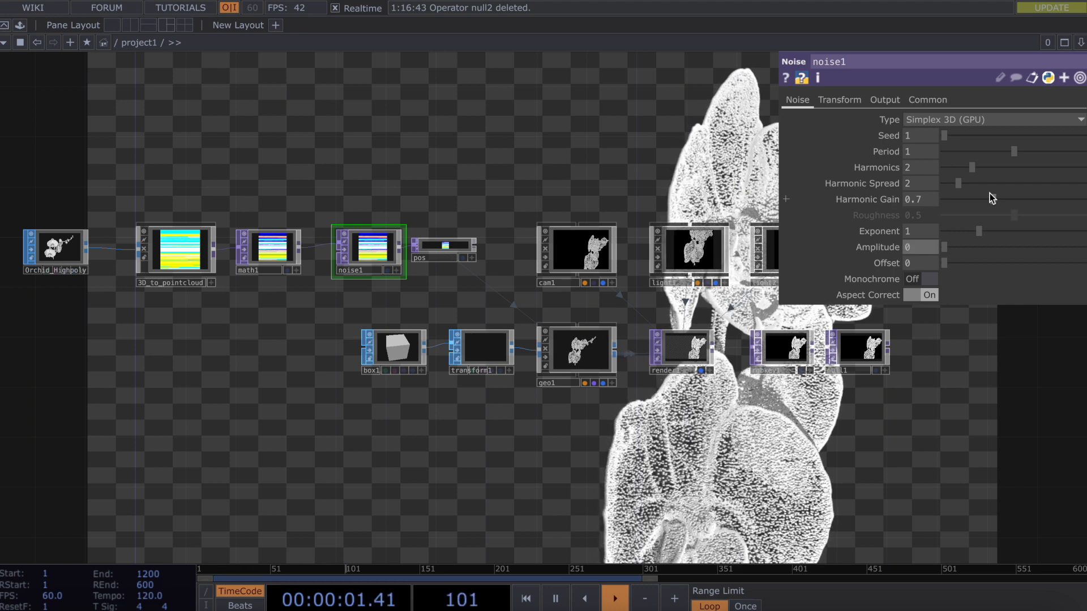
{"action": "left_click", "coordinate": [839, 99]}
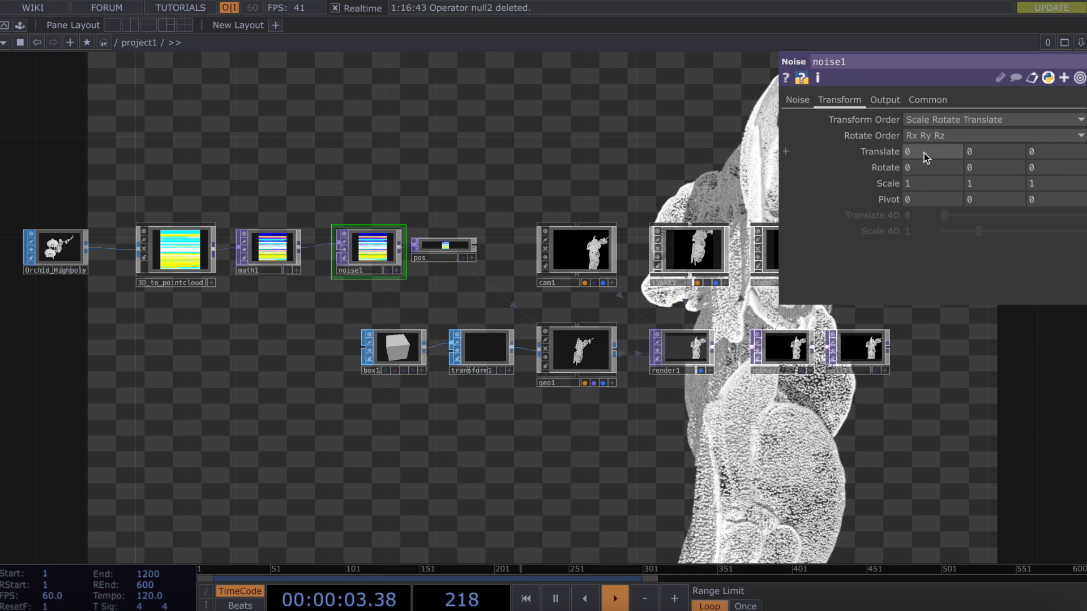
Enter absTime.seconds as the expression for noise1's Translate X (tx), correcting the typos.
{"action": "key", "text": "BackSpace"}
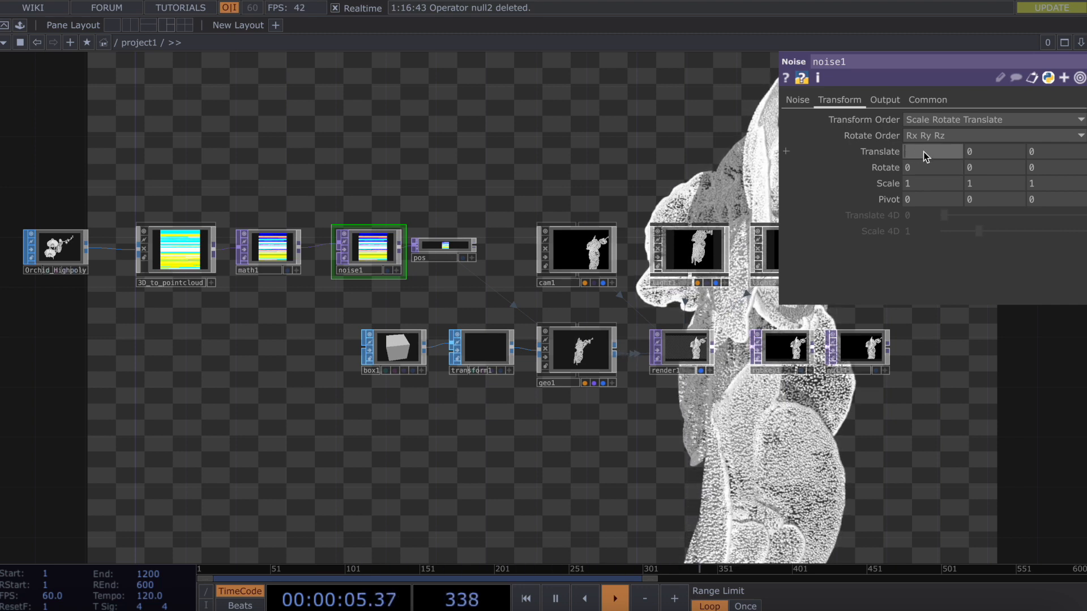
{"action": "type", "text": "abs"}
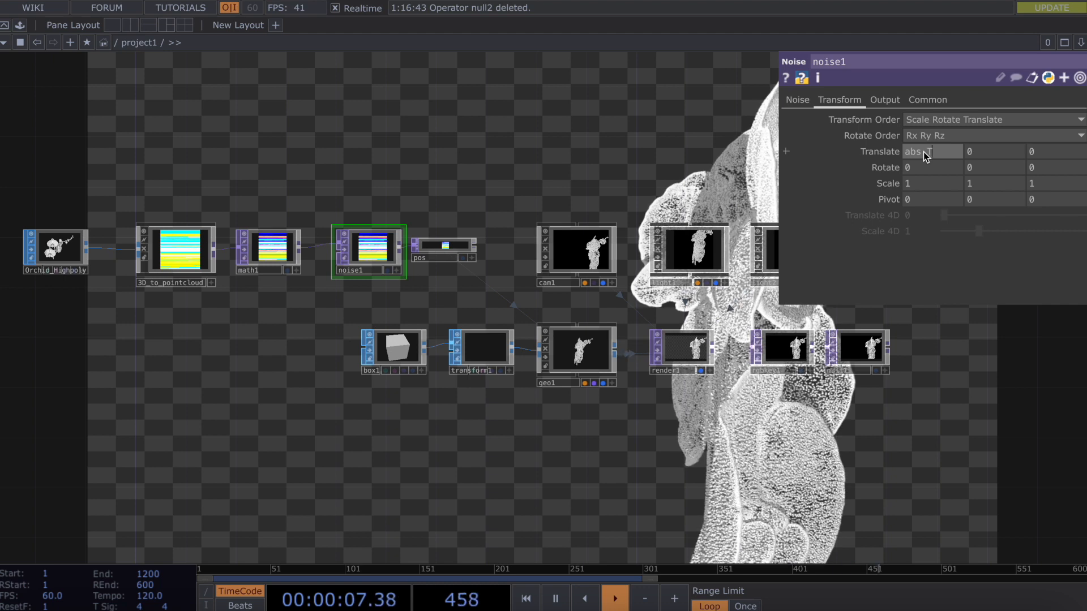
{"action": "key", "text": "BackSpace"}
{"action": "type", "text": "tINE"}
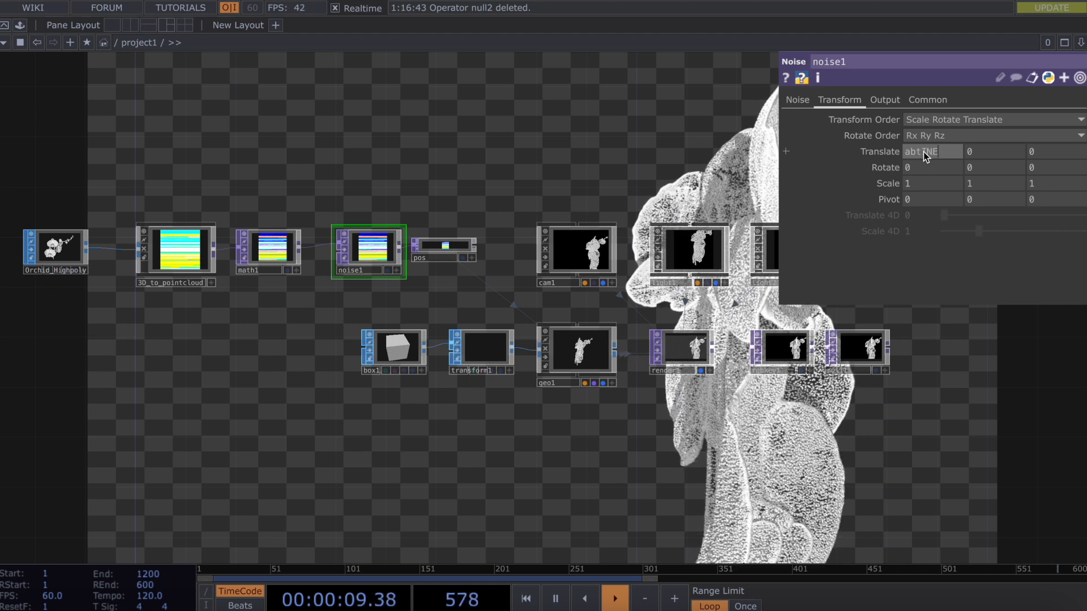
{"action": "key", "text": "BackSpace"}
{"action": "key", "text": "BackSpace"}
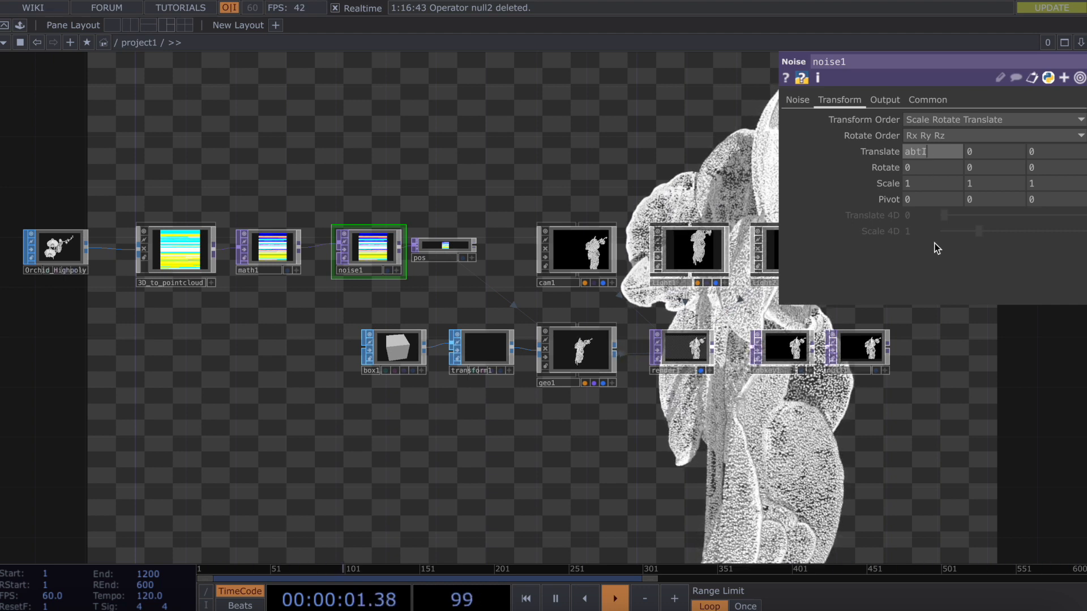
{"action": "type", "text": "T"}
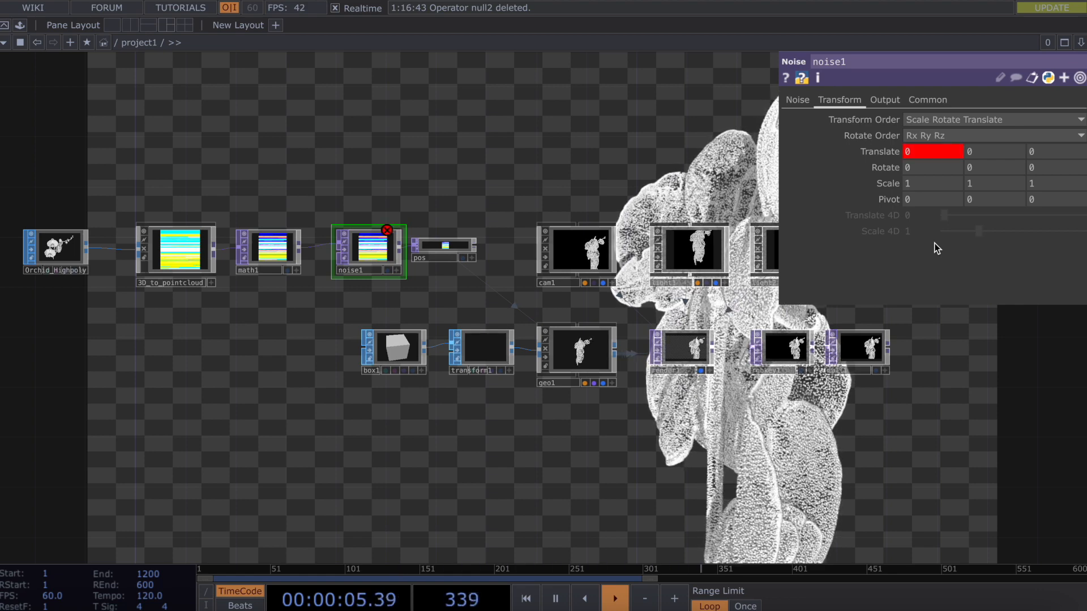
{"action": "left_click", "coordinate": [884, 151]}
{"action": "key", "text": "BackSpace"}
{"action": "type", "text": "seconds"}
{"action": "key", "text": "Return"}
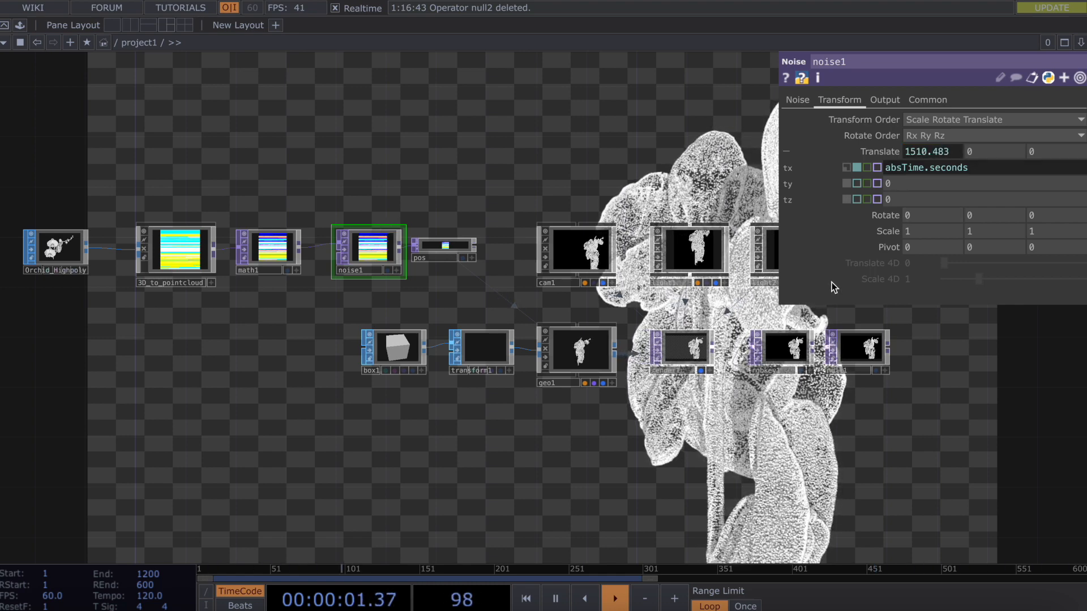
Raise noise1's Amplitude to 0.18 to scatter the orchid points.
{"action": "left_click", "coordinate": [797, 100]}
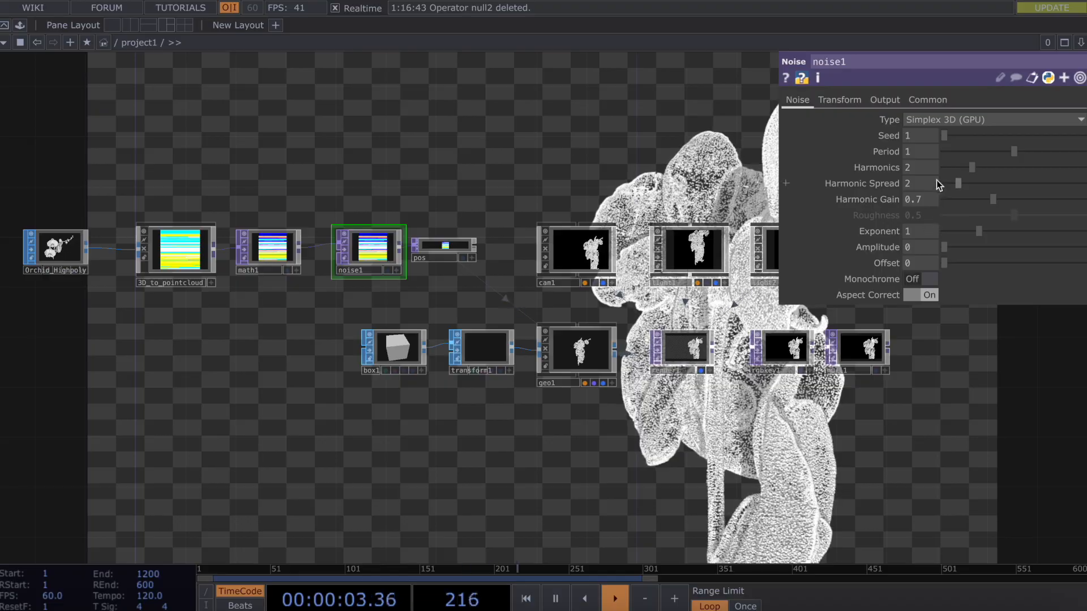
{"action": "mouse_move", "coordinate": [949, 247]}
{"action": "left_mouse_down"}
{"action": "mouse_move", "coordinate": [1003, 246]}
{"action": "mouse_move", "coordinate": [956, 242]}
{"action": "left_mouse_up"}
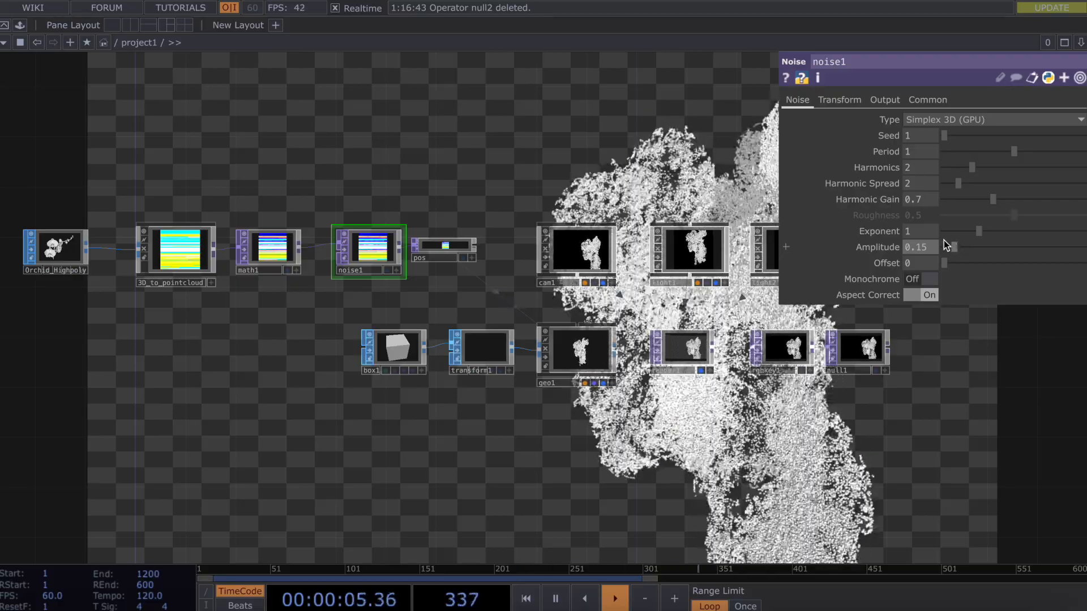
{"action": "mouse_move", "coordinate": [959, 248]}
{"action": "left_mouse_down"}
{"action": "mouse_move", "coordinate": [1011, 245]}
{"action": "mouse_move", "coordinate": [921, 242]}
{"action": "mouse_move", "coordinate": [957, 248]}
{"action": "left_mouse_up"}
Reset noise1's tx to a constant 0 and bring Amplitude back to 0.
{"action": "left_click", "coordinate": [832, 100]}
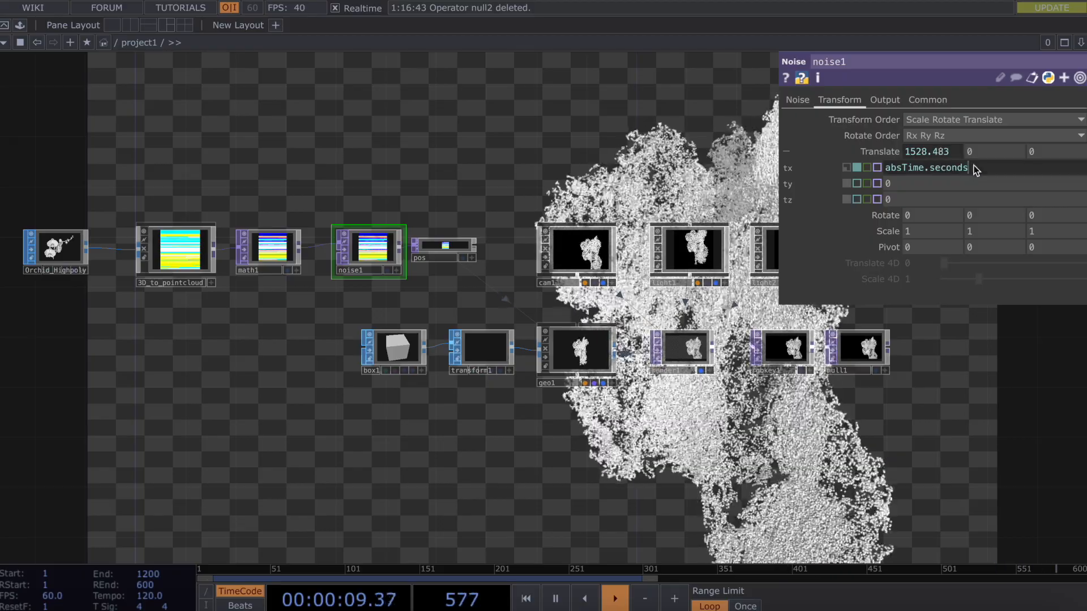
{"action": "left_click", "coordinate": [979, 167]}
{"action": "left_click", "coordinate": [844, 169]}
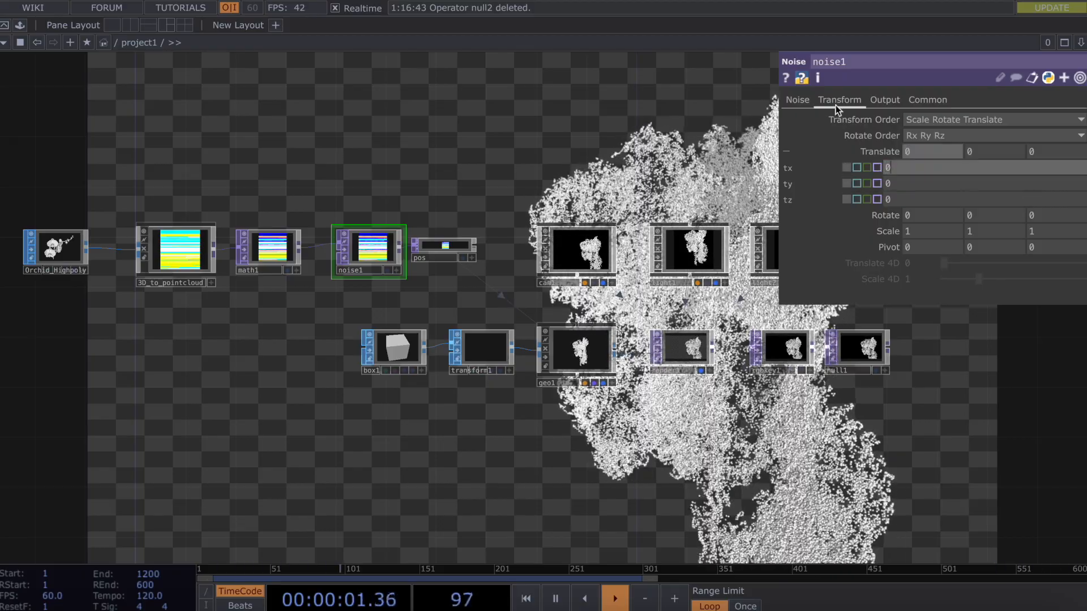
{"action": "left_click", "coordinate": [798, 101]}
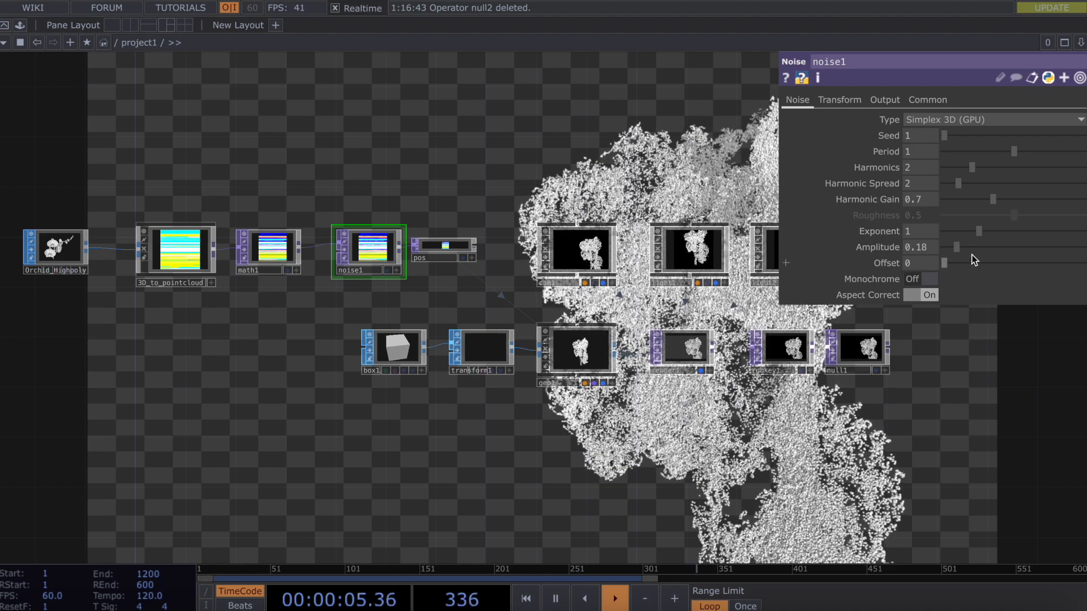
{"action": "left_click_drag", "start_coordinate": [942, 247], "coordinate": [919, 244]}
{"action": "left_click_drag", "start_coordinate": [222, 390], "coordinate": [349, 369]}
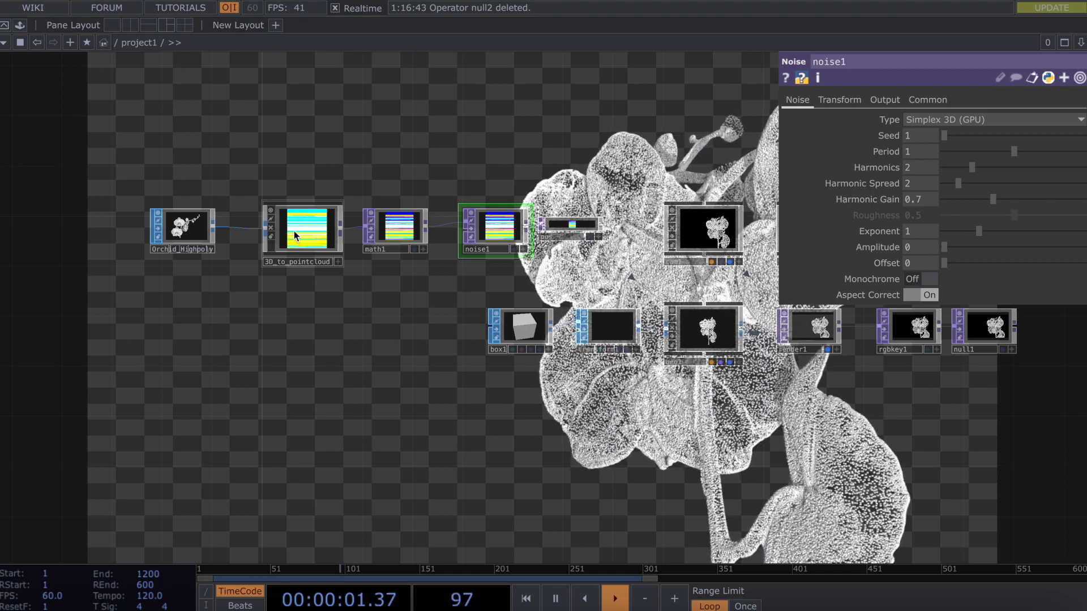
Paste a copy of 3D_to_pointcloud as 3D_to_pointcloud1 and disconnect its Orchid_Highpoly input.
{"action": "mouse_move", "coordinate": [292, 235]}
{"action": "left_mouse_down"}
{"action": "mouse_move", "coordinate": [292, 395]}
{"action": "mouse_move", "coordinate": [300, 234]}
{"action": "left_mouse_up"}
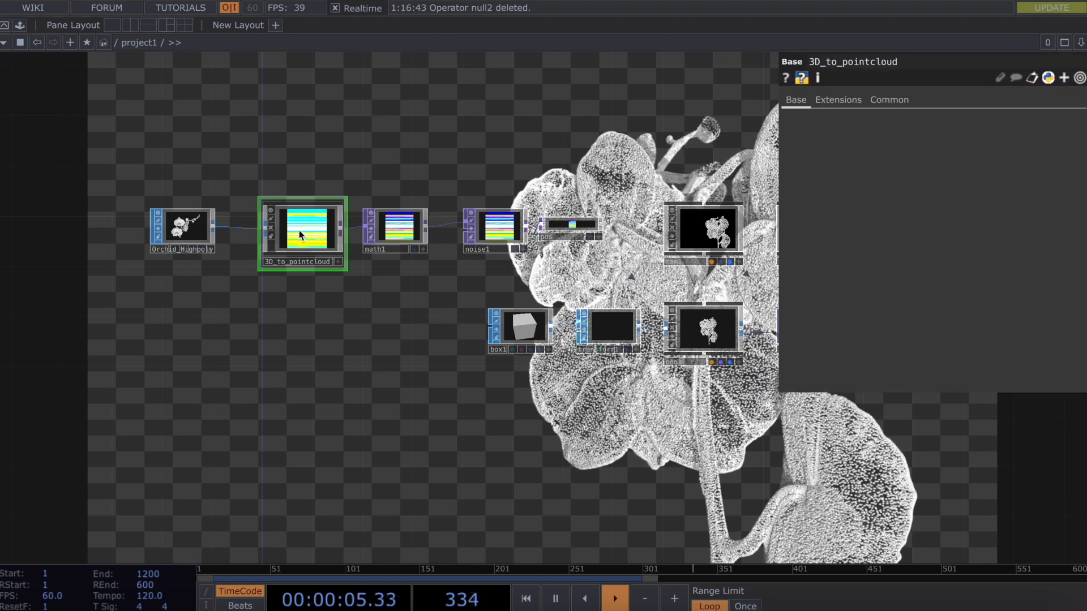
{"action": "key", "text": "ctrl+v"}
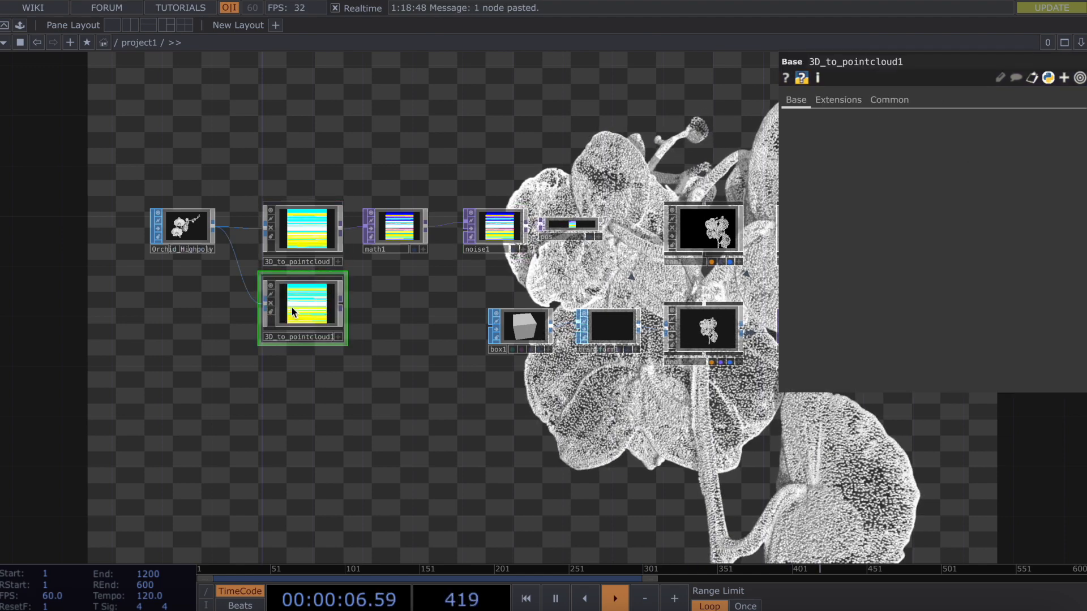
{"action": "right_click", "coordinate": [240, 310]}
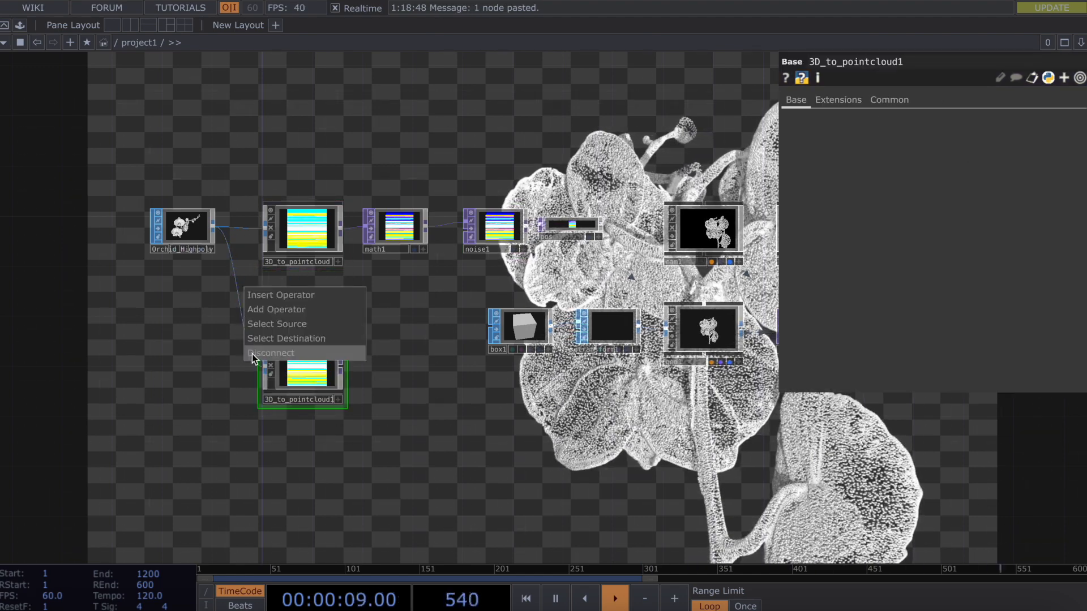
{"action": "left_click", "coordinate": [253, 355]}
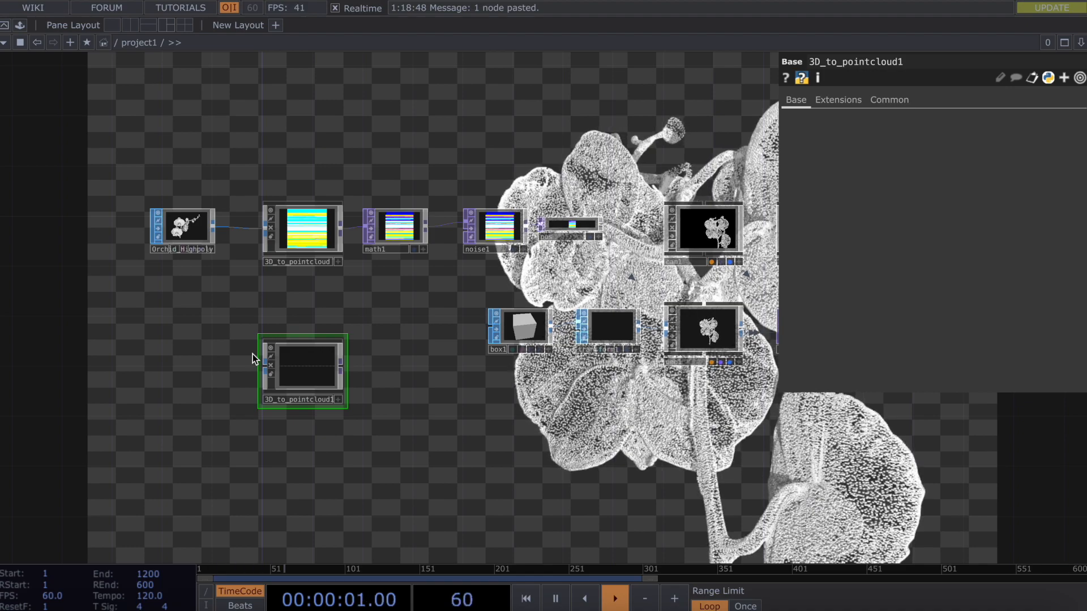
{"action": "key", "text": "ctrl+Up"}
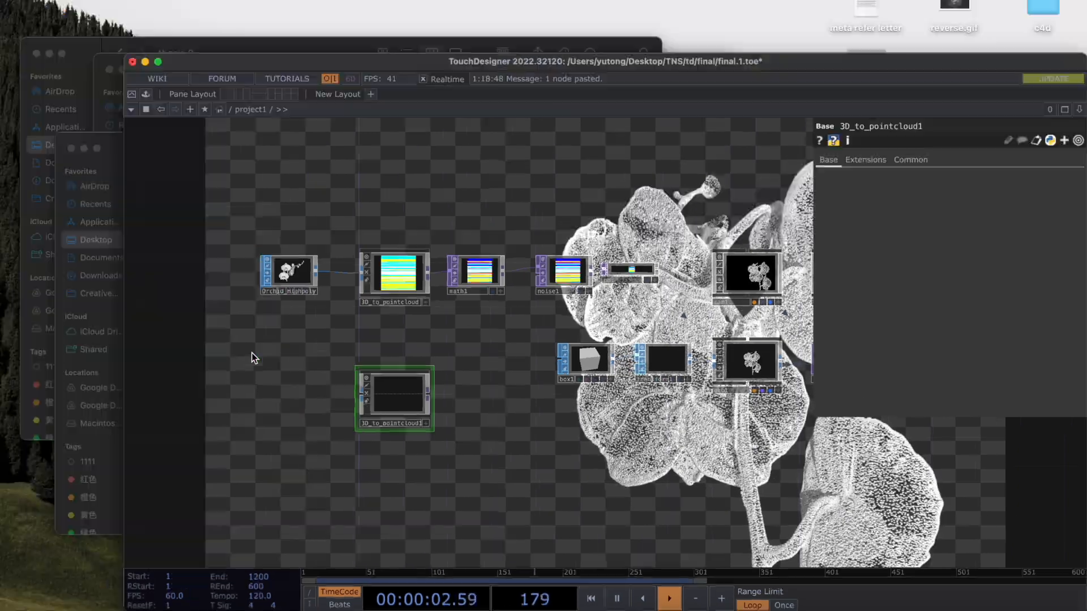
Open thesis 2 > flower (1) in Finder, drop flower.fbx into TouchDesigner, then delete it.
{"action": "left_click", "coordinate": [255, 142]}
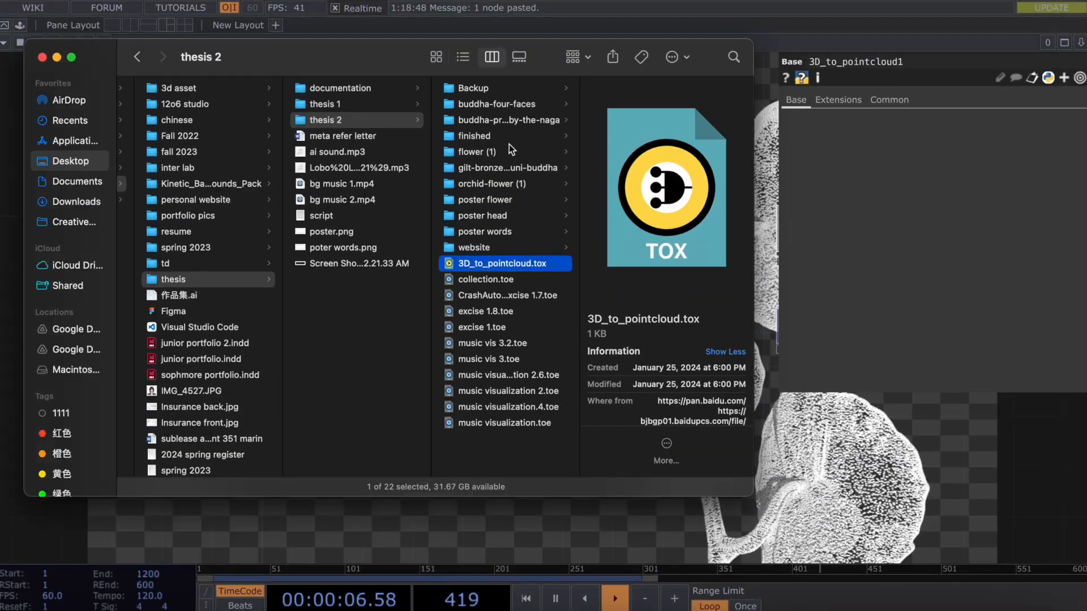
{"action": "left_click", "coordinate": [498, 152]}
{"action": "left_click", "coordinate": [641, 106]}
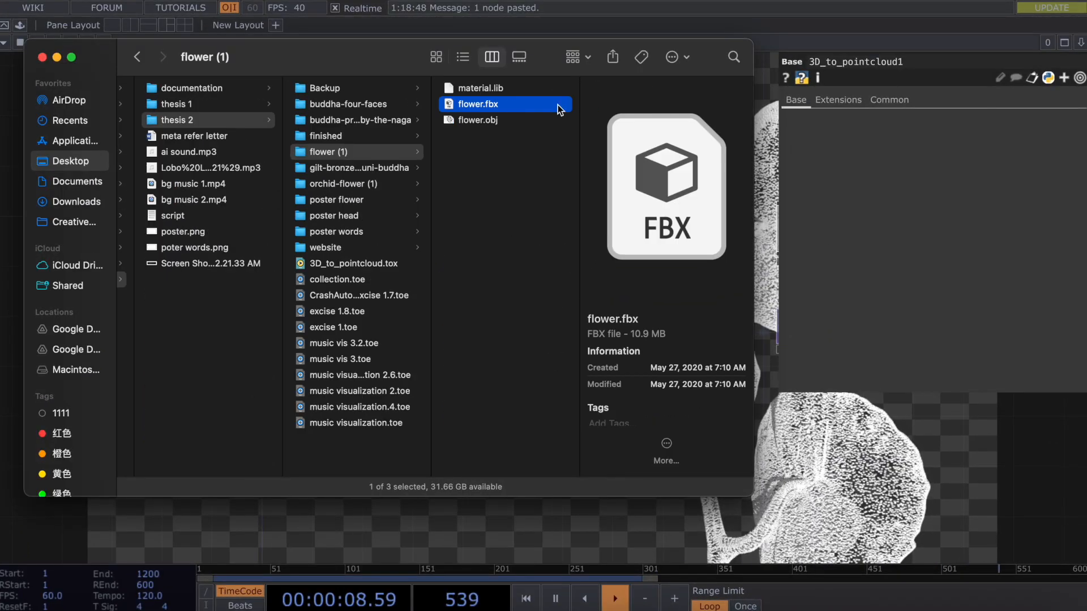
{"action": "key", "text": "ctrl+Up"}
{"action": "left_click_drag", "start_coordinate": [505, 104], "coordinate": [189, 394]}
{"action": "left_click_drag", "start_coordinate": [294, 384], "coordinate": [282, 421]}
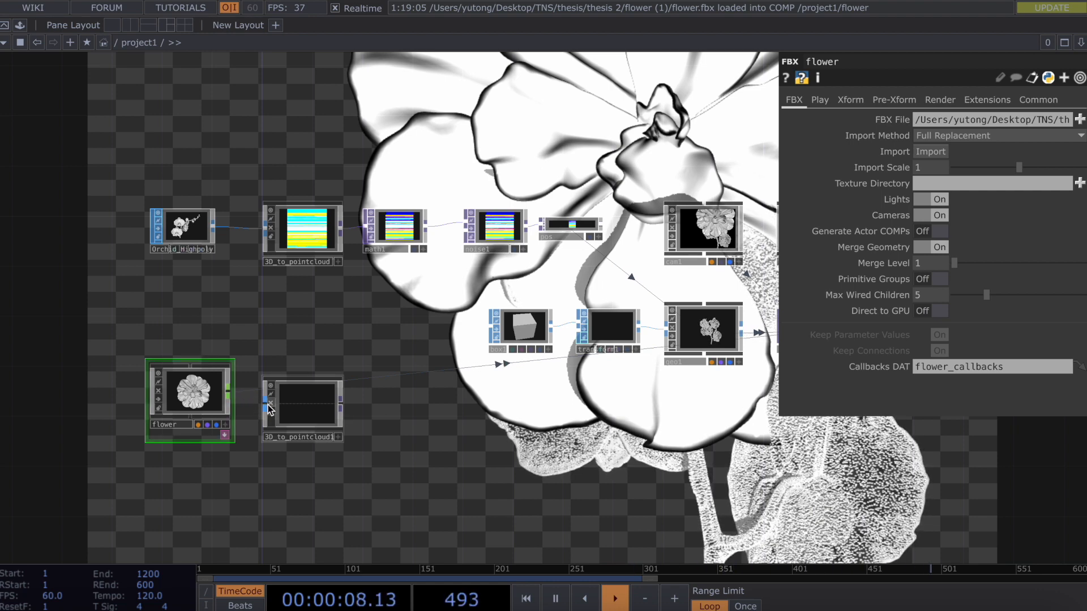
{"action": "key", "text": "Delete"}
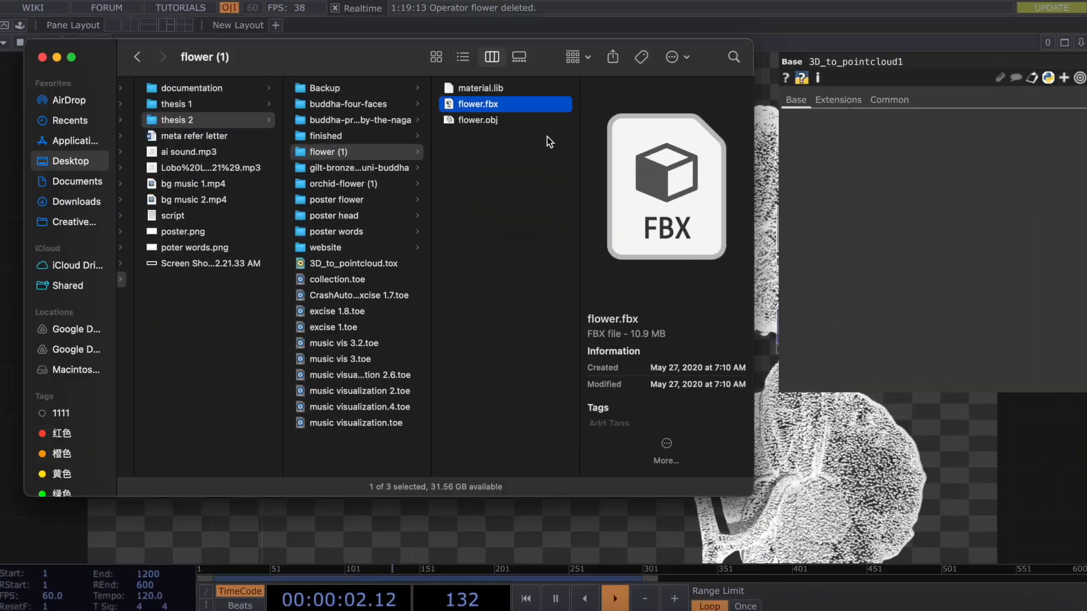
Drag flower.obj into the network as a File In SOP named flower.
{"action": "left_click", "coordinate": [543, 141]}
{"action": "key", "text": "ctrl+Up"}
{"action": "left_click_drag", "start_coordinate": [480, 117], "coordinate": [199, 423]}
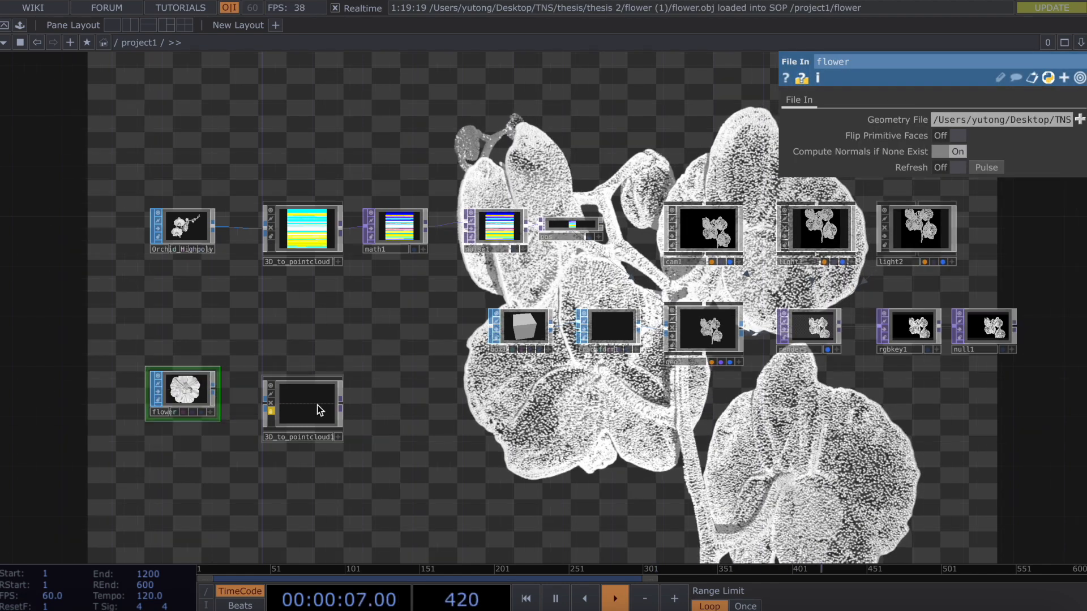
Wire the flower SOP into 3D_to_pointcloud1 and add a Math TOP, math2, after it.
{"action": "left_click_drag", "start_coordinate": [320, 410], "coordinate": [307, 397]}
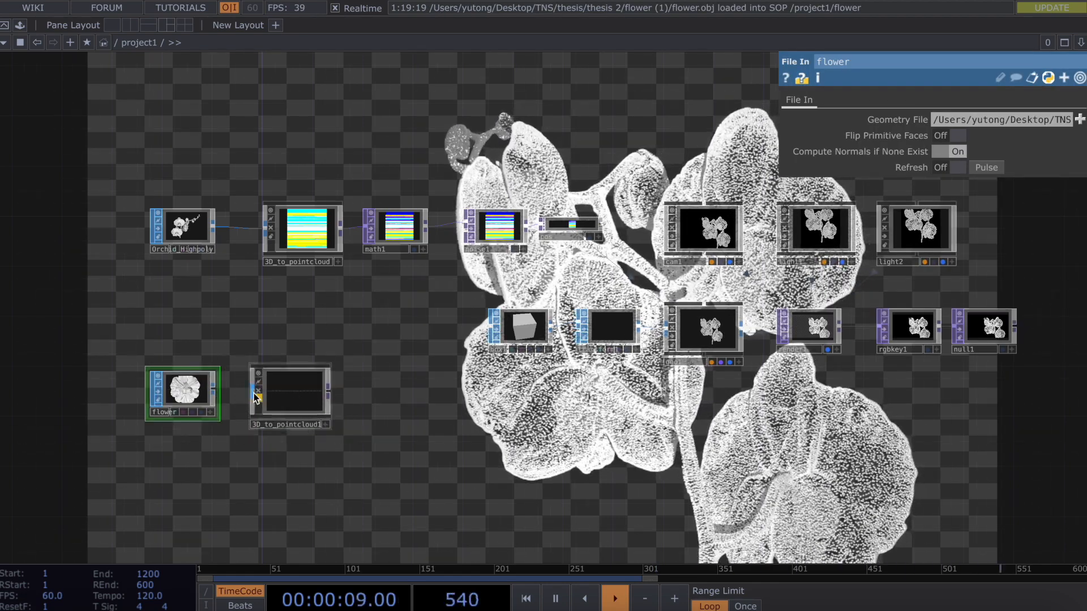
{"action": "left_click_drag", "start_coordinate": [256, 396], "coordinate": [215, 393]}
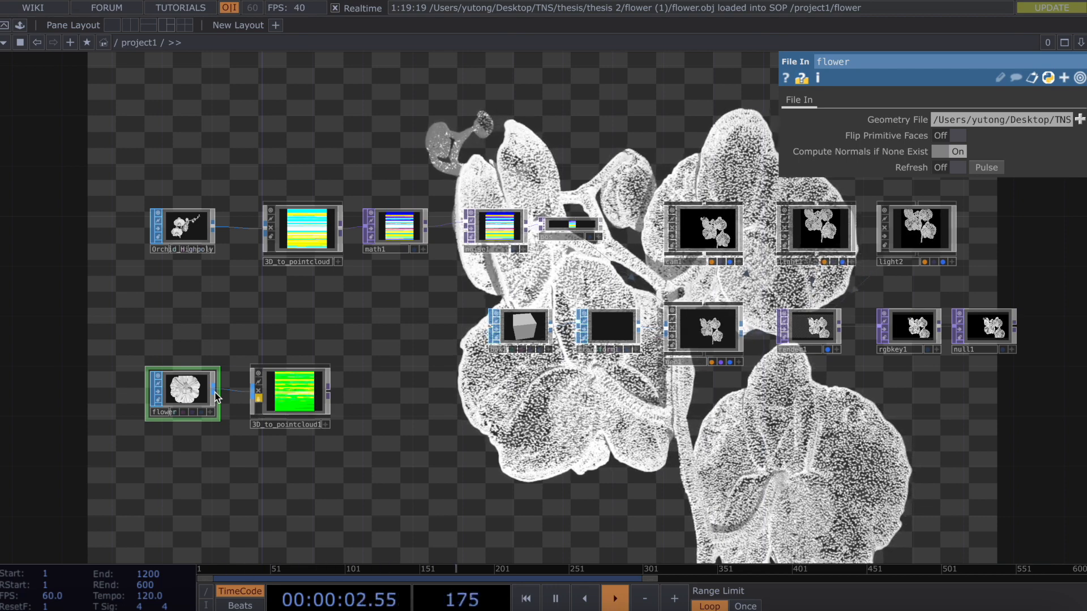
{"action": "right_click", "coordinate": [328, 392]}
{"action": "type", "text": "mar"}
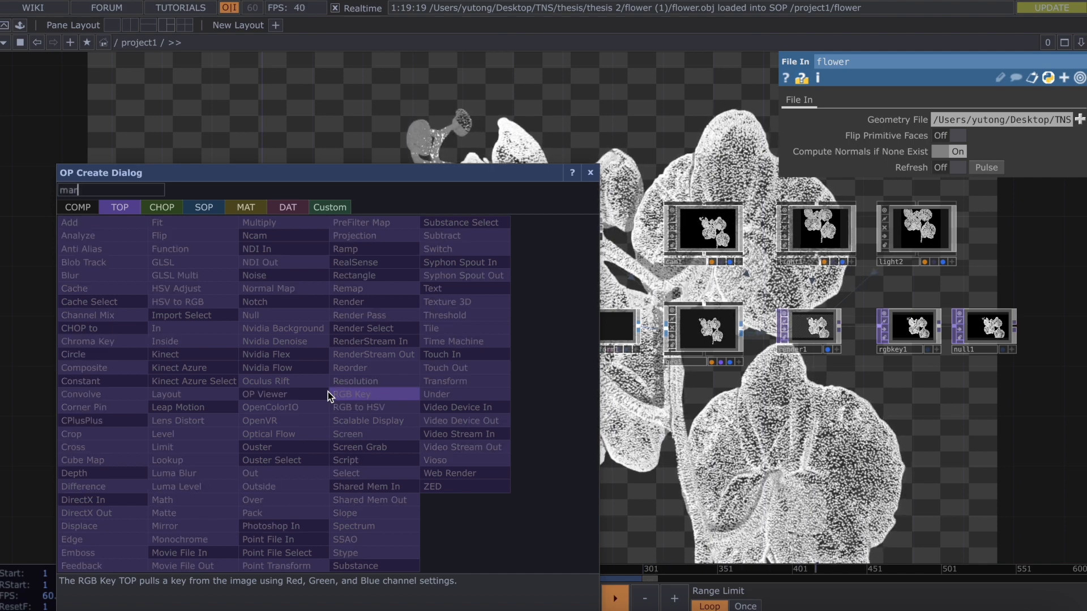
{"action": "left_click", "coordinate": [216, 497]}
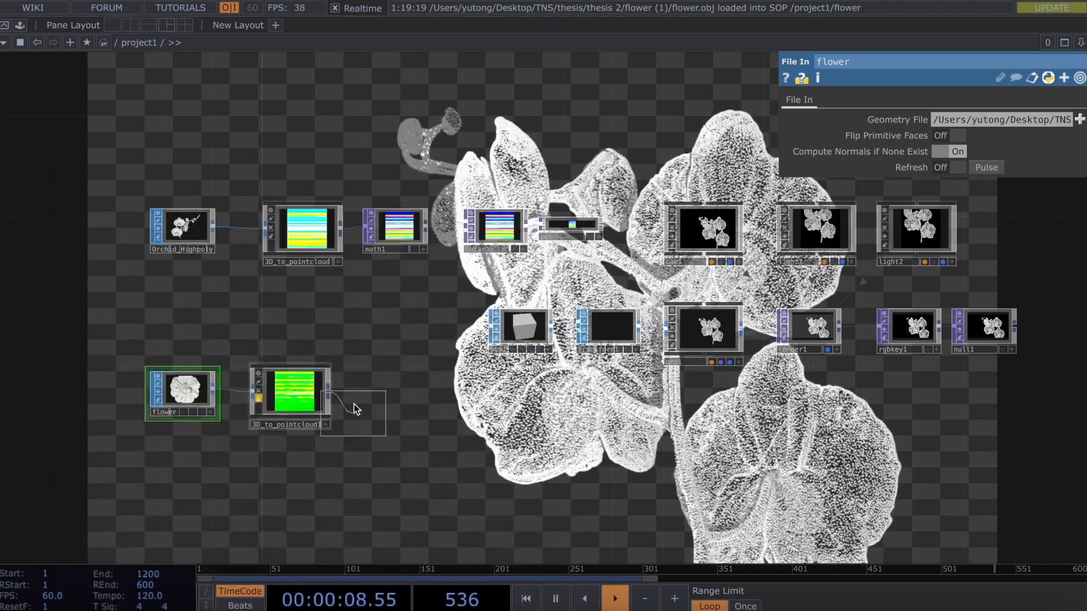
{"action": "left_click", "coordinate": [380, 396]}
Unlock 3D_to_pointcloud1, discarding its locked contents.
{"action": "left_click_drag", "start_coordinate": [153, 343], "coordinate": [281, 457]}
{"action": "left_click", "coordinate": [259, 459]}
{"action": "left_click", "coordinate": [276, 485]}
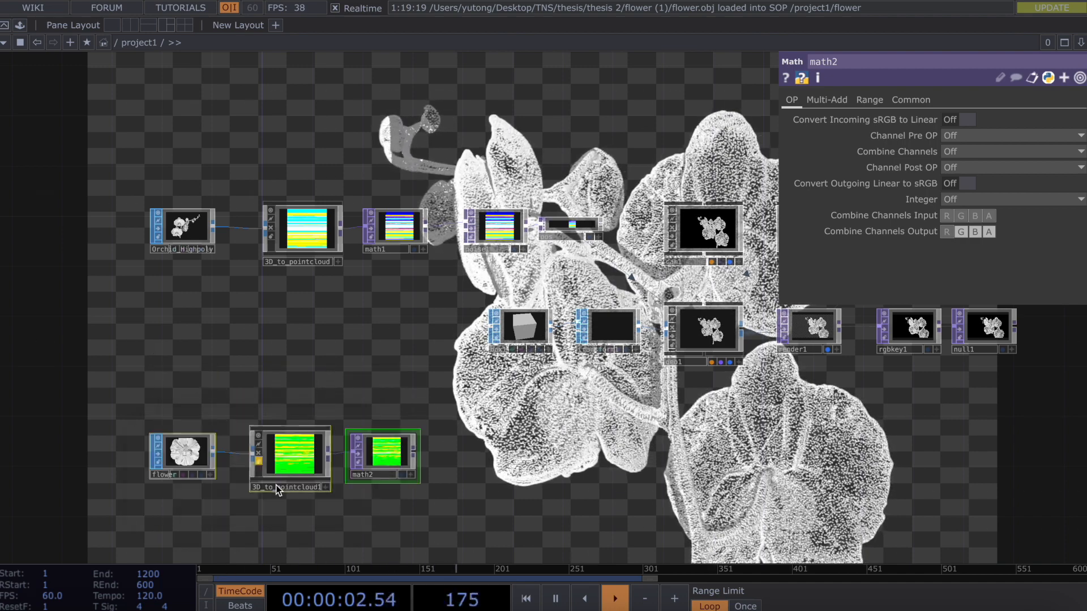
{"action": "left_click", "coordinate": [385, 466]}
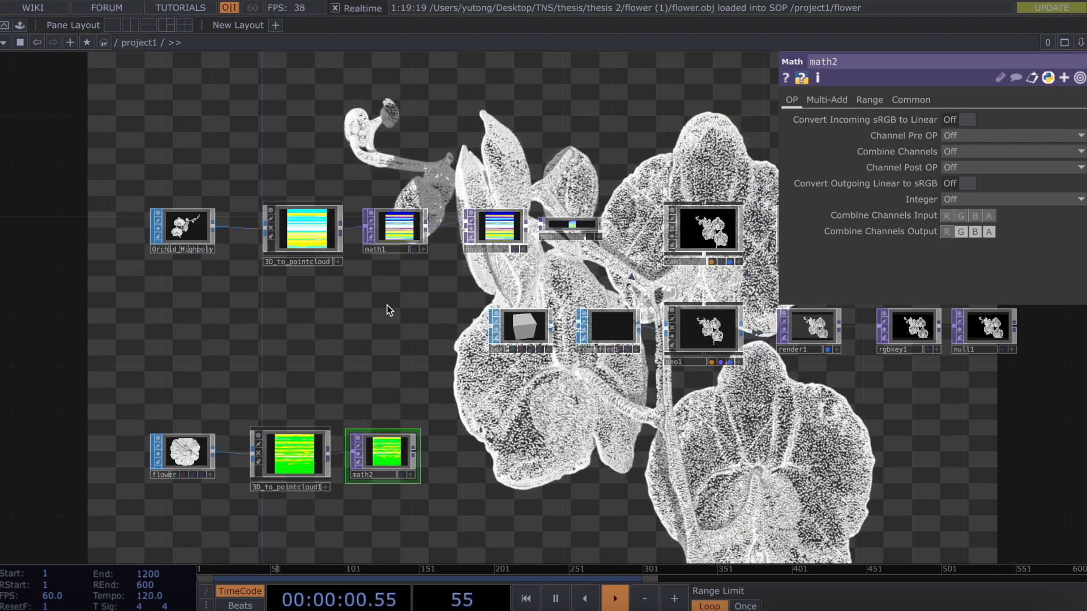
{"action": "left_click", "coordinate": [334, 249]}
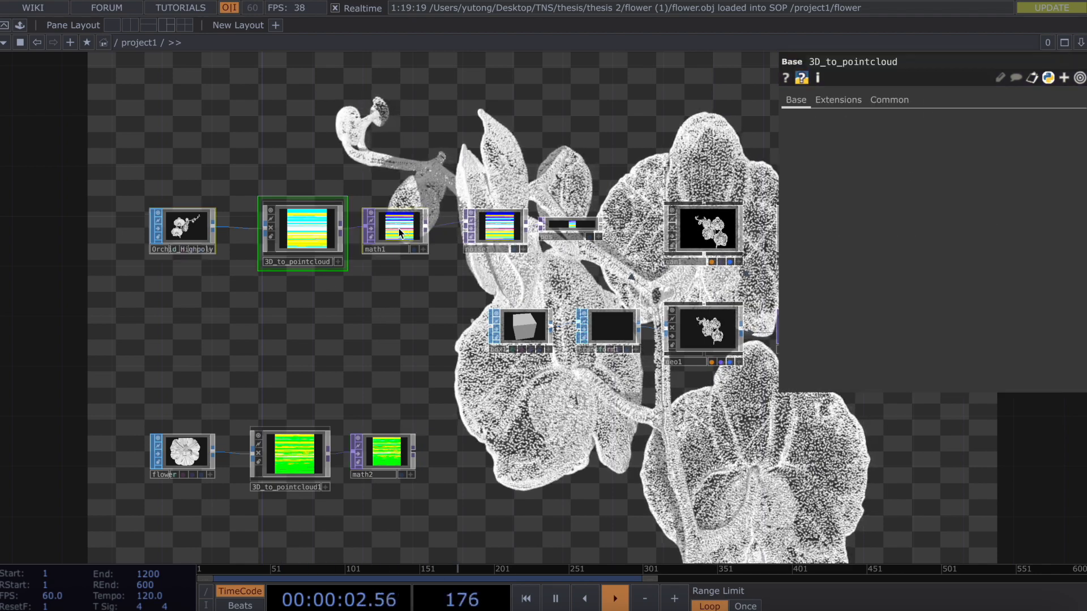
Insert a Switch TOP, switch1, on the wire between math1 and noise1.
{"action": "left_click_drag", "start_coordinate": [404, 229], "coordinate": [315, 229]}
{"action": "right_click", "coordinate": [453, 226]}
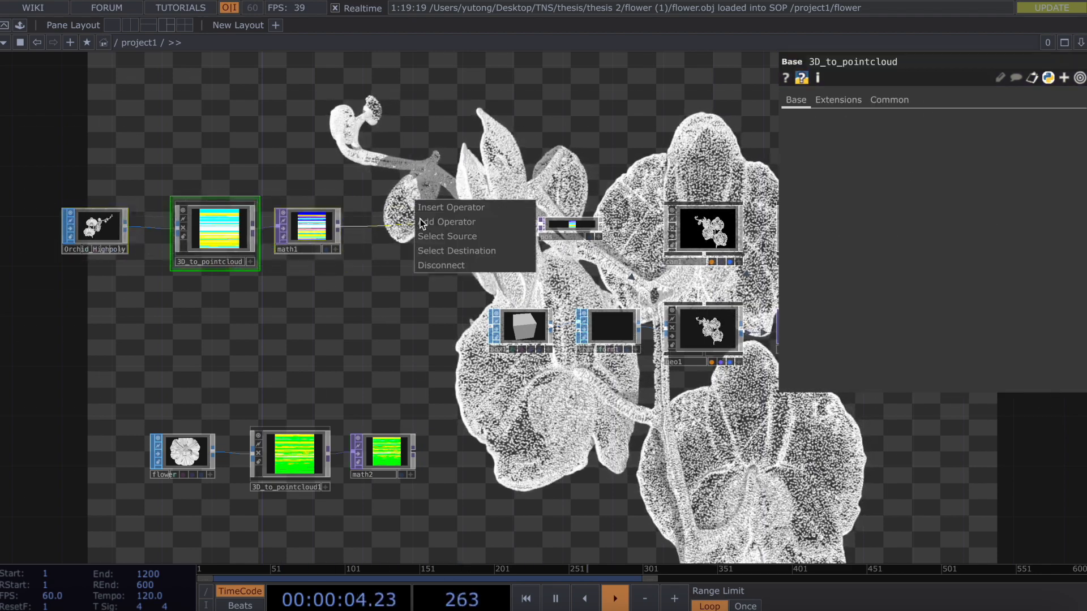
{"action": "left_click", "coordinate": [454, 207]}
{"action": "type", "text": "swt"}
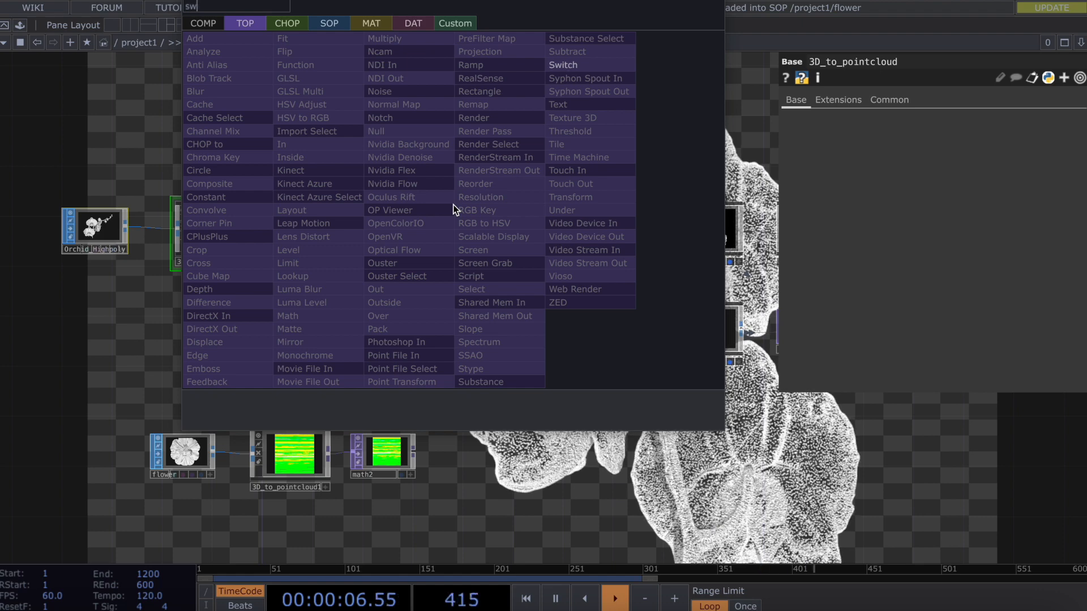
{"action": "key", "text": "BackSpace"}
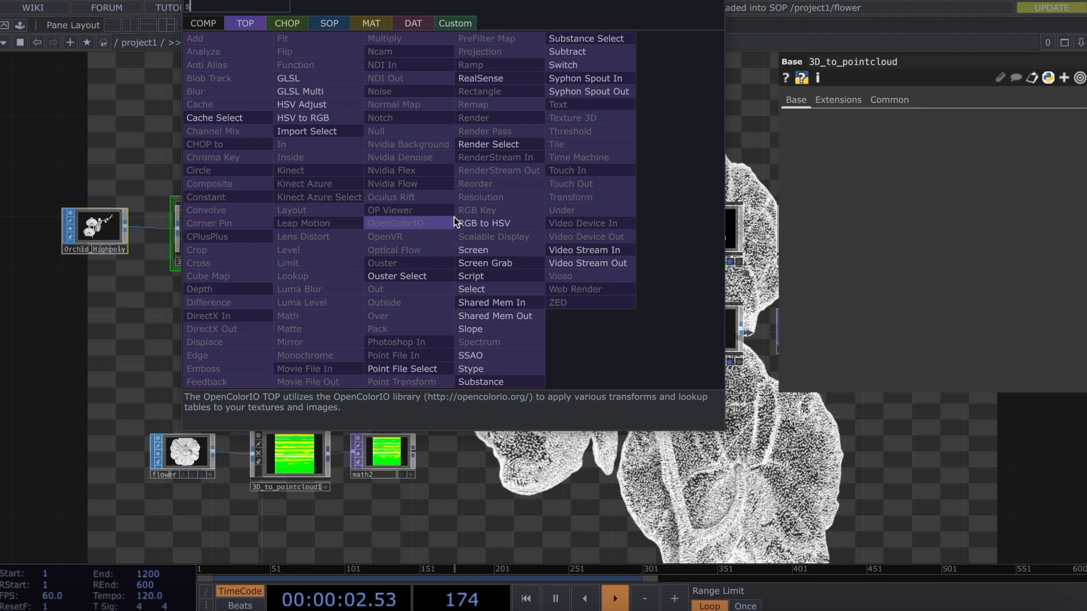
{"action": "type", "text": "w"}
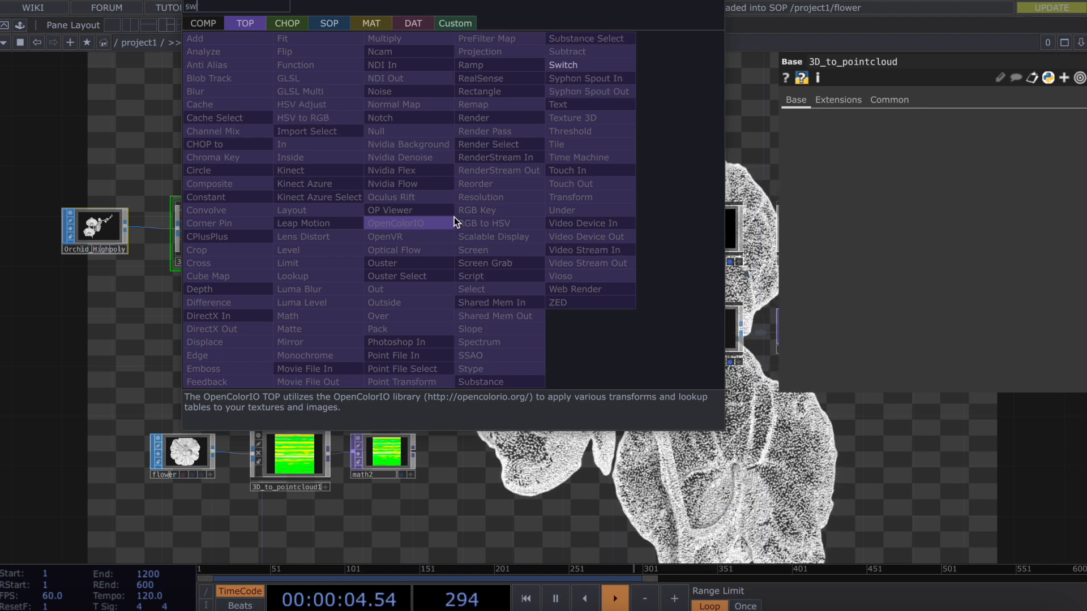
{"action": "left_click", "coordinate": [577, 77]}
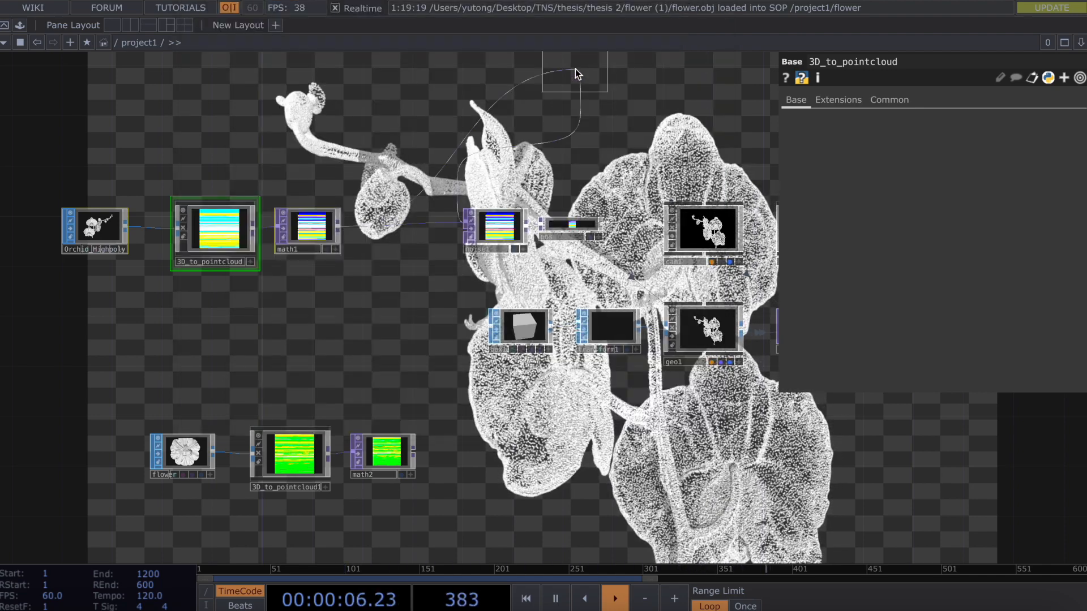
{"action": "left_click", "coordinate": [414, 233]}
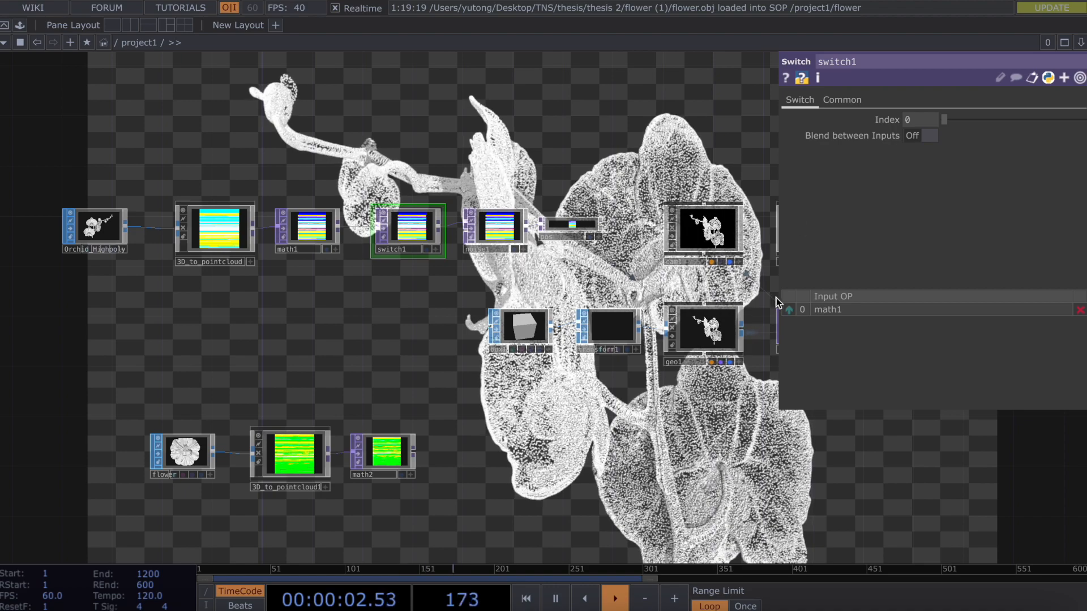
Turn on Blend between Inputs, wire math2 into switch1, and move the flower chain up.
{"action": "left_click", "coordinate": [918, 136]}
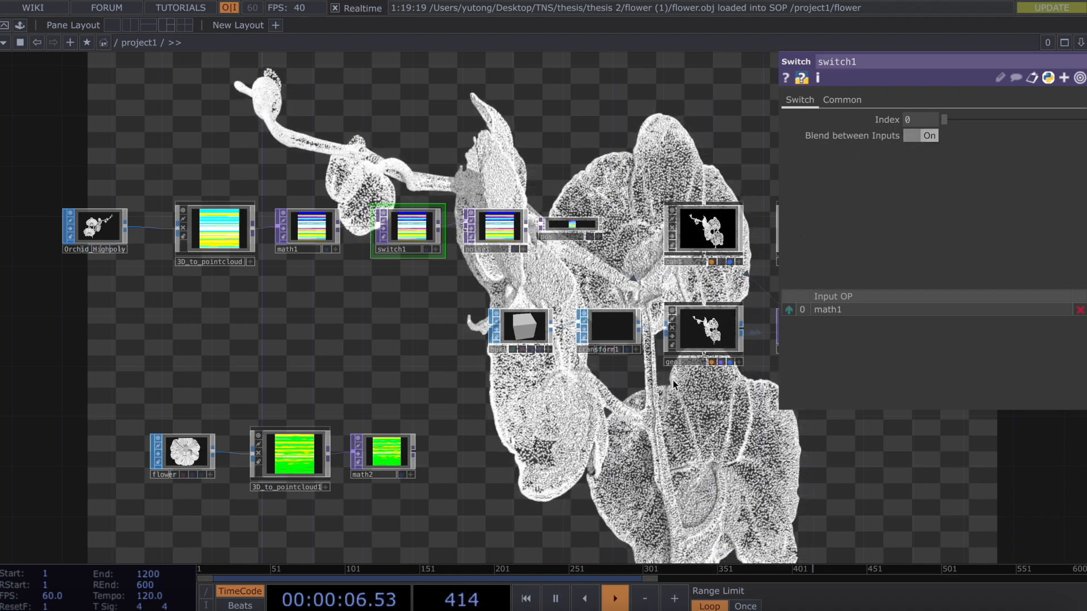
{"action": "left_click_drag", "start_coordinate": [416, 456], "coordinate": [379, 230]}
{"action": "left_click_drag", "start_coordinate": [148, 406], "coordinate": [469, 538]}
{"action": "left_click_drag", "start_coordinate": [375, 456], "coordinate": [288, 356]}
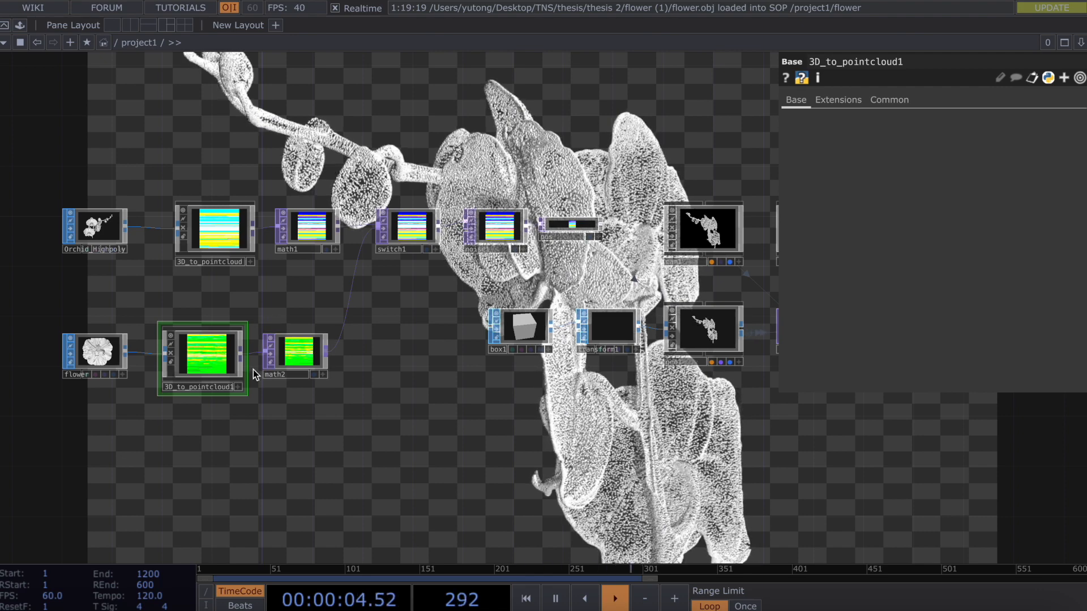
{"action": "mouse_move", "coordinate": [253, 369]}
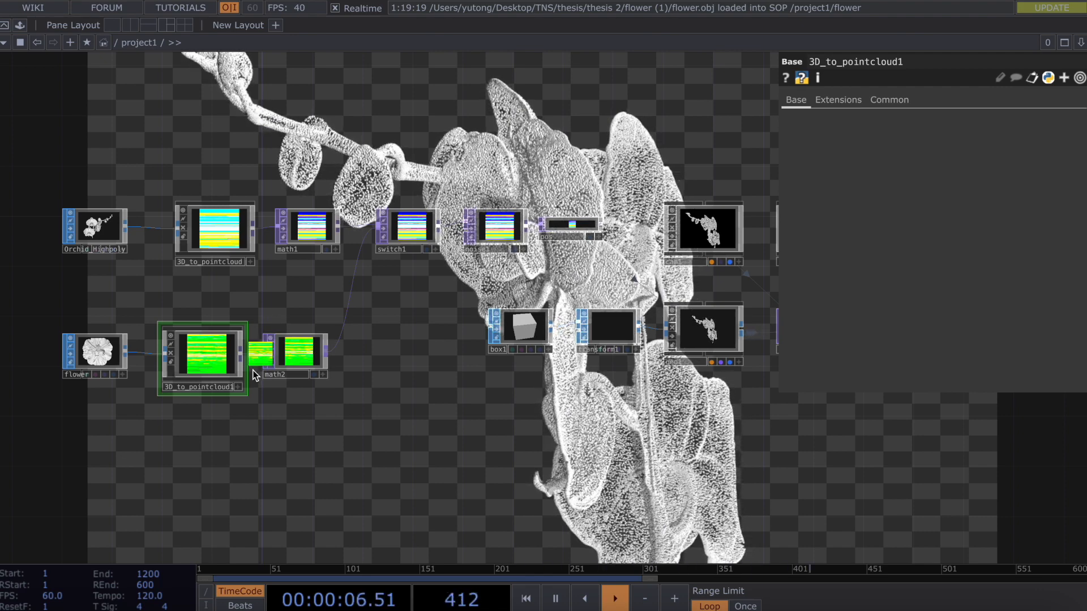
{"action": "left_click_drag", "start_coordinate": [294, 286], "coordinate": [99, 171]}
Shift the orchid chain left, insert fit1 on the math1→switch1 wire, and set Fit to Fill.
{"action": "left_click_drag", "start_coordinate": [216, 228], "coordinate": [66, 228]}
{"action": "right_click", "coordinate": [249, 228]}
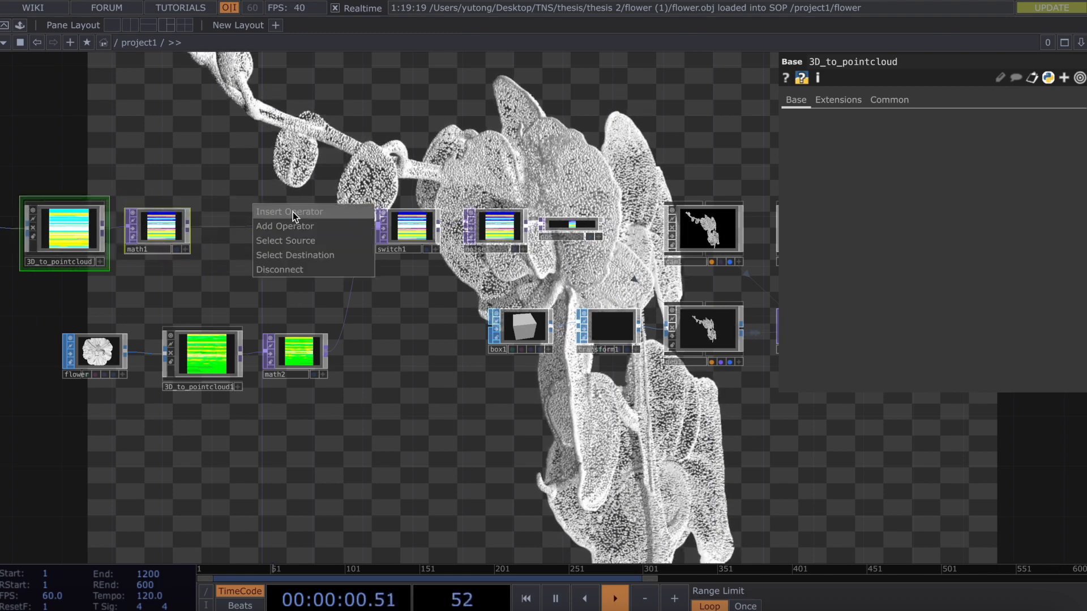
{"action": "left_click", "coordinate": [293, 212]}
{"action": "type", "text": "fit"}
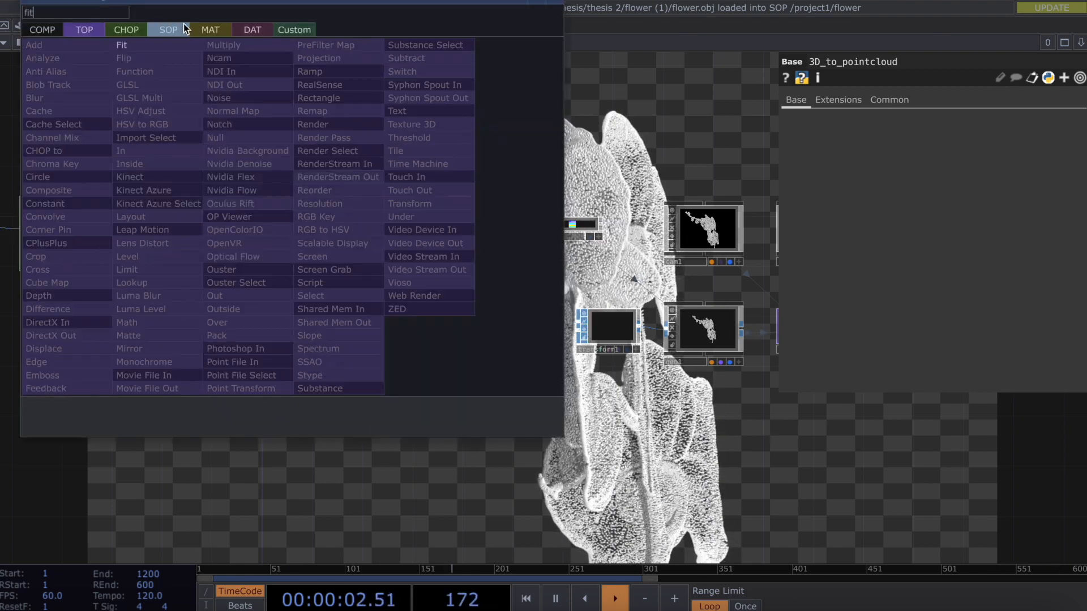
{"action": "left_click", "coordinate": [178, 46]}
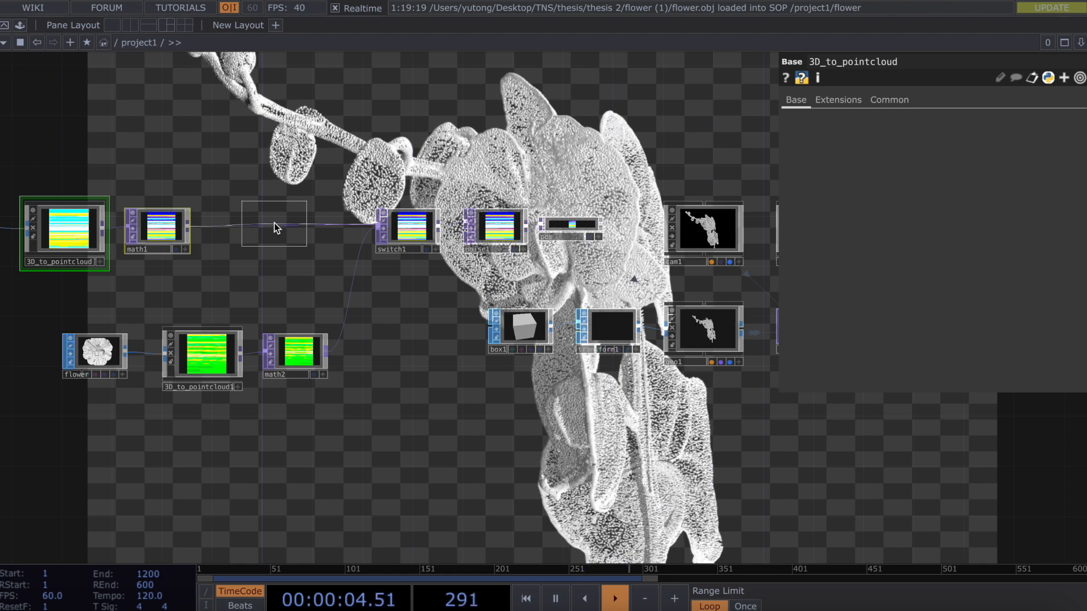
{"action": "left_click", "coordinate": [274, 223]}
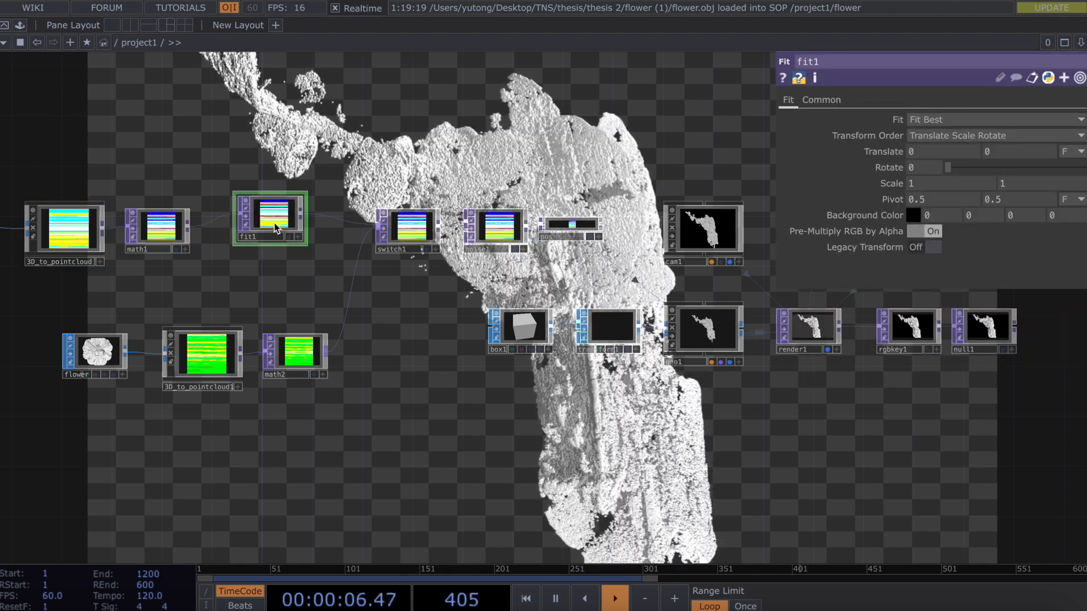
{"action": "left_click", "coordinate": [965, 120]}
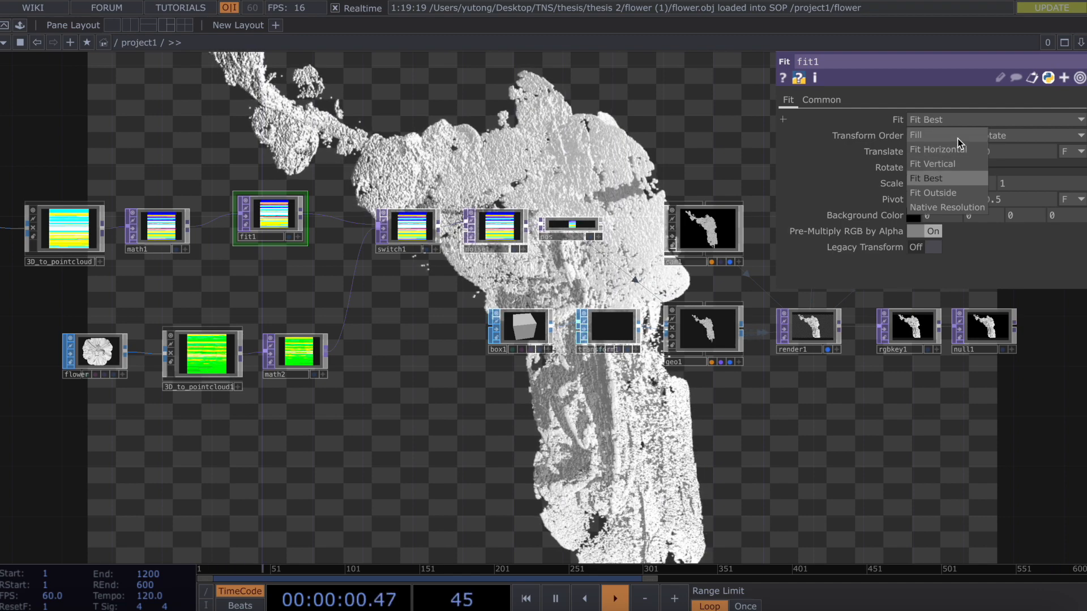
{"action": "left_click", "coordinate": [956, 137]}
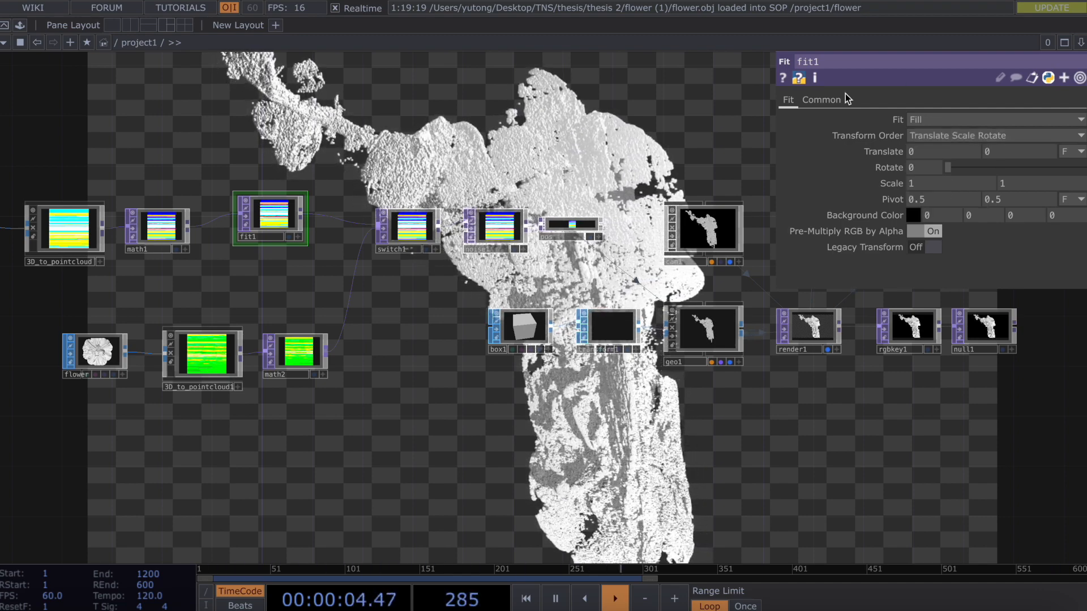
On fit1's Common page, bind the custom resolution width to op('math2').width.
{"action": "left_click", "coordinate": [822, 99]}
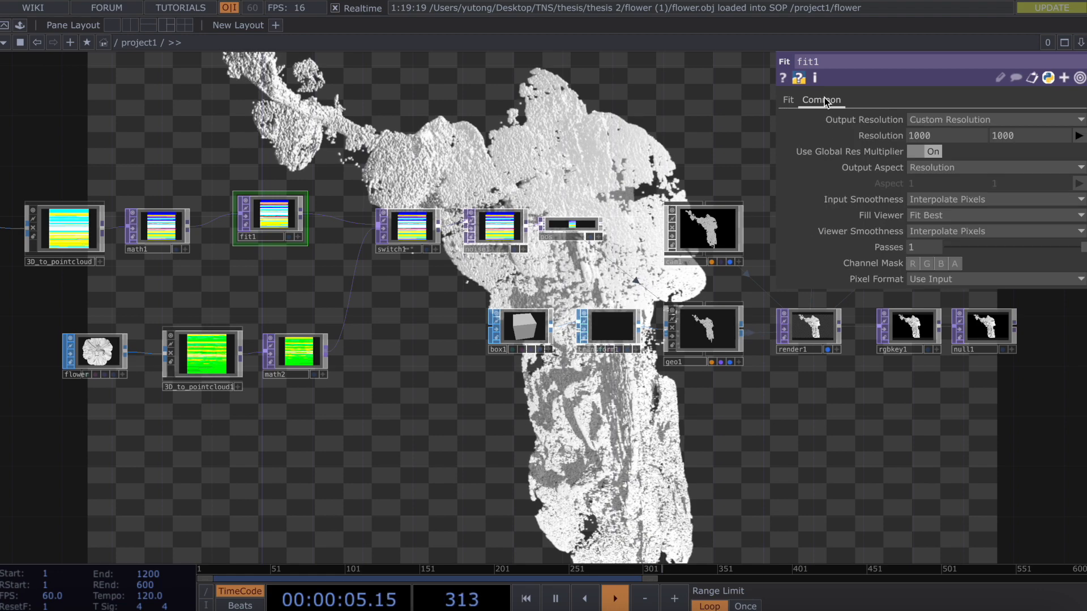
{"action": "left_click", "coordinate": [881, 135]}
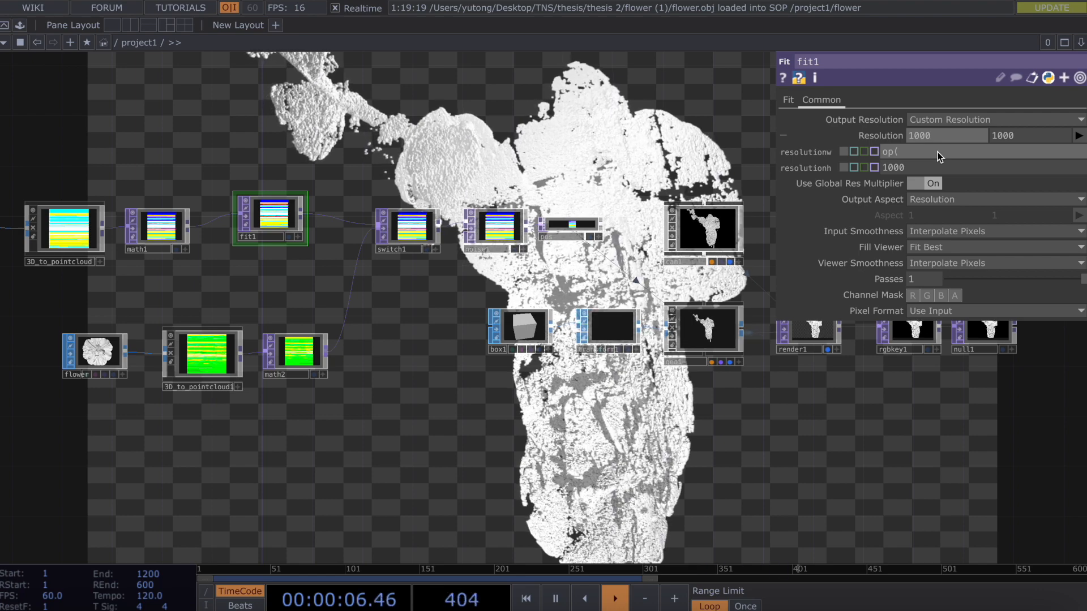
{"action": "type", "text": "'math2"}
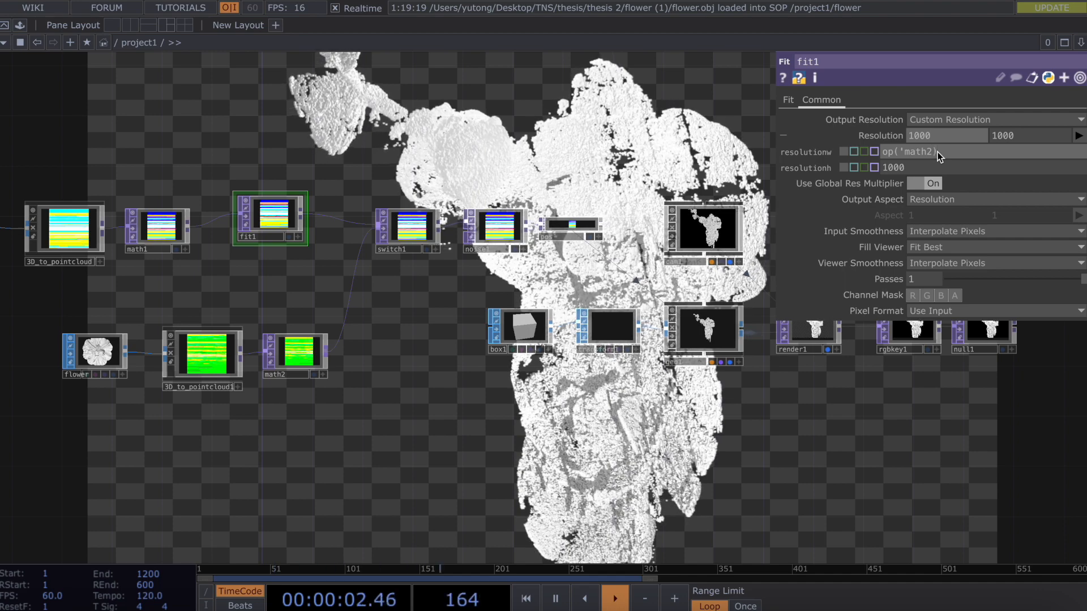
{"action": "type", "text": ".wi"}
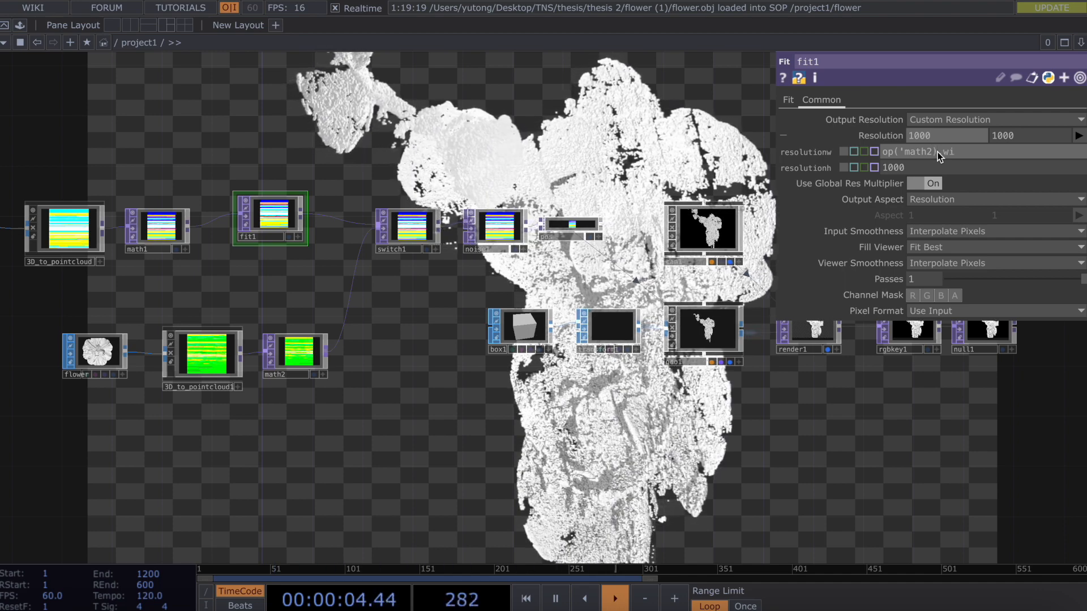
{"action": "type", "text": "dth"}
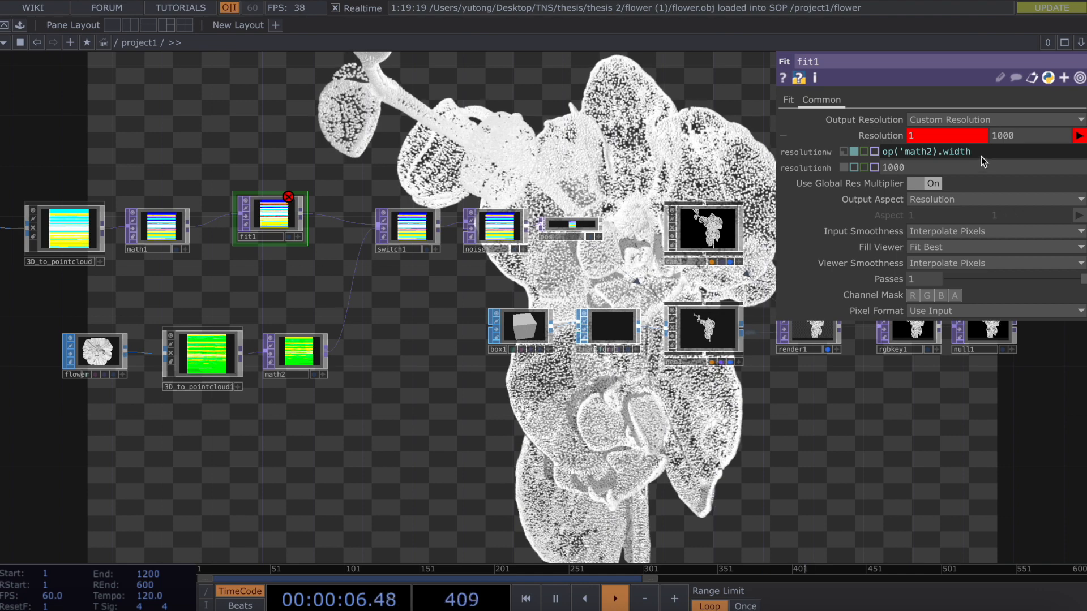
{"action": "mouse_move", "coordinate": [982, 155]}
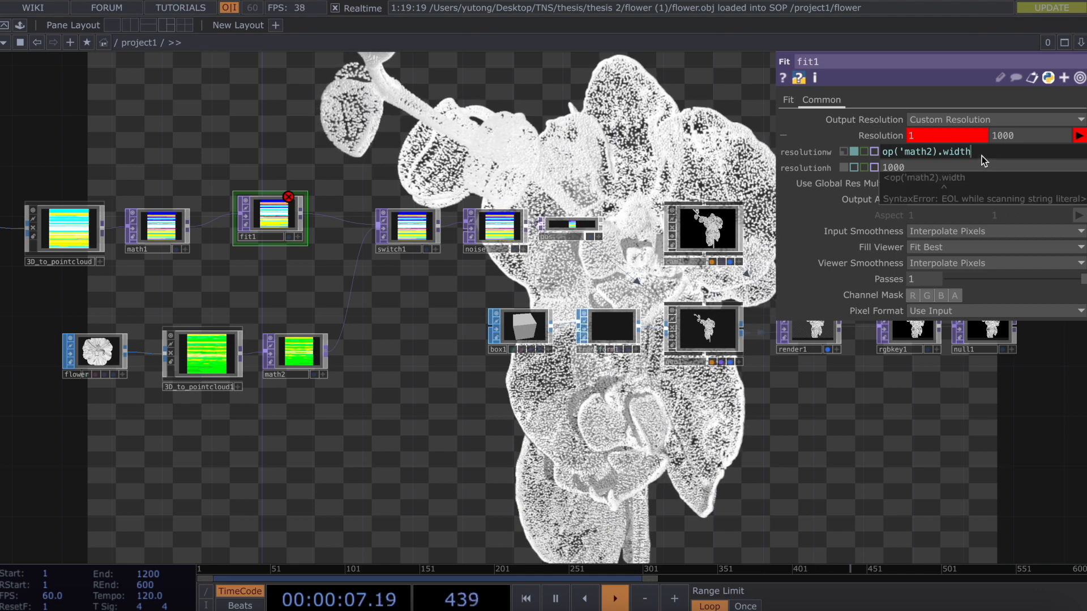
{"action": "left_click", "coordinate": [932, 151]}
{"action": "type", "text": "'"}
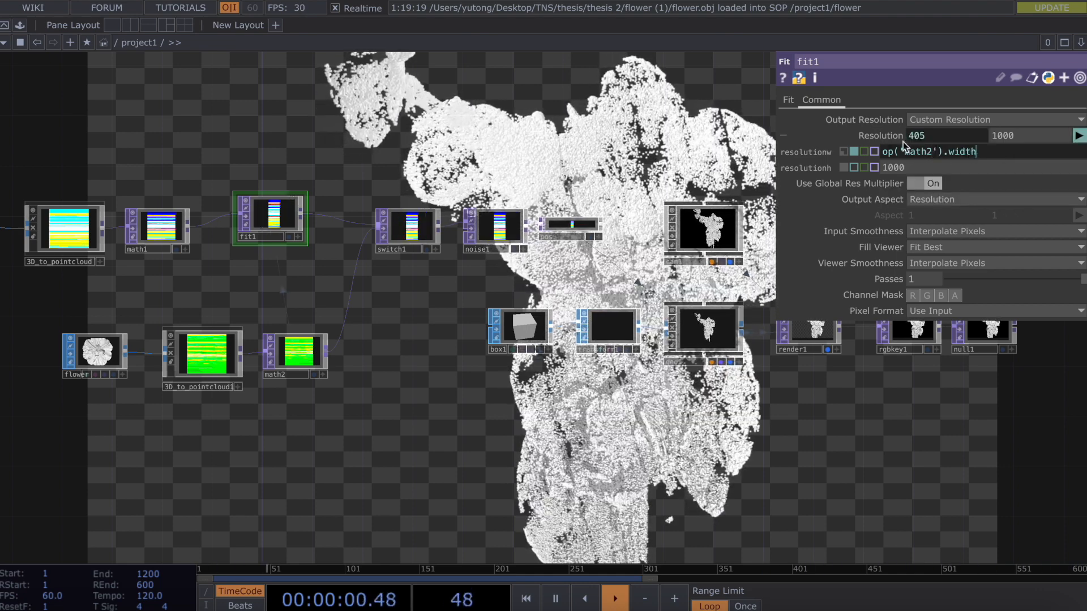
Reuse that expression as op('math2').height for the resolution height, giving 405 × 406.
{"action": "left_click_drag", "start_coordinate": [903, 142], "coordinate": [858, 141]}
{"action": "key", "text": "super+c"}
{"action": "left_click", "coordinate": [911, 167]}
{"action": "key", "text": "super+v"}
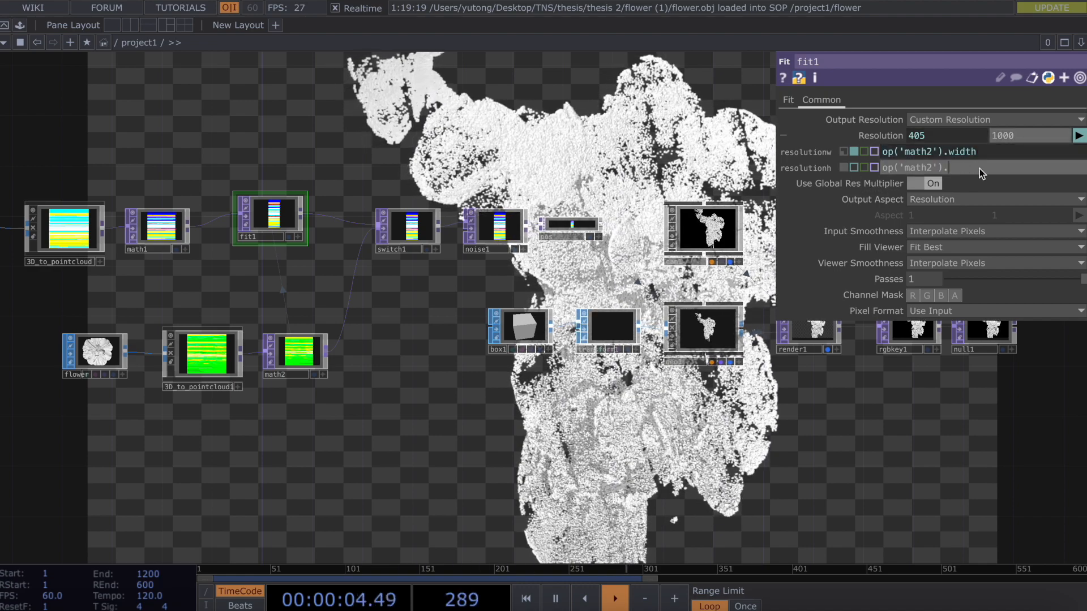
{"action": "type", "text": "ght"}
{"action": "key", "text": "Return"}
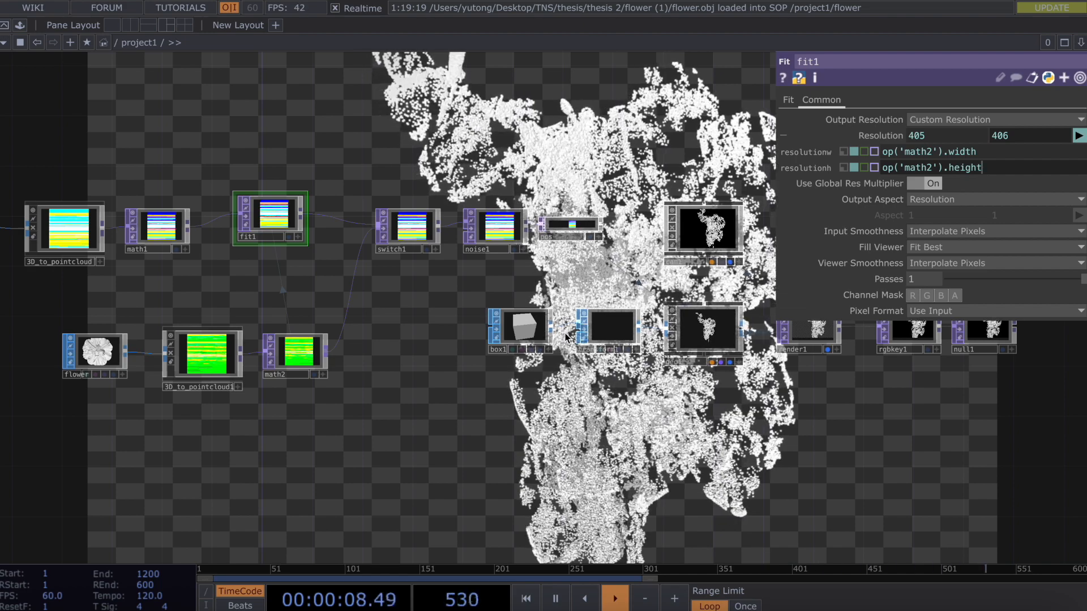
Set fit1's Input Smoothness and Viewer Smoothness both to Nearest Pixel.
{"action": "scroll", "coordinate": [141, 272], "scroll_direction": "down", "scroll_amount": 3}
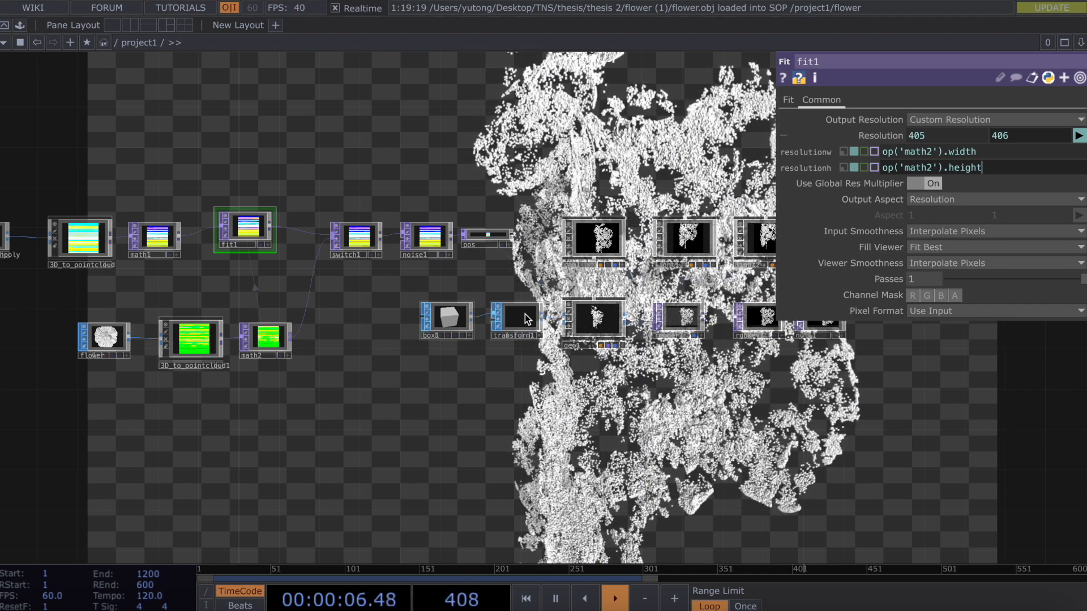
{"action": "left_click", "coordinate": [789, 100]}
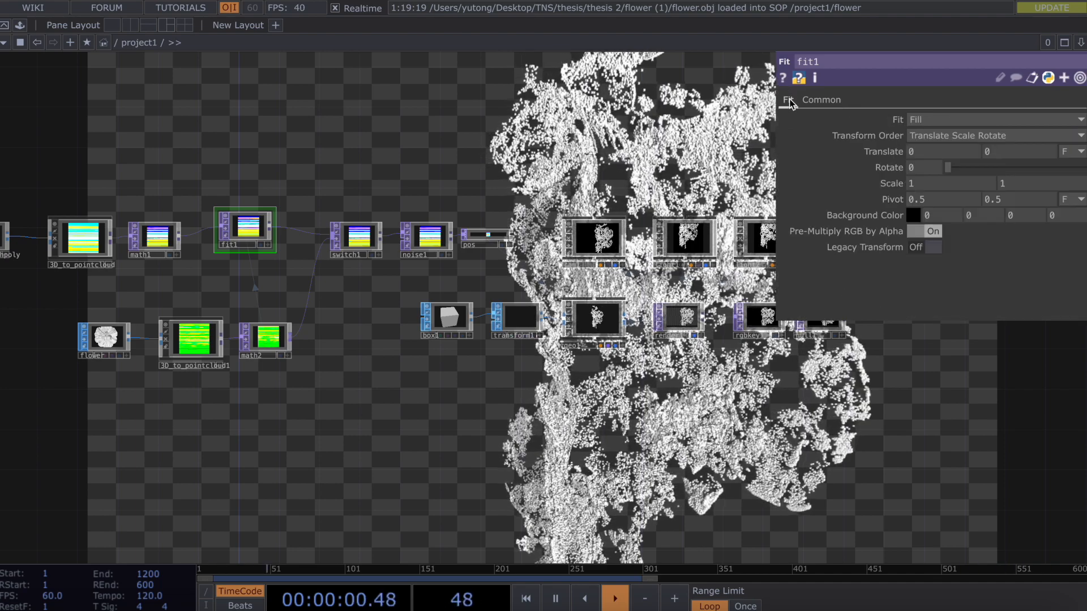
{"action": "left_click", "coordinate": [828, 100]}
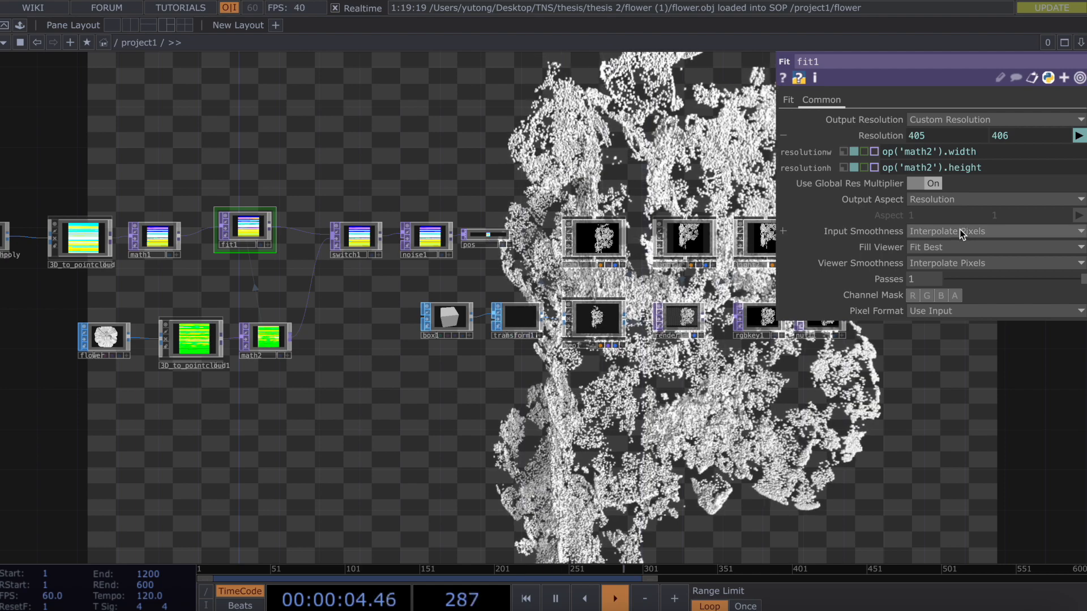
{"action": "left_click", "coordinate": [959, 231]}
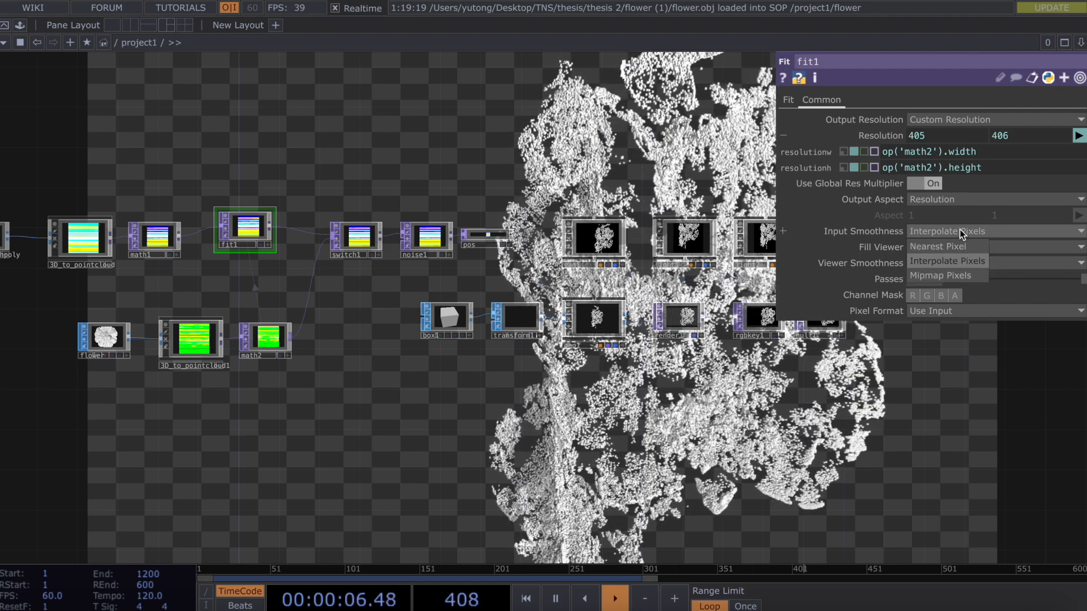
{"action": "left_click", "coordinate": [960, 246]}
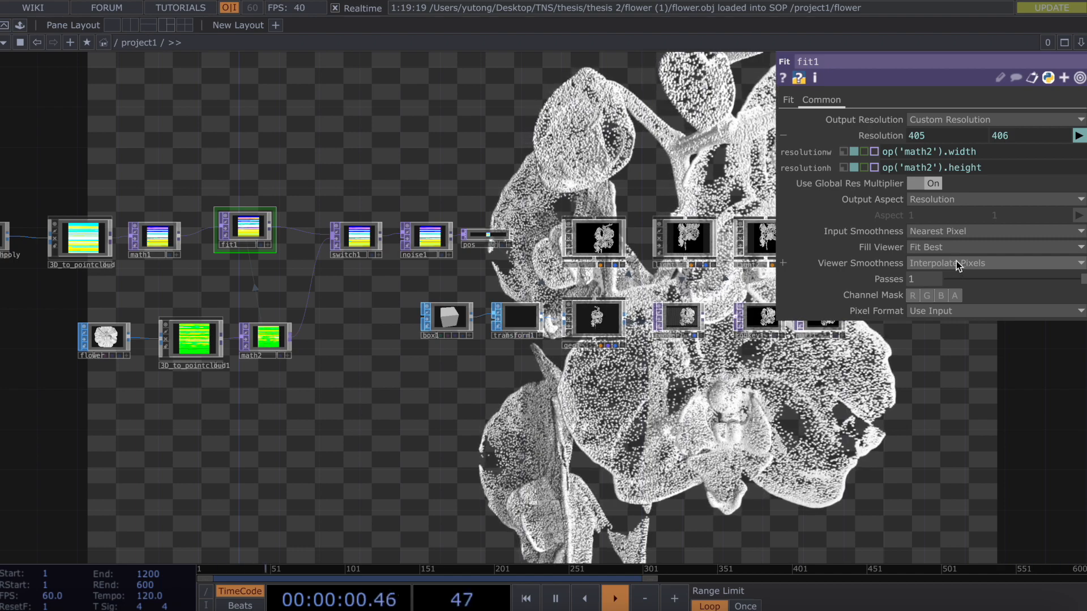
{"action": "left_click", "coordinate": [959, 261]}
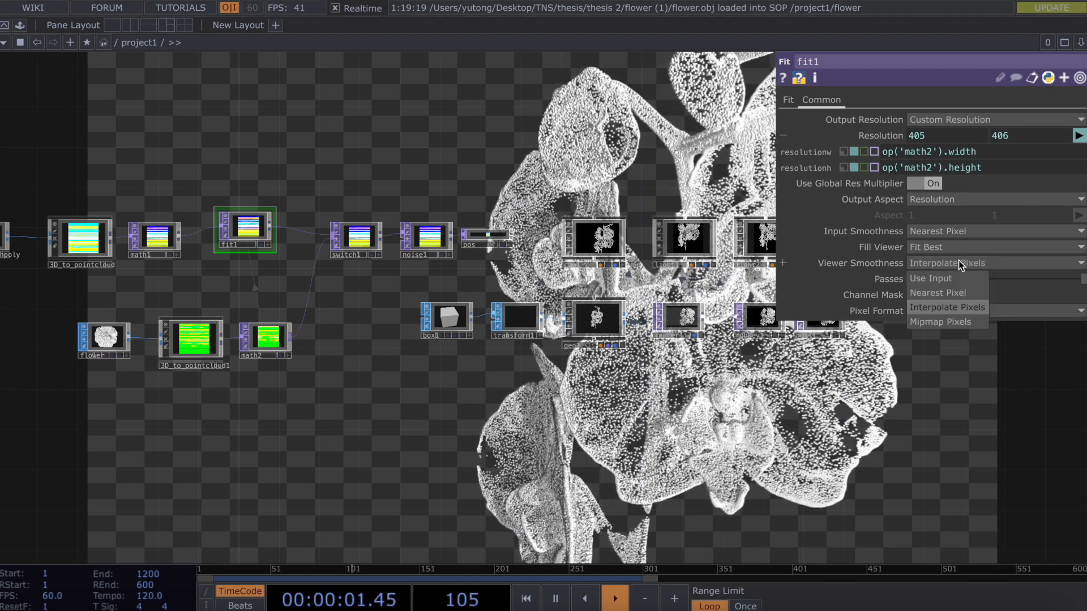
{"action": "left_click", "coordinate": [960, 294]}
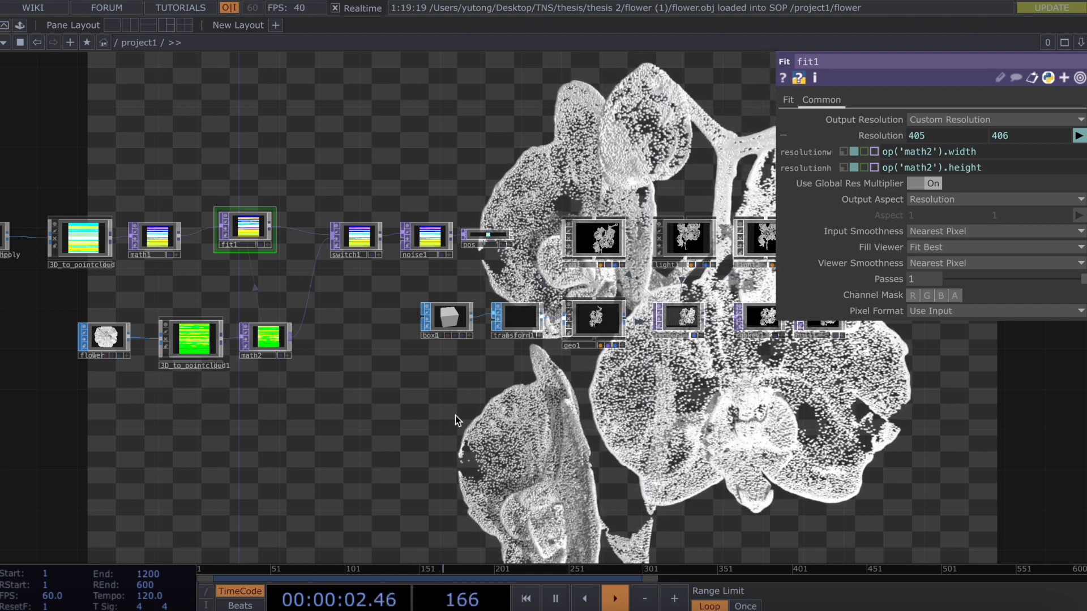
{"action": "scroll", "coordinate": [456, 419], "scroll_direction": "down", "scroll_amount": 1}
{"action": "scroll", "coordinate": [456, 416], "scroll_direction": "down", "scroll_amount": 1}
{"action": "left_click_drag", "start_coordinate": [406, 407], "coordinate": [521, 415]}
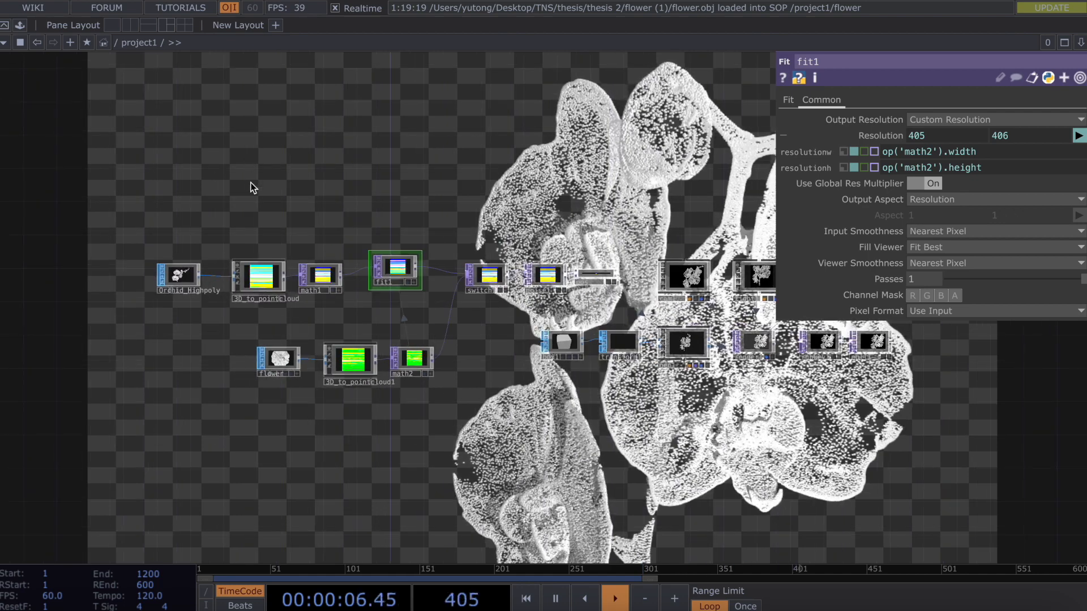
Add a Keyboard In CHOP, keyboardin1, to the network.
{"action": "key", "text": "Tab"}
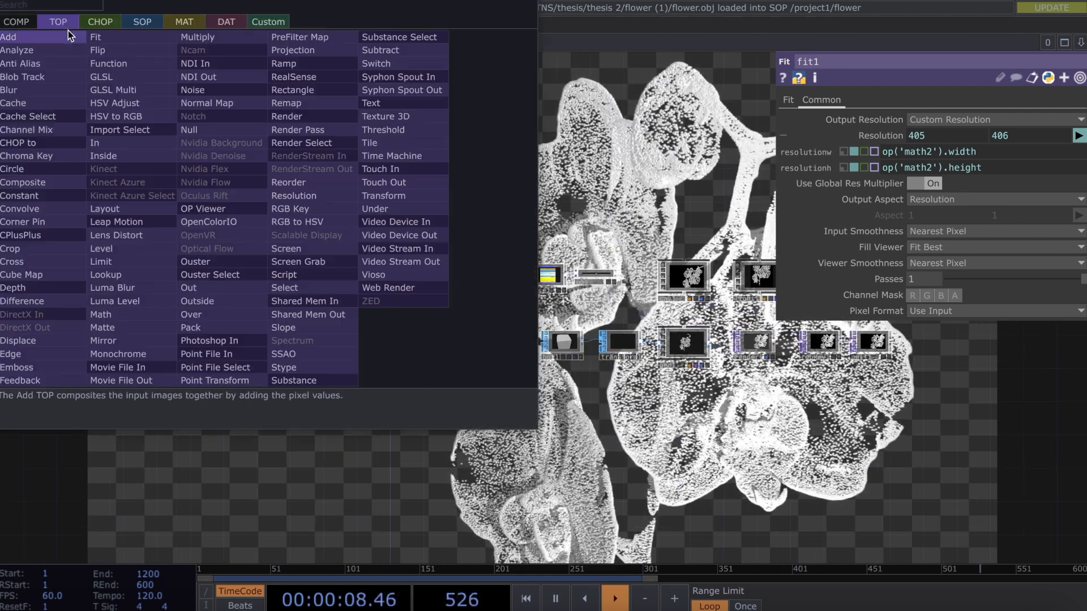
{"action": "left_click", "coordinate": [102, 21]}
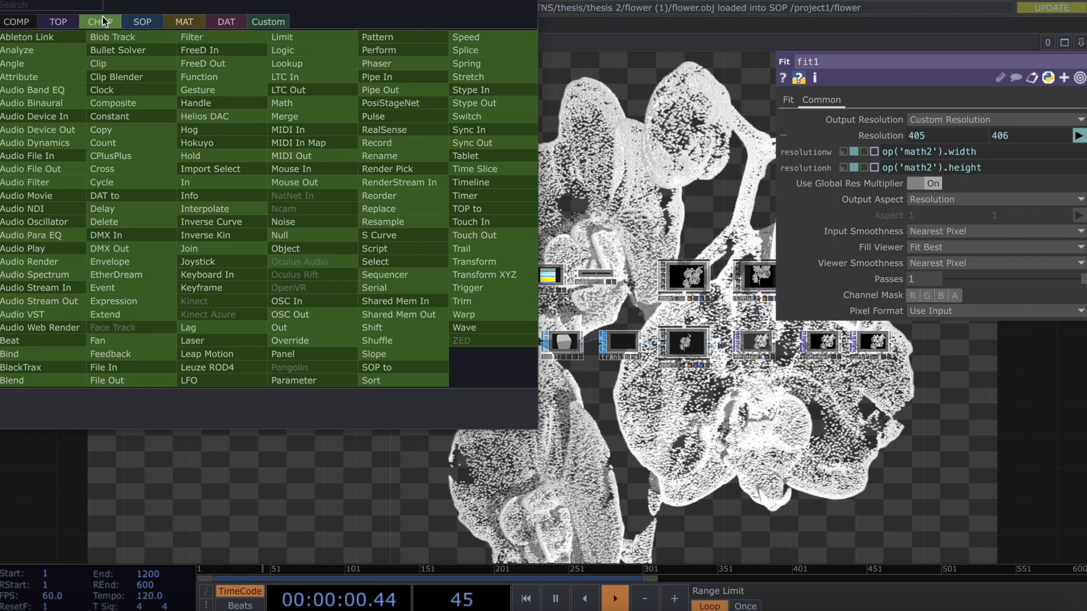
{"action": "type", "text": "key"}
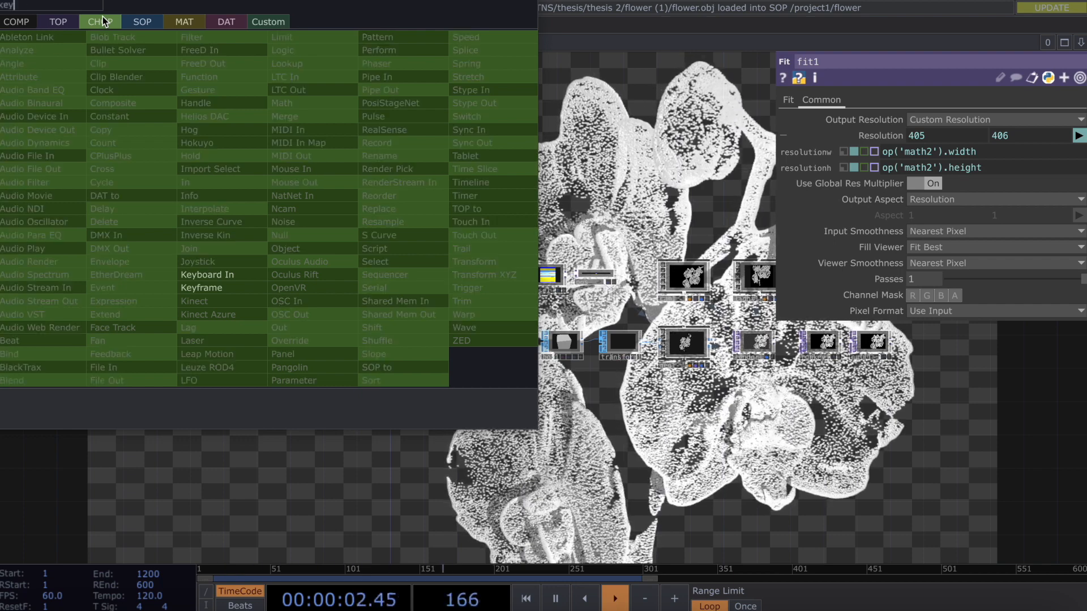
{"action": "left_click", "coordinate": [211, 275]}
{"action": "left_click", "coordinate": [270, 175]}
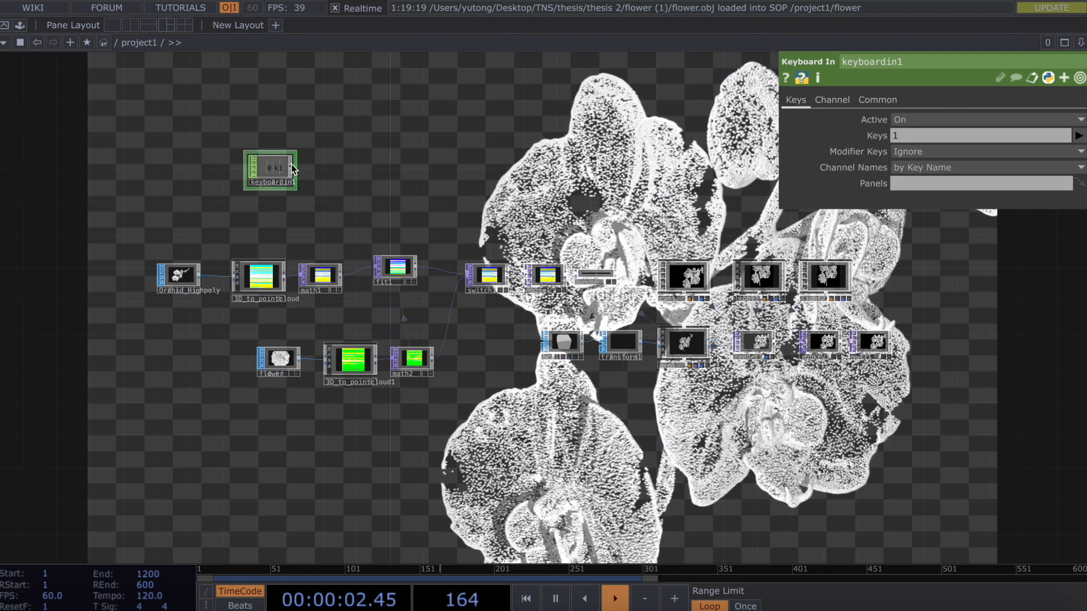
Place a Count CHOP, count1, beside keyboardin1.
{"action": "key", "text": "Tab"}
{"action": "type", "text": "count"}
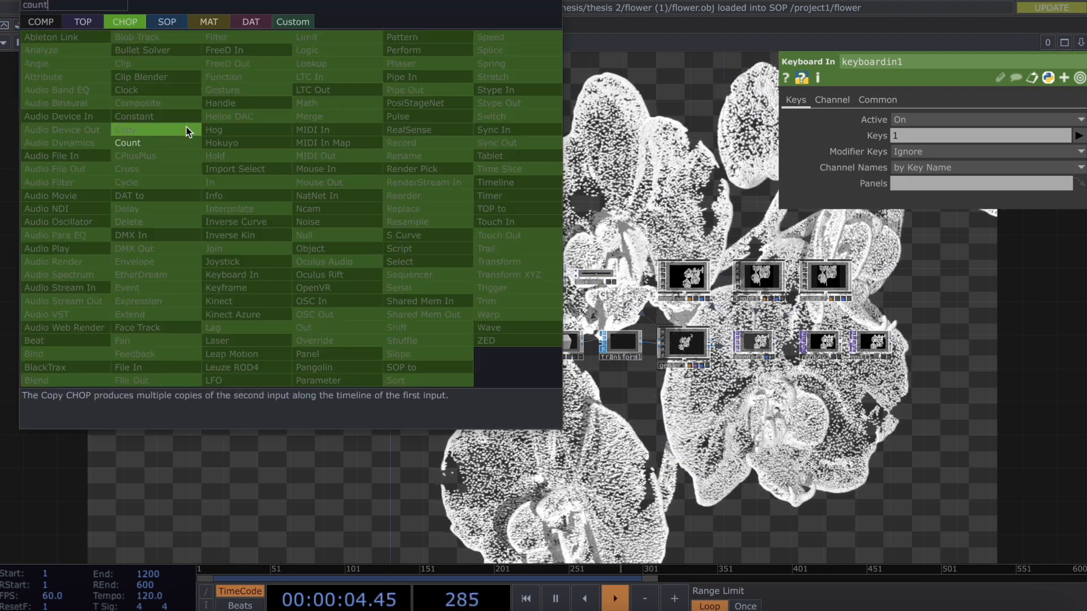
{"action": "left_click", "coordinate": [186, 142]}
{"action": "left_click", "coordinate": [330, 170]}
{"action": "scroll", "coordinate": [330, 171], "scroll_direction": "up", "scroll_amount": 1}
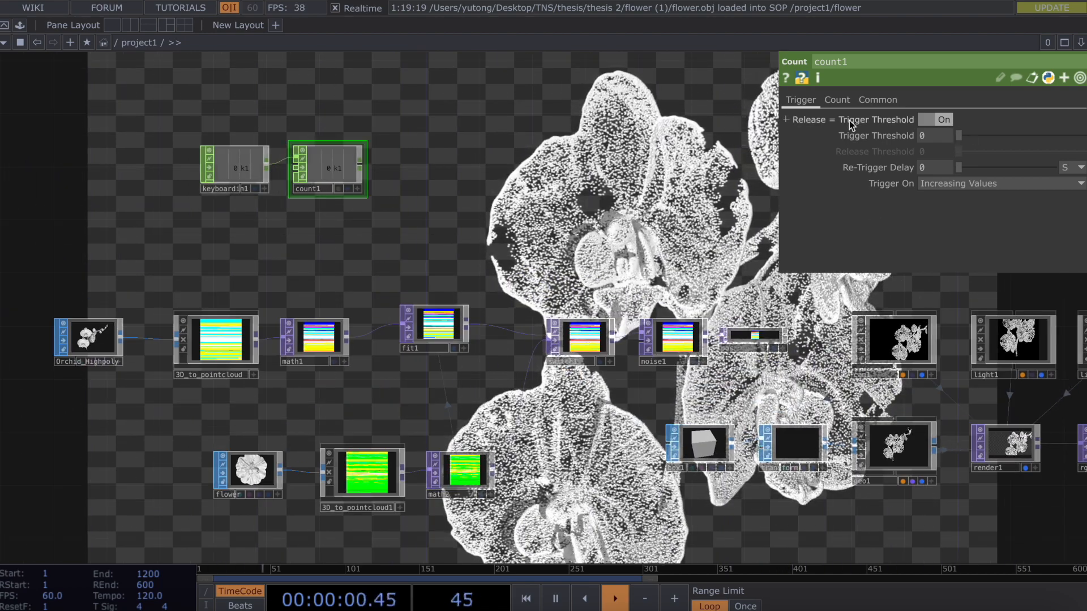
Set count1's Limit to Loop Min/Max with a Limit Minimum of 1.
{"action": "left_click", "coordinate": [838, 100]}
{"action": "left_click", "coordinate": [946, 122]}
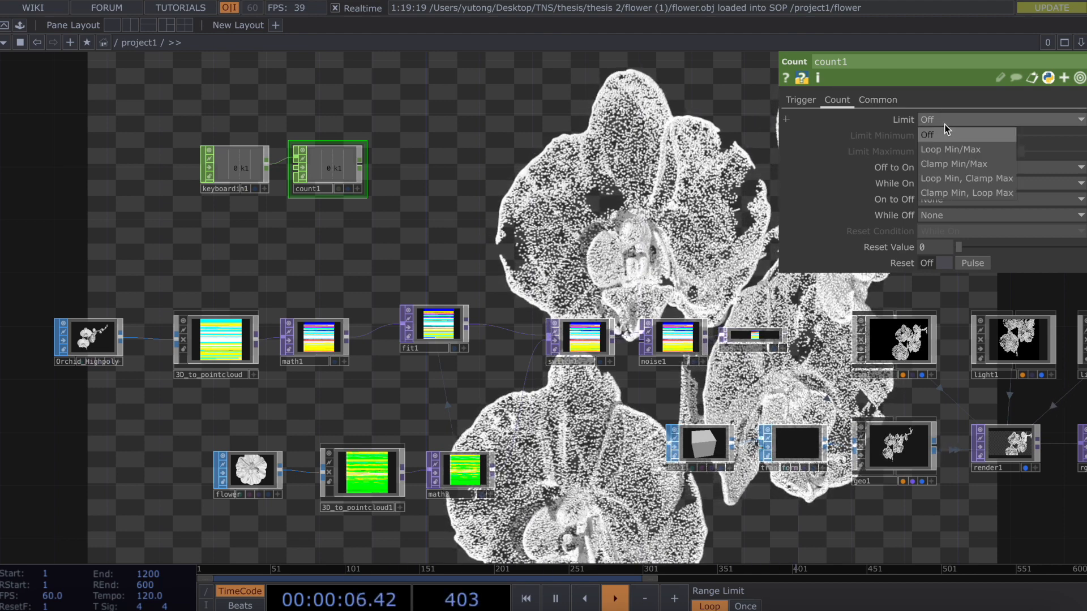
{"action": "left_click", "coordinate": [946, 149]}
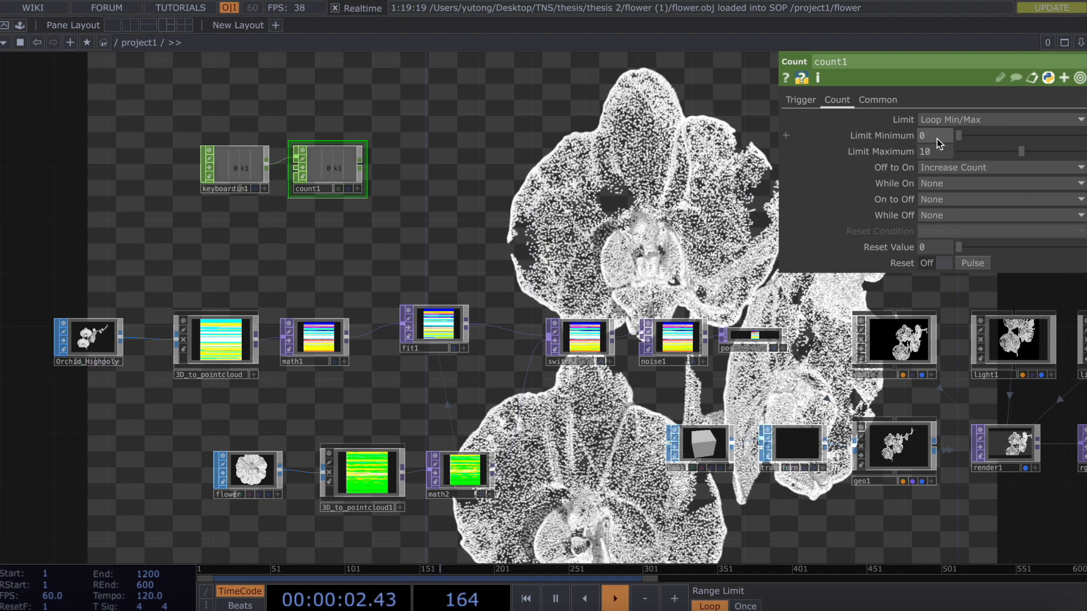
{"action": "key", "text": "BackSpace"}
{"action": "type", "text": "1"}
{"action": "key", "text": "Return"}
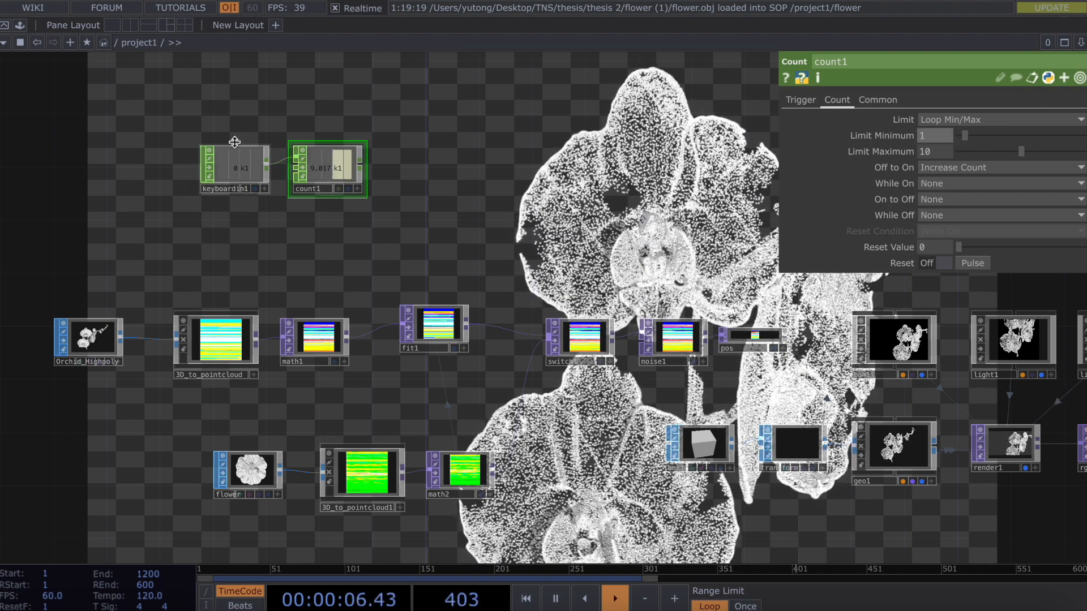
Add a Null CHOP, null2, connected after count1 and show its value.
{"action": "right_click", "coordinate": [360, 167]}
{"action": "type", "text": "null"}
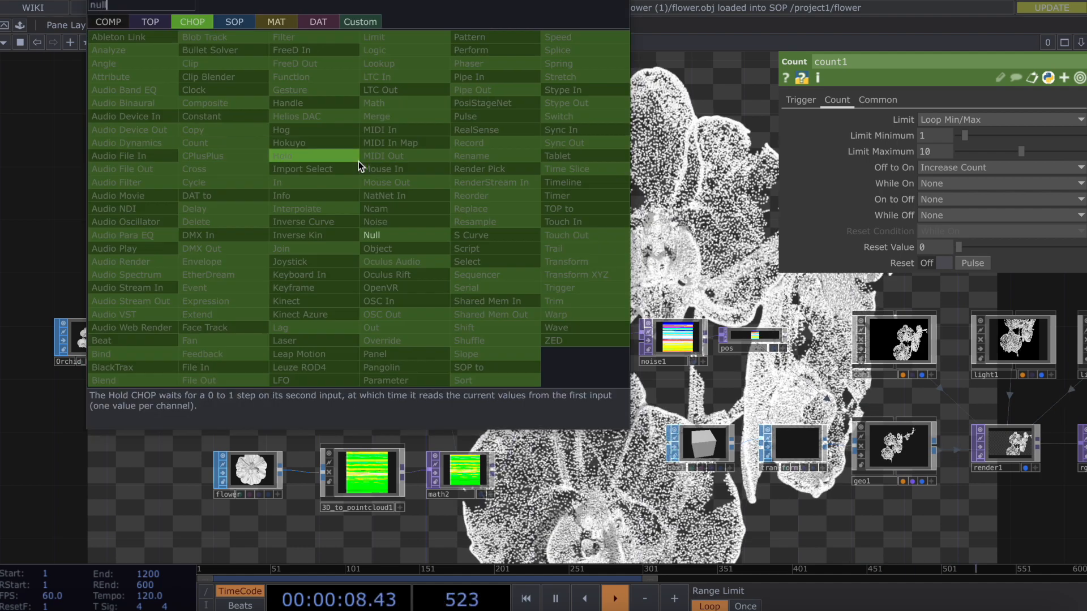
{"action": "left_click", "coordinate": [409, 234]}
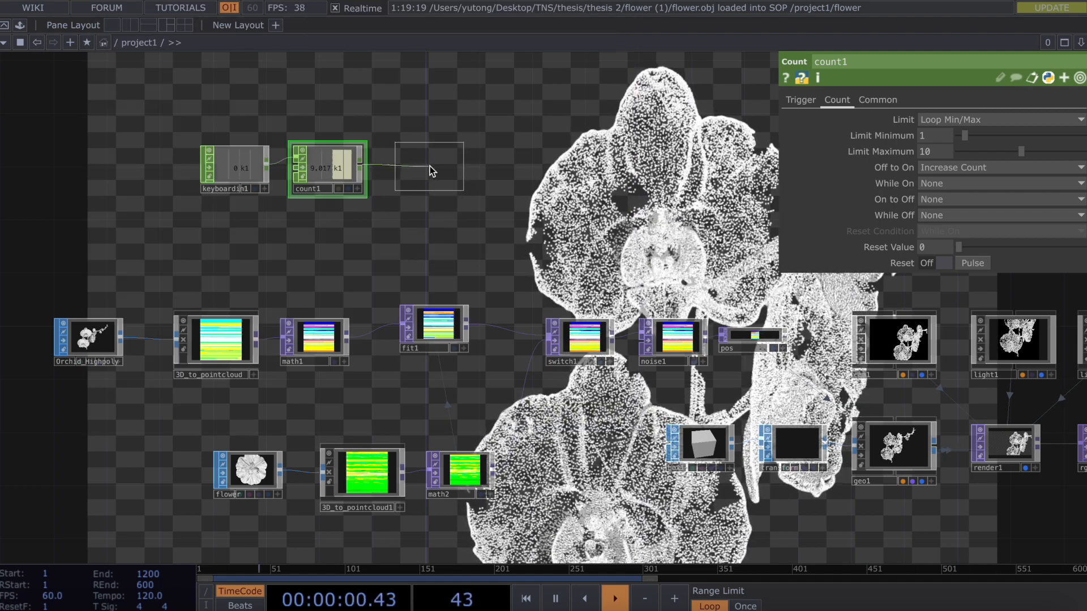
{"action": "left_click", "coordinate": [429, 165]}
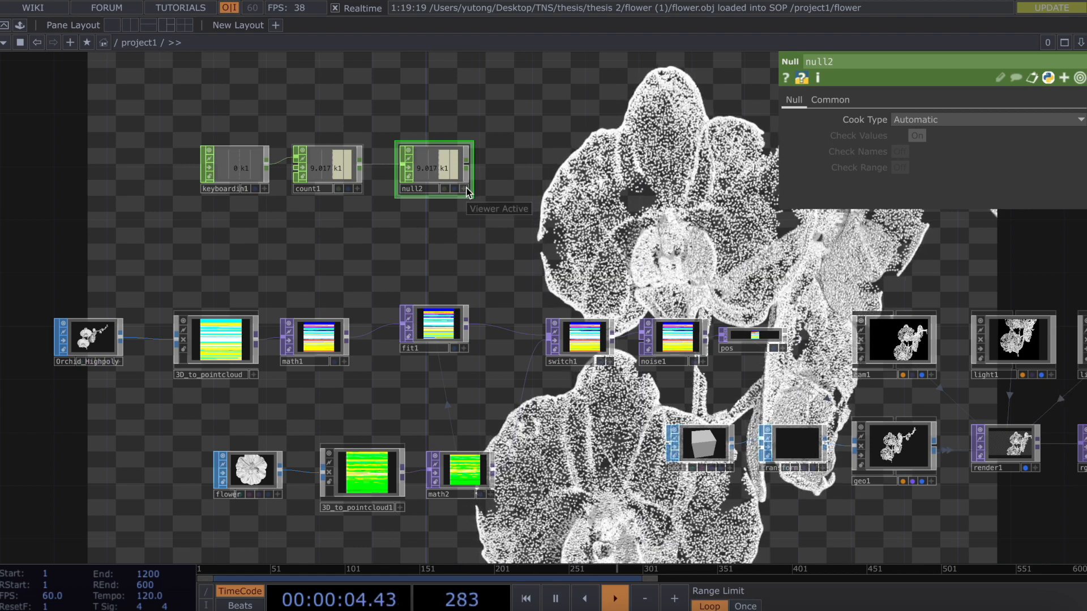
{"action": "left_click", "coordinate": [466, 189]}
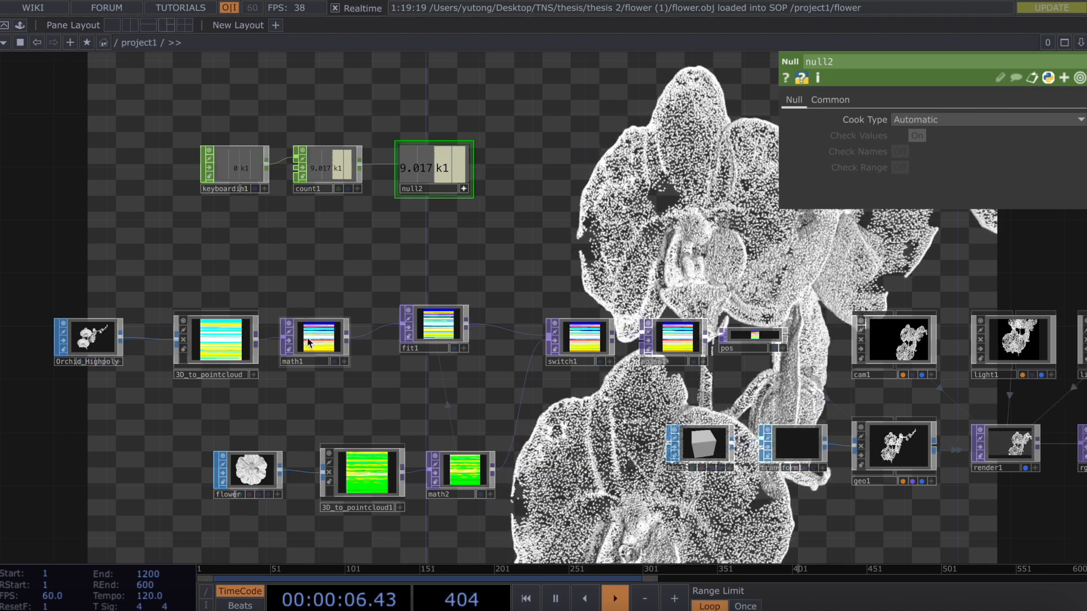
{"action": "left_click", "coordinate": [566, 323]}
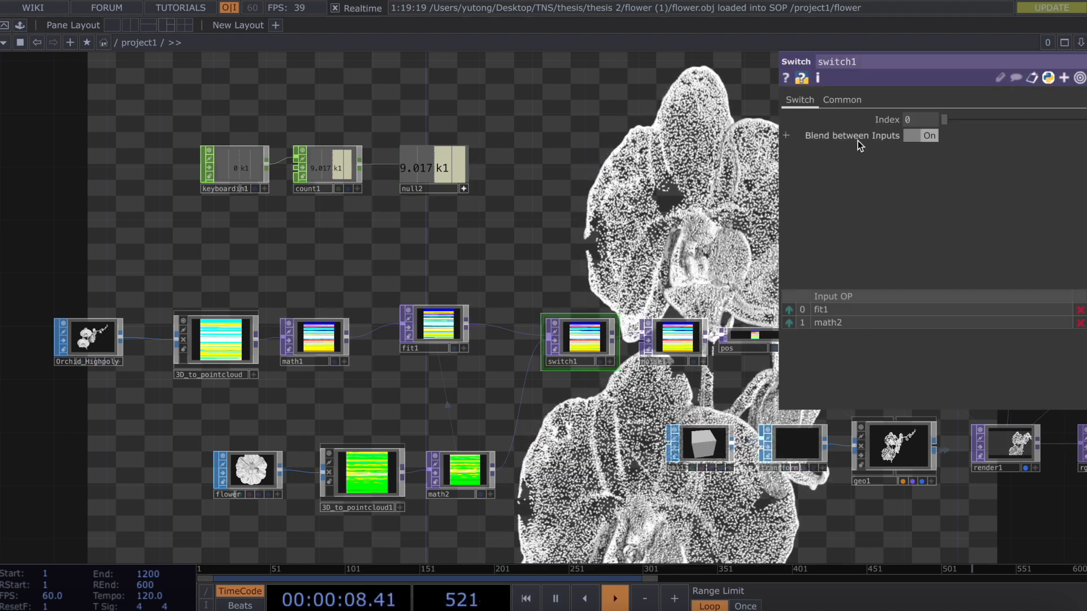
Export null2's k1 channel to switch1's Index, then press 1 to test the flower-orchid morph.
{"action": "left_click_drag", "start_coordinate": [427, 170], "coordinate": [931, 129]}
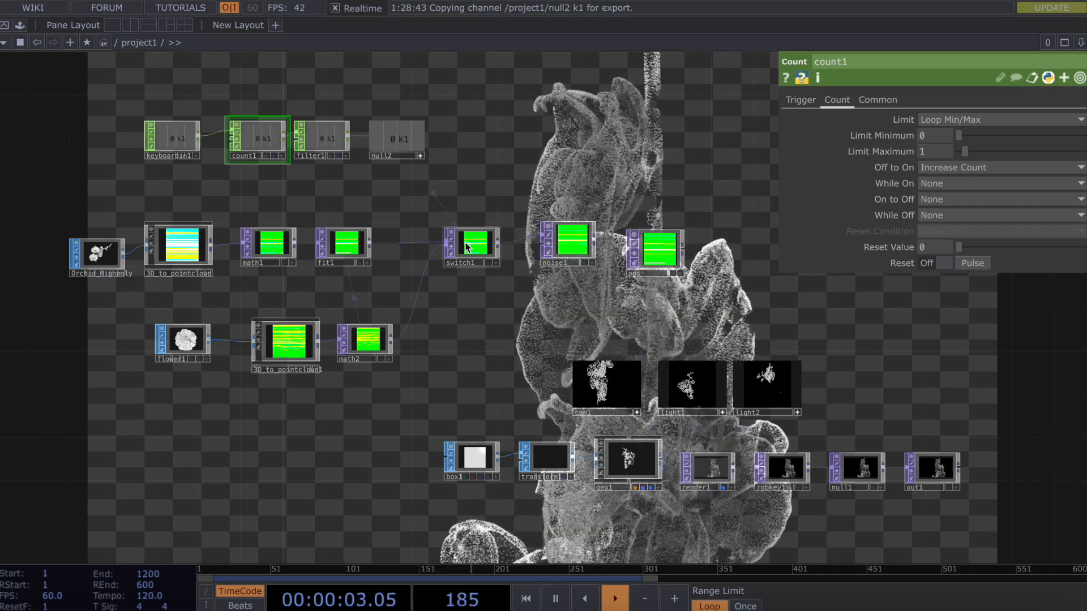
{"action": "left_click", "coordinate": [465, 244]}
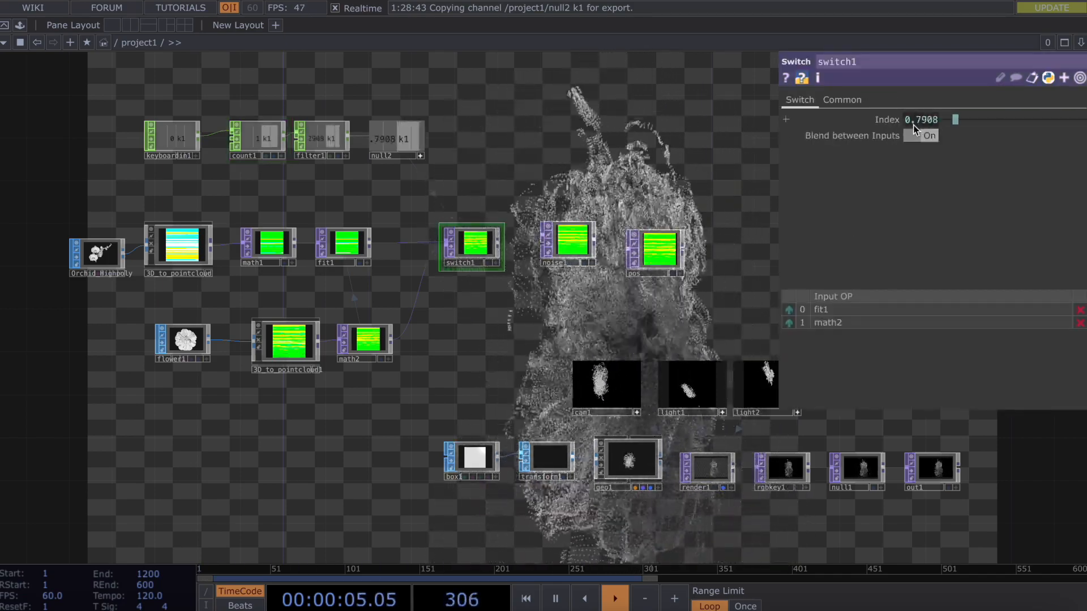
{"action": "key", "text": "1"}
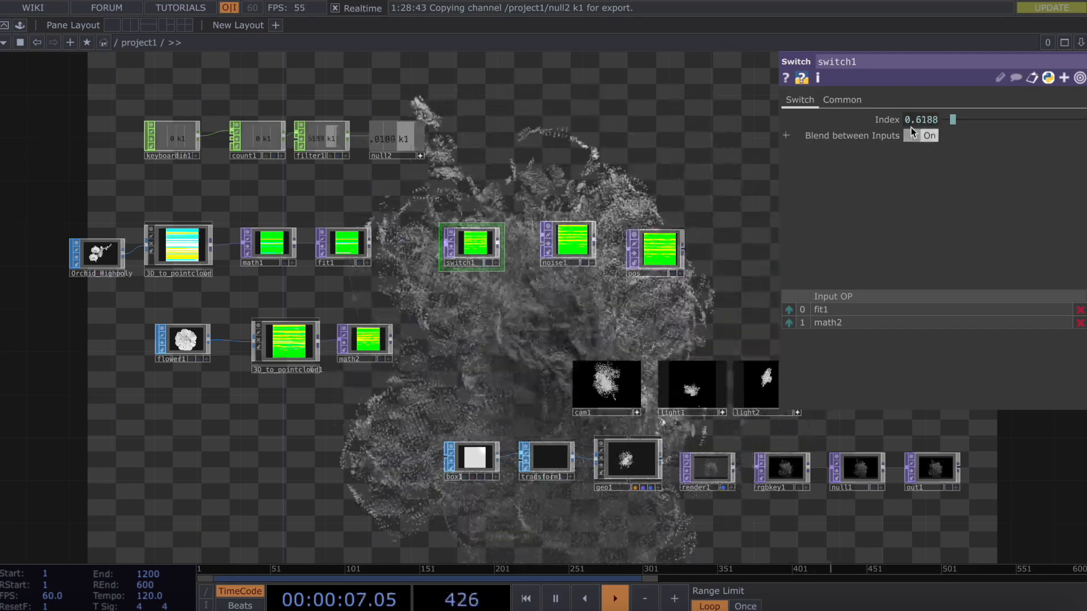
{"action": "key", "text": "1"}
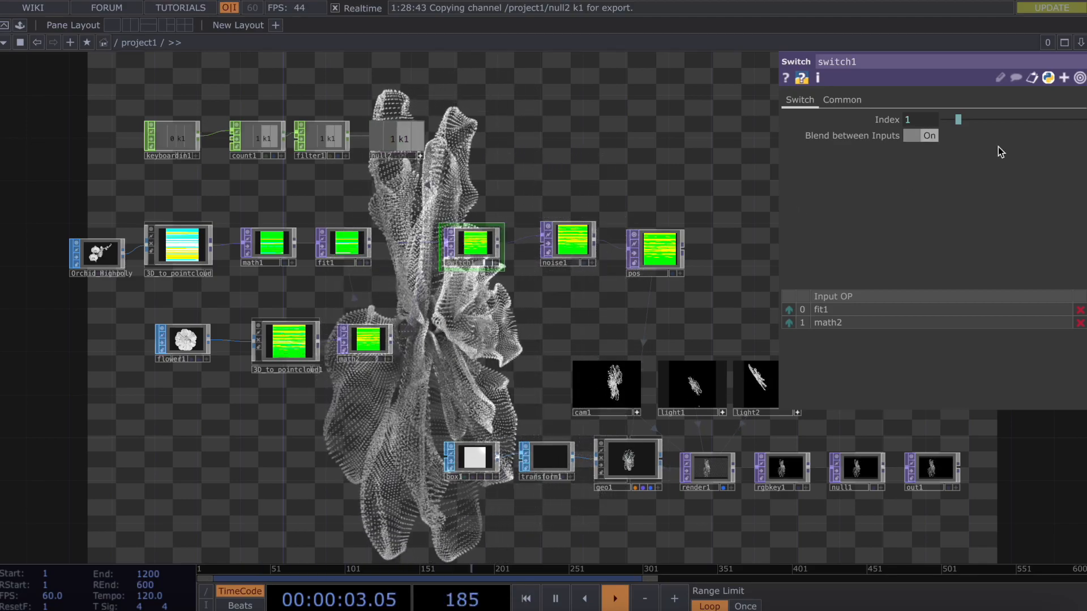
{"action": "key", "text": "1"}
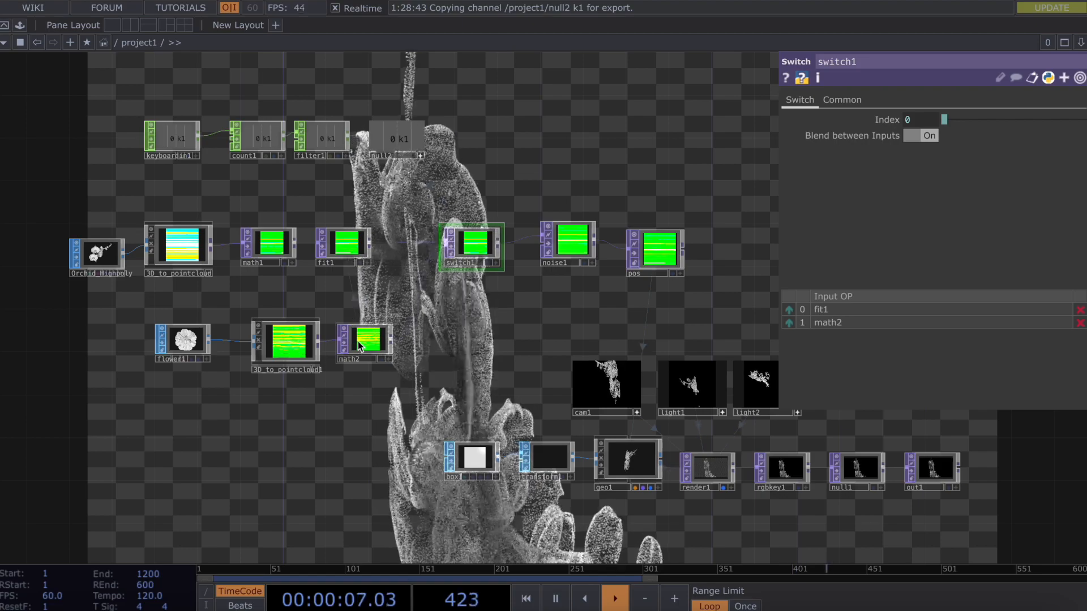
With math2's Range page shown, press 1 three times to morph between the second flower and the orchid.
{"action": "left_click", "coordinate": [358, 341]}
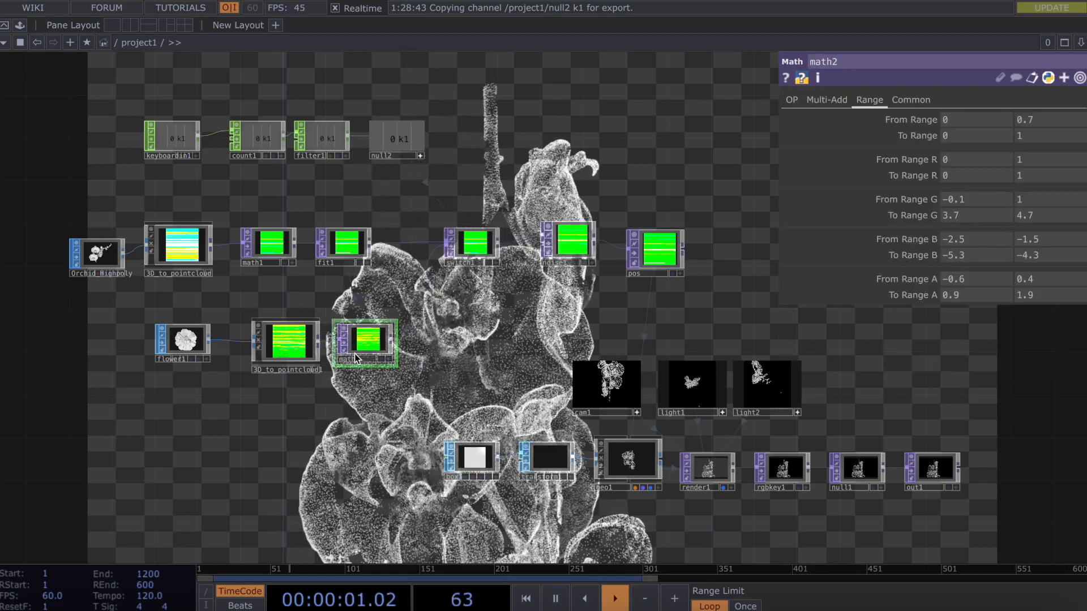
{"action": "key", "text": "1"}
{"action": "key", "text": "1"}
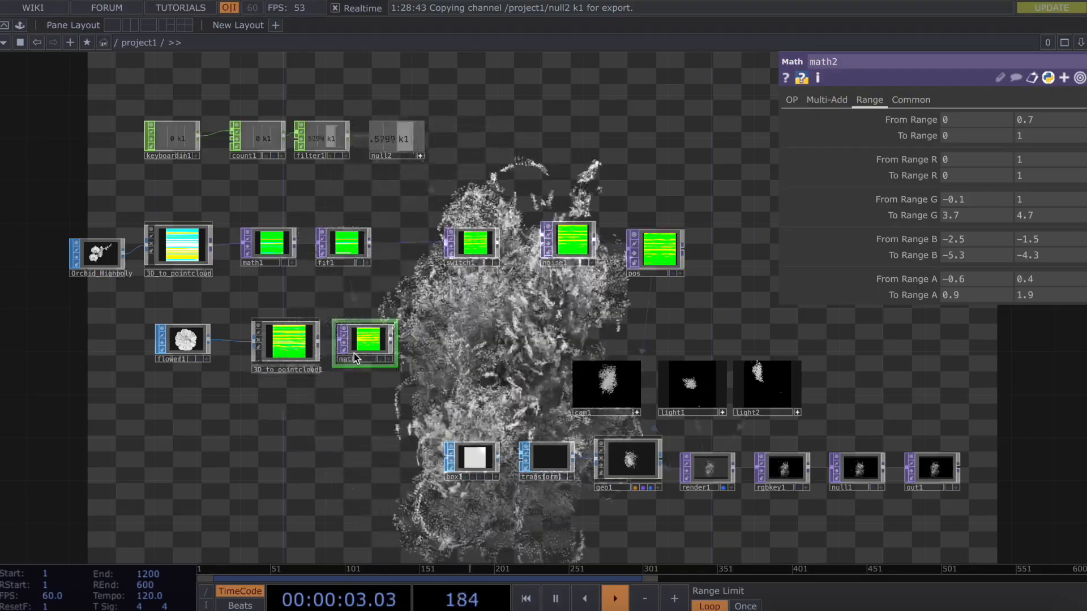
{"action": "key", "text": "1"}
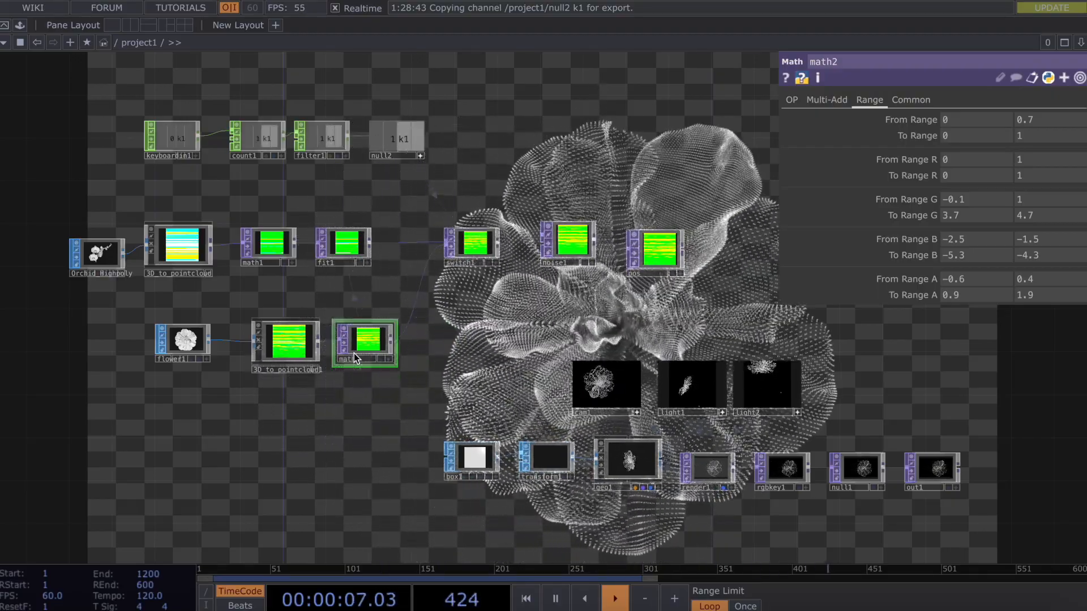
{"action": "key", "text": "1"}
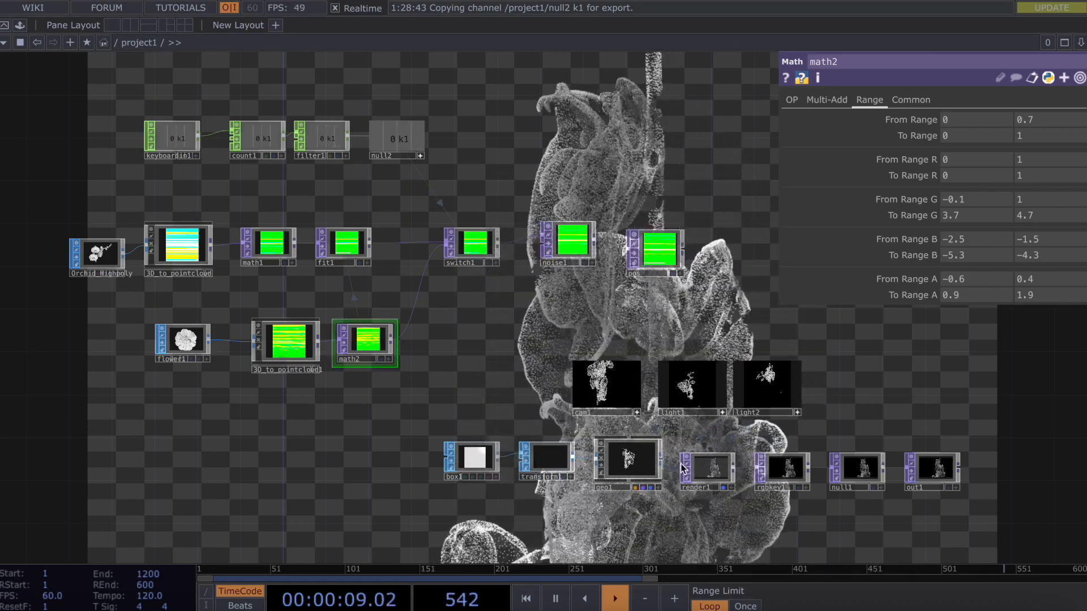